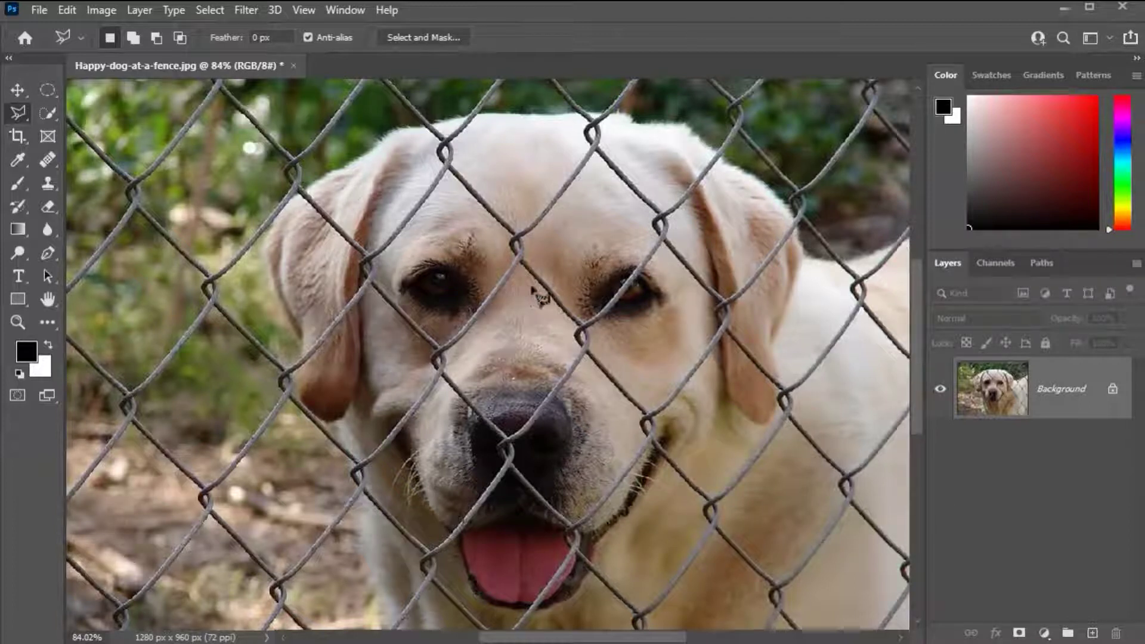
pyautogui.click(47, 113)
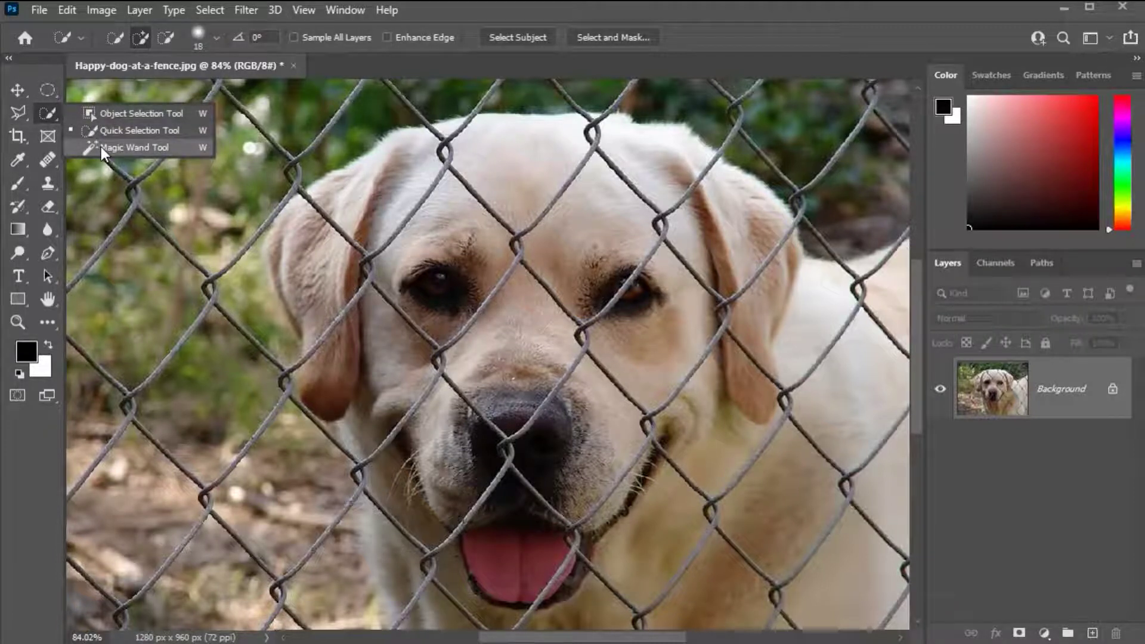
pyautogui.click(21, 109)
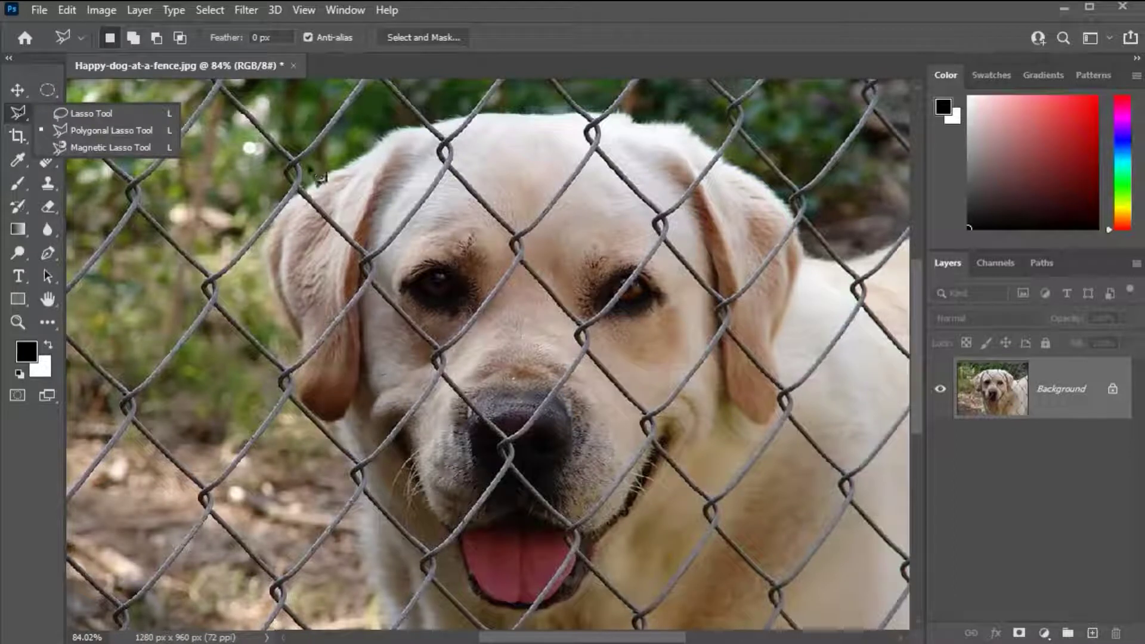
pyautogui.click(91, 127)
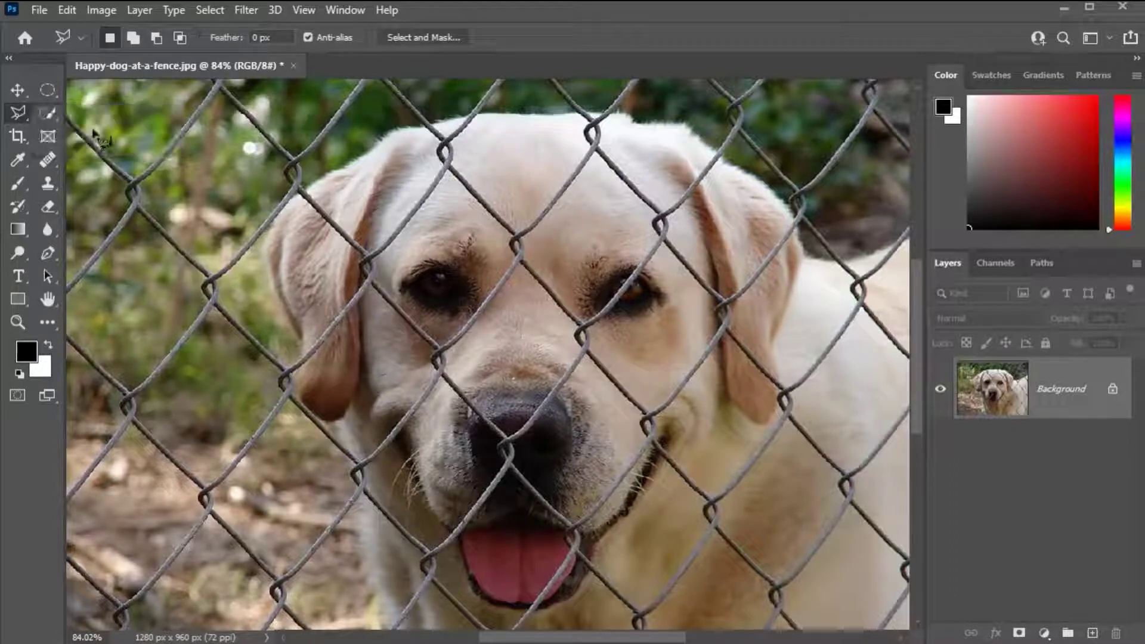
pyautogui.click(23, 112)
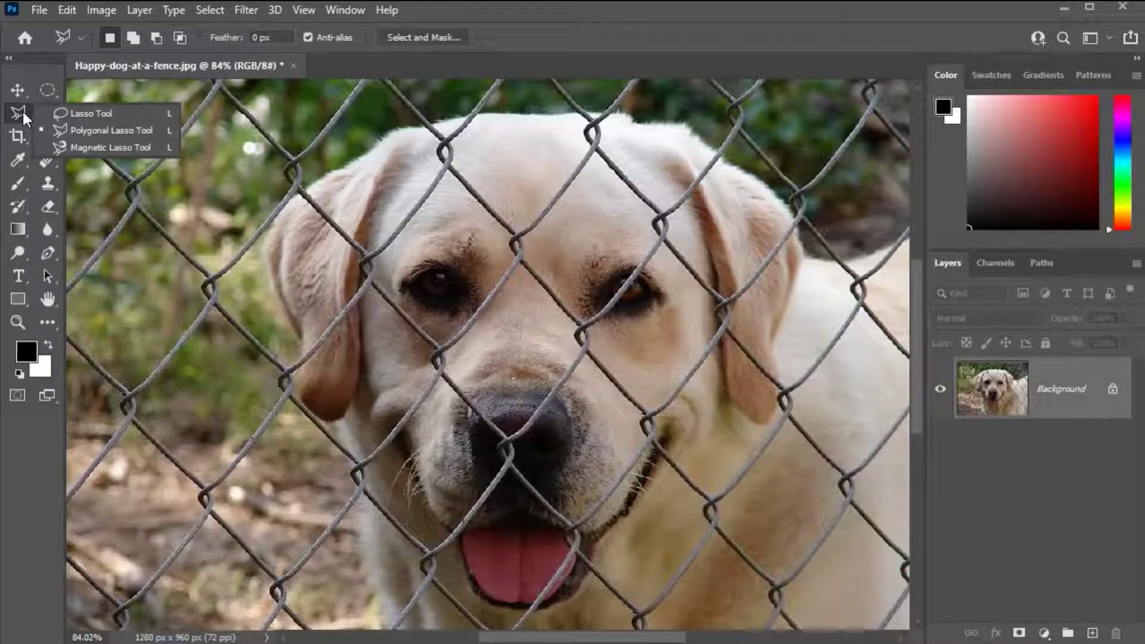
pyautogui.click(80, 131)
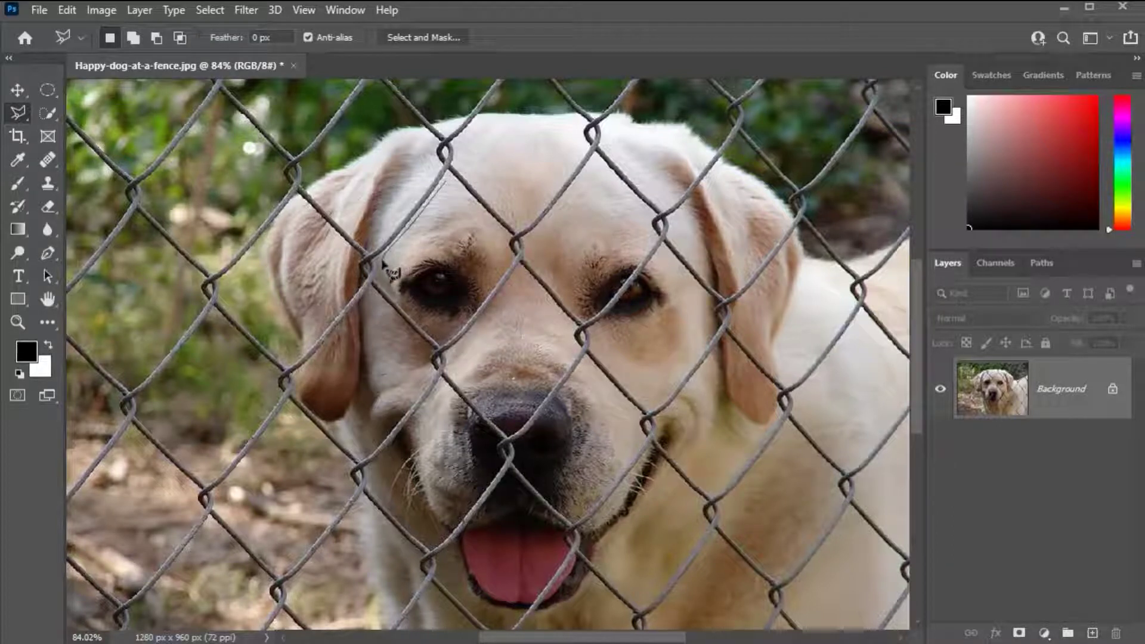
pyautogui.click(363, 268)
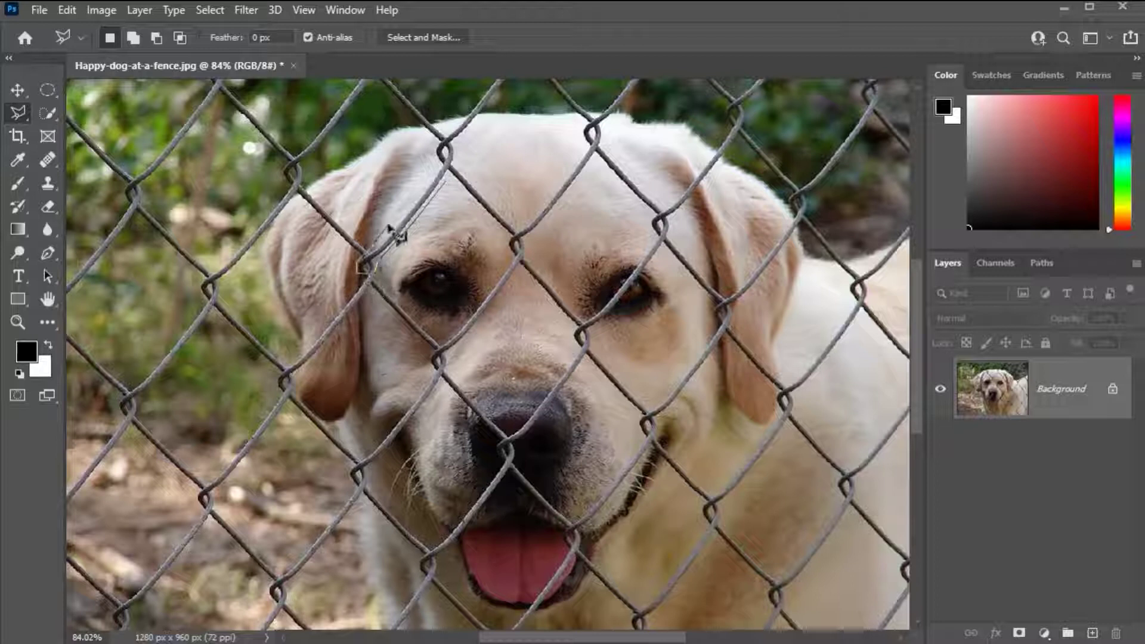
pyautogui.click(437, 171)
pyautogui.click(445, 181)
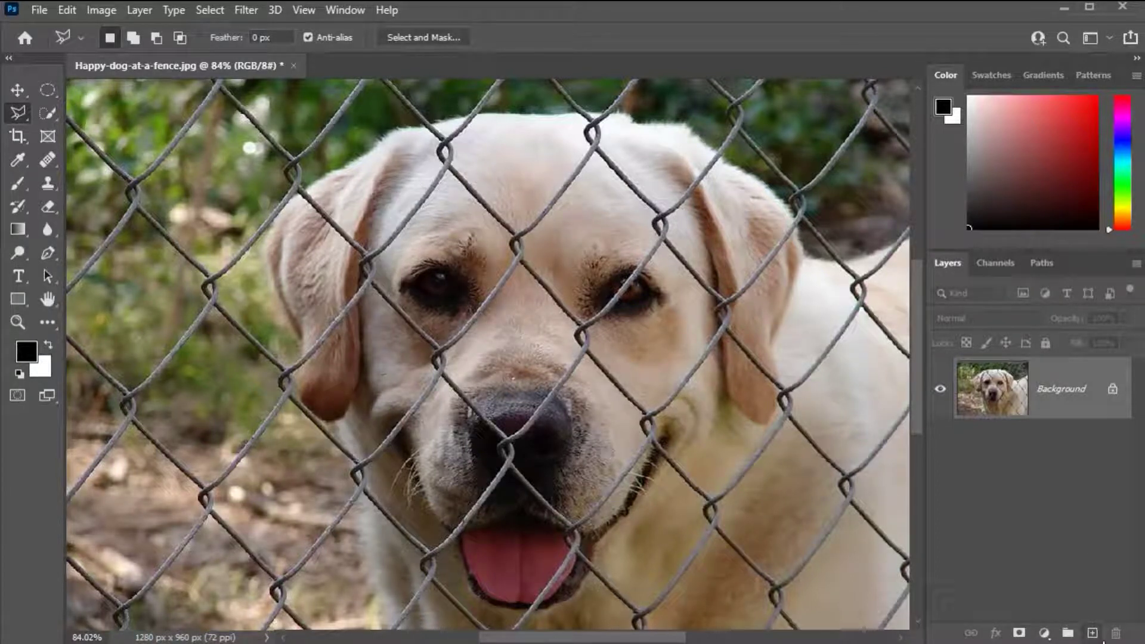
# - Add a new empty layer above the Background and choose the Hard Round brush at 100% hardness
pyautogui.click(1093, 633)
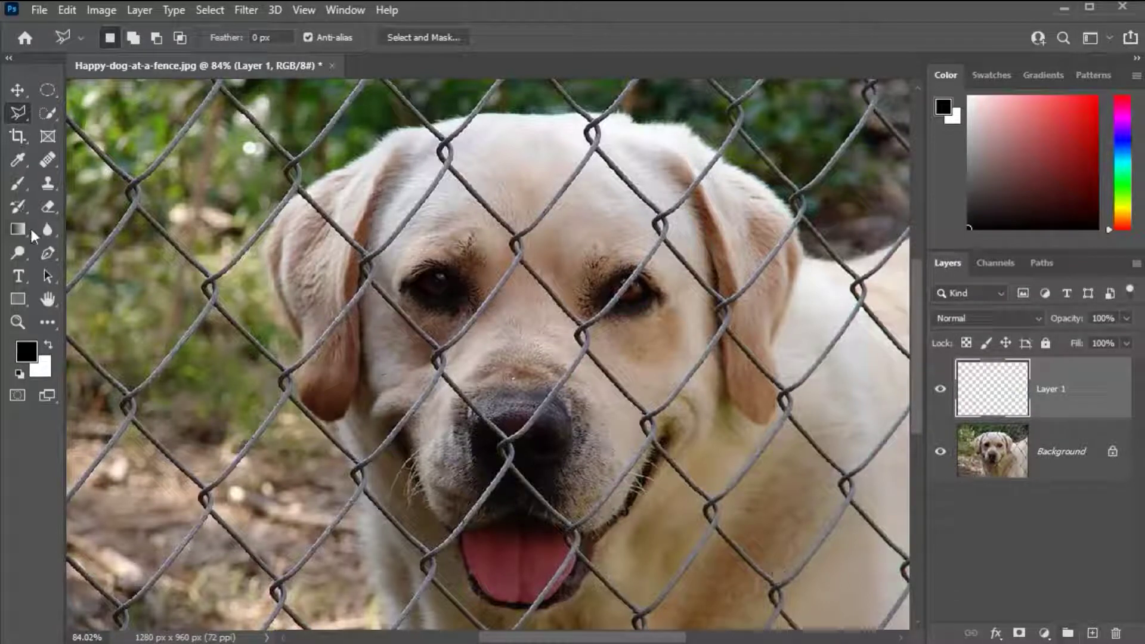
pyautogui.click(16, 186)
pyautogui.rightClick(261, 175)
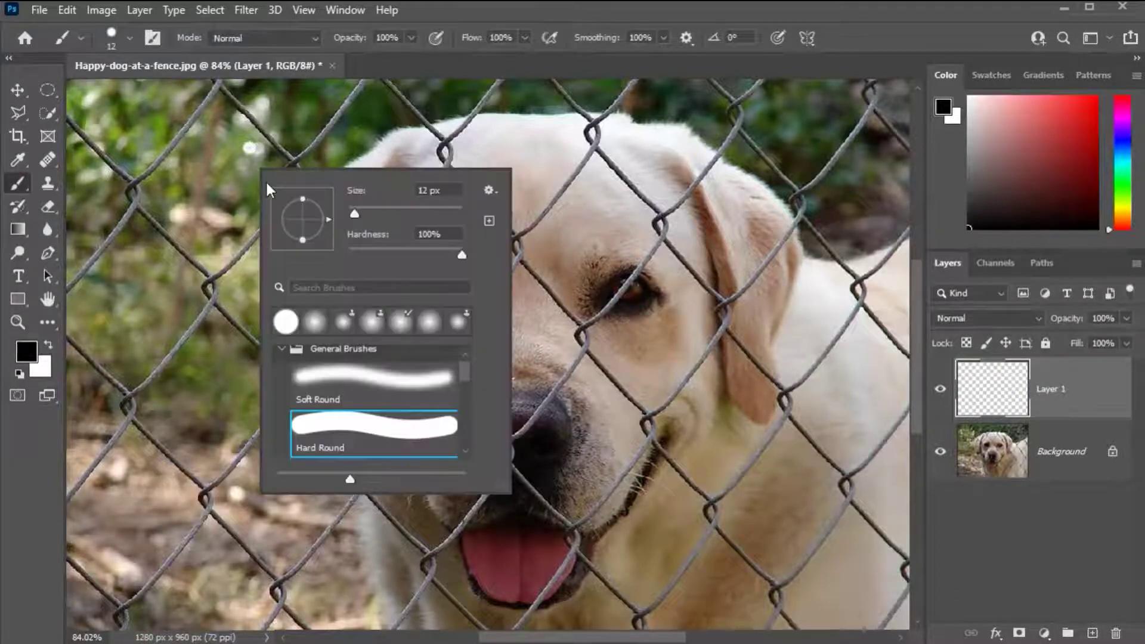
pyautogui.click(381, 436)
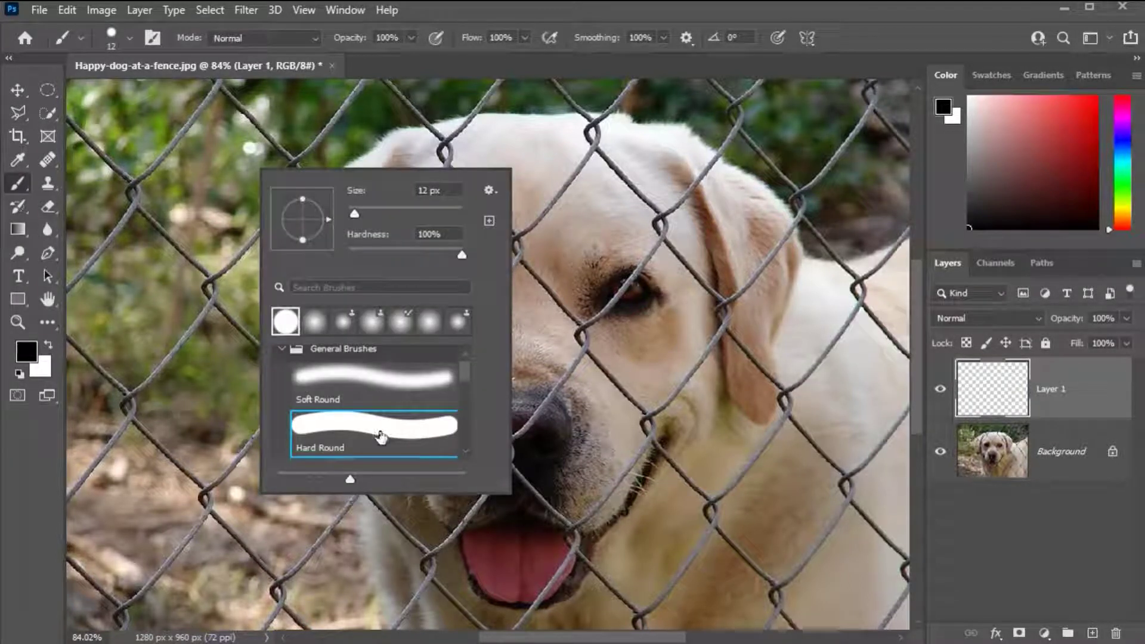
pyautogui.click(462, 15)
# - Enlarge the brush to 14 px so it covers the thickness of a fence wire
pyautogui.scroll(5, 436, 136)
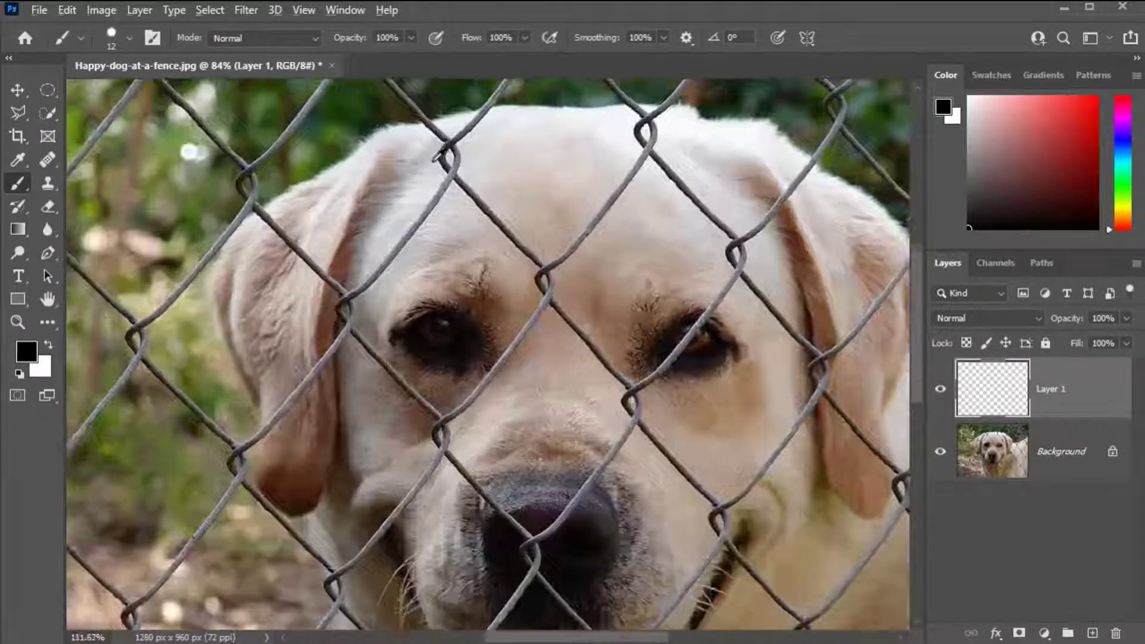
pyautogui.scroll(2, 436, 216)
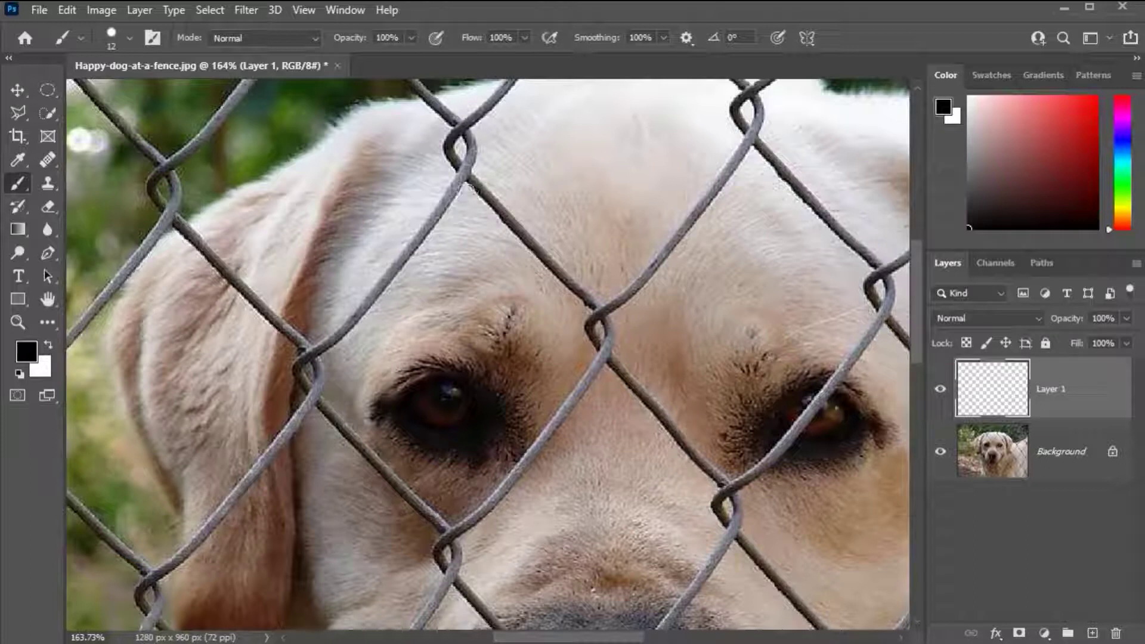
pyautogui.rightClick(459, 195)
pyautogui.press('Escape')
pyautogui.keyDown('alt'); pyautogui.rightClick(459, 196); pyautogui.keyUp('alt')
# - Paint connected black strokes over the two lower wires of the mesh diamond around the dog's left-hand ear
pyautogui.click(467, 168)
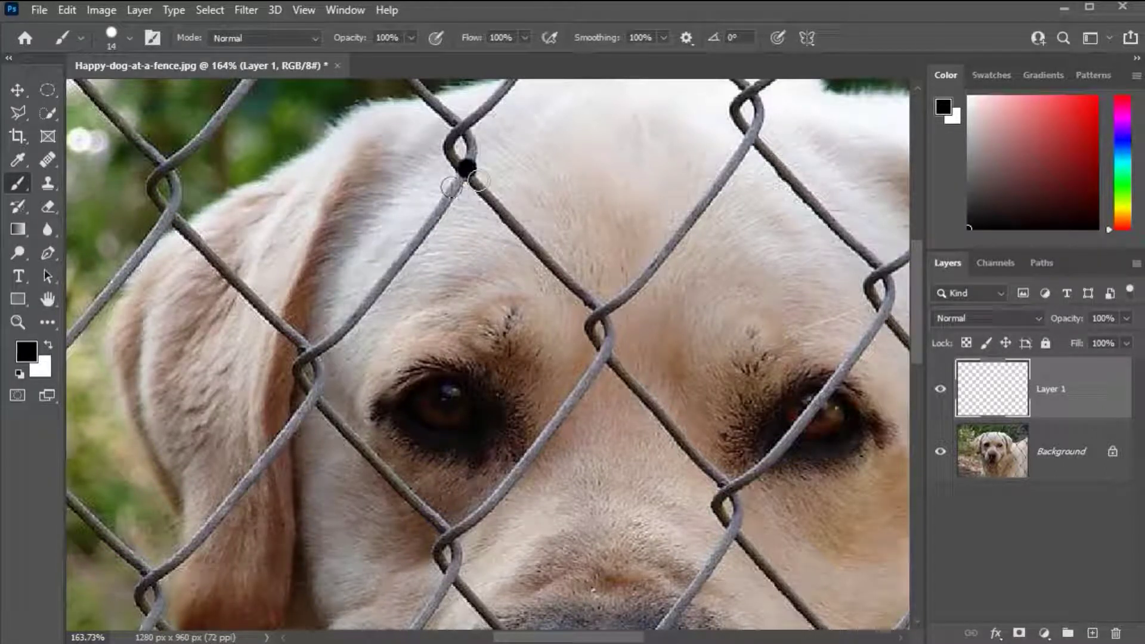
pyautogui.keyDown('shift'); pyautogui.click(386, 310); pyautogui.keyUp('shift')
pyautogui.keyDown('shift'); pyautogui.click(344, 351); pyautogui.keyUp('shift')
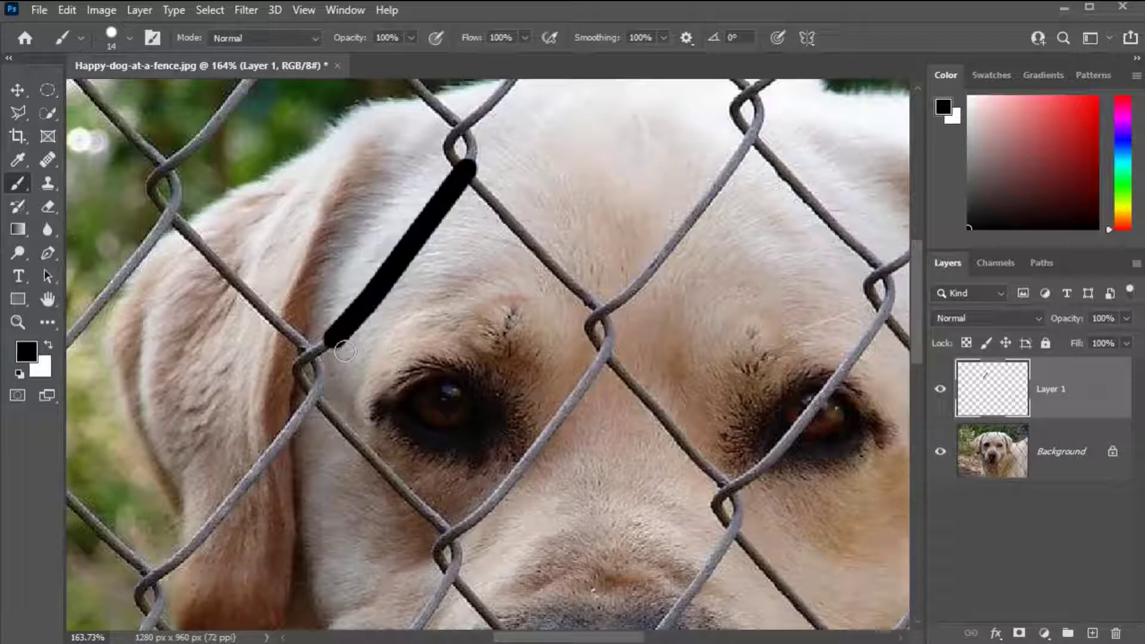
pyautogui.moveTo(322, 365); pyautogui.dragTo(318, 365)
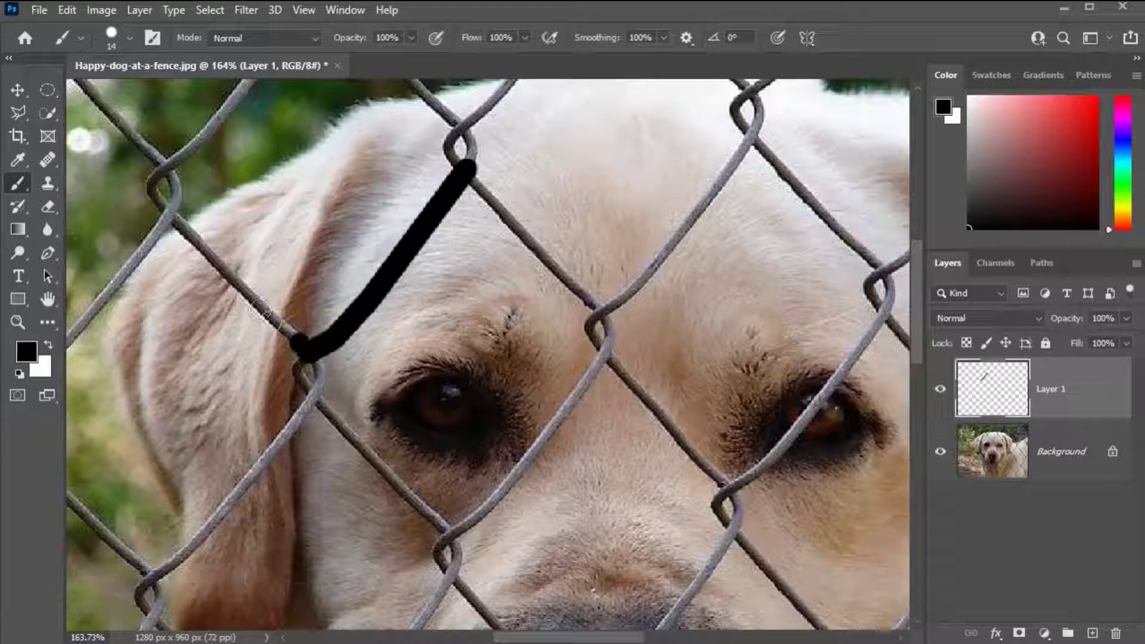
pyautogui.keyDown('shift'); pyautogui.click(166, 202); pyautogui.keyUp('shift')
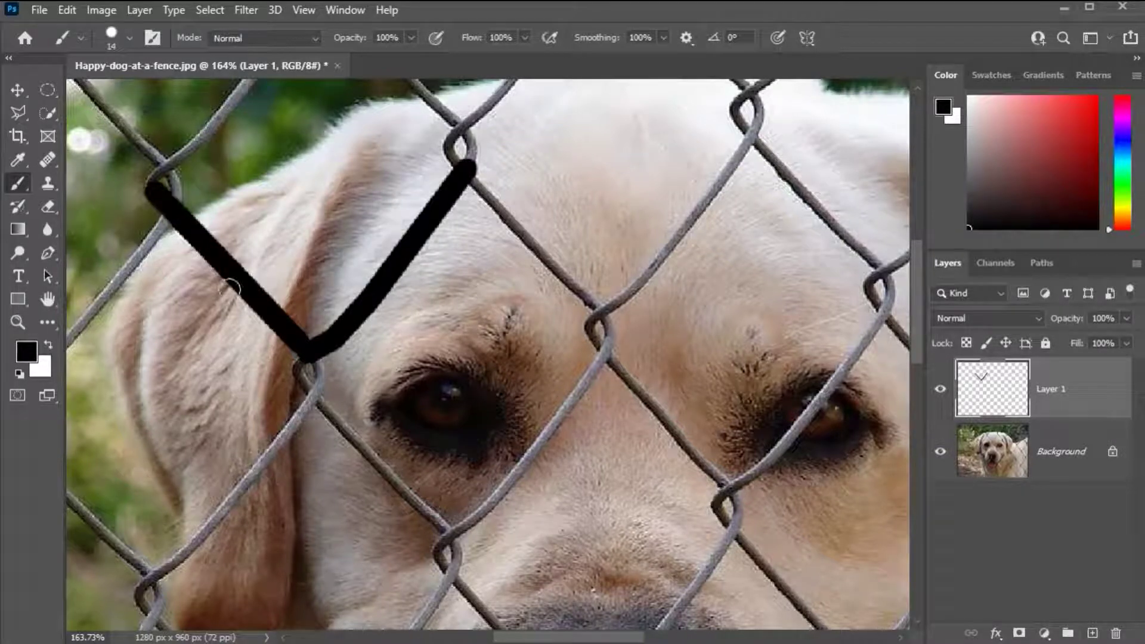
pyautogui.keyDown('shift'); pyautogui.click(170, 165); pyautogui.keyUp('shift')
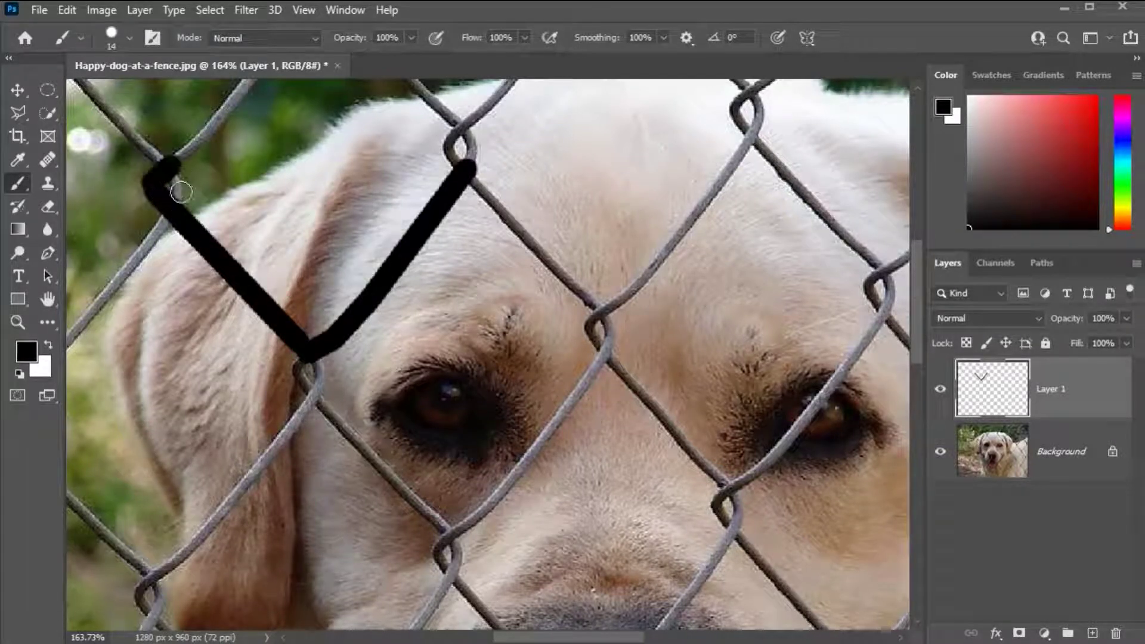
# - Paint over the diamond's two upper wires and cover the knot on its right corner to close the outline
pyautogui.scroll(3, 224, 261)
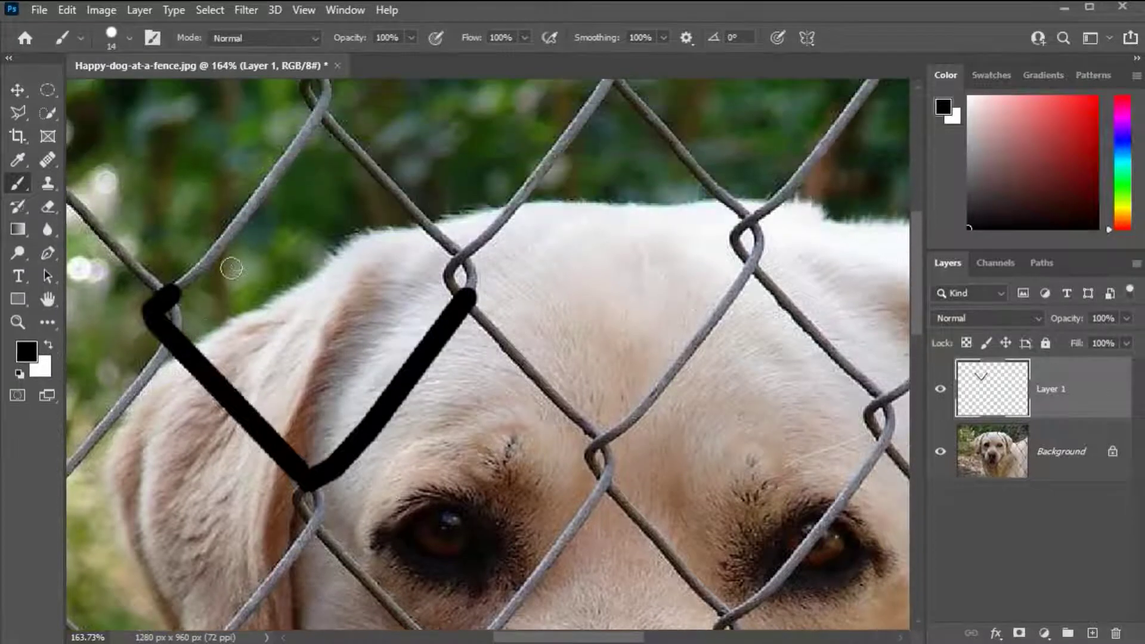
pyautogui.keyDown('shift'); pyautogui.click(222, 245); pyautogui.keyUp('shift')
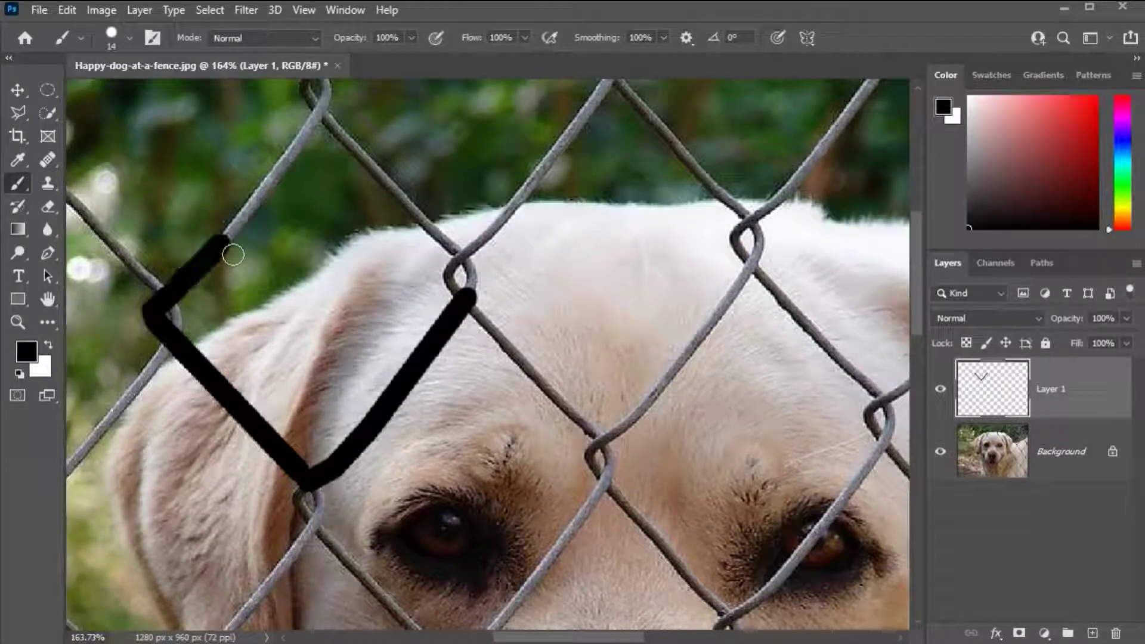
pyautogui.keyDown('shift'); pyautogui.click(324, 112); pyautogui.keyUp('shift')
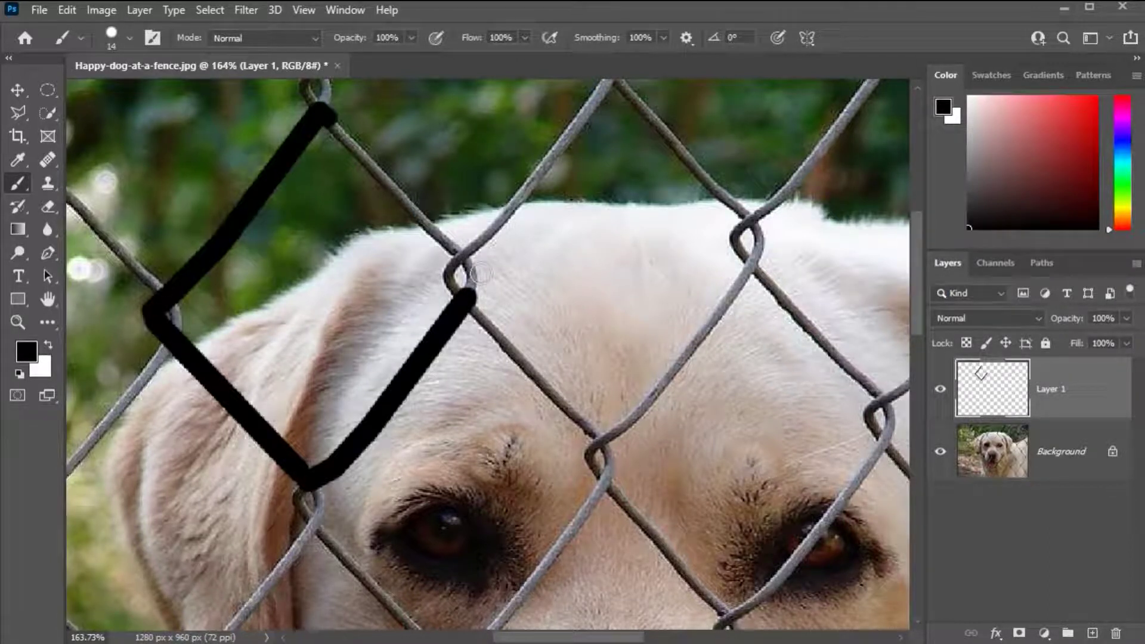
pyautogui.keyDown('shift'); pyautogui.click(472, 273); pyautogui.keyUp('shift')
pyautogui.click(447, 267)
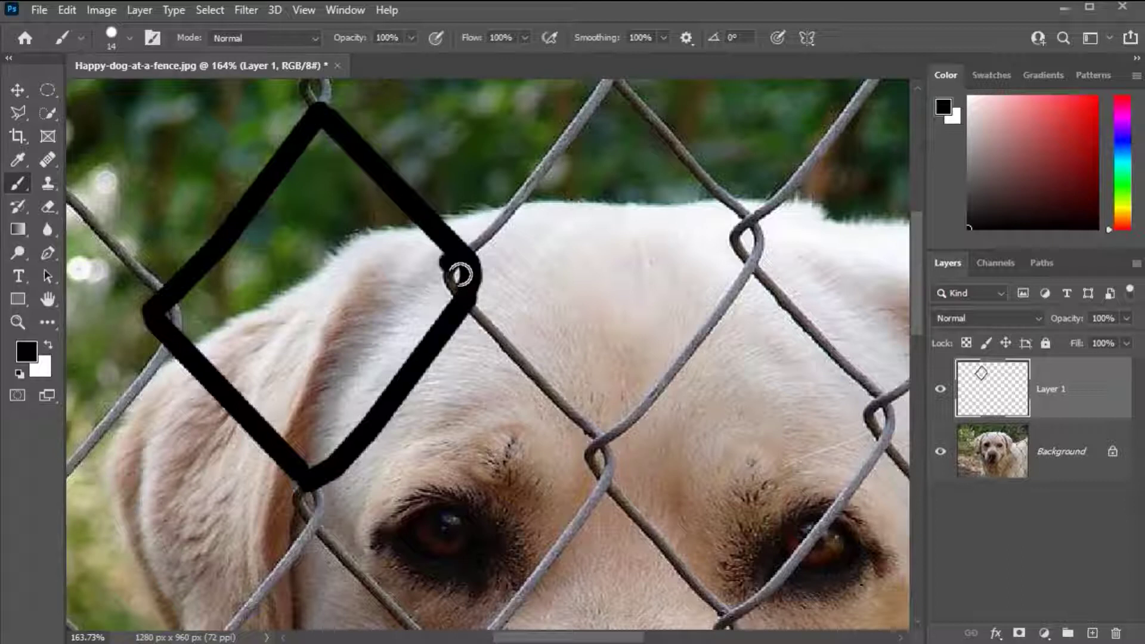
pyautogui.moveTo(463, 299)
pyautogui.mouseDown()
pyautogui.moveTo(457, 279)
pyautogui.moveTo(464, 297)
pyautogui.mouseUp()
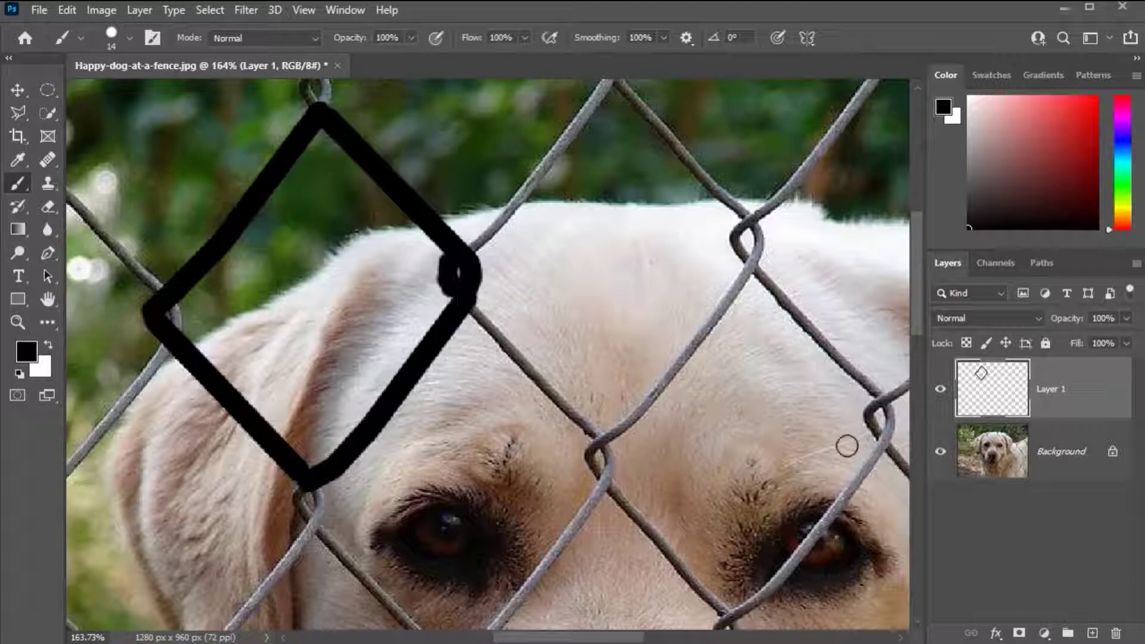
# - Load the painted pixels of Layer 1 as a selection and hide that layer to view the selection over the Background
pyautogui.keyDown('ctrl'); pyautogui.click(985, 399); pyautogui.keyUp('ctrl')
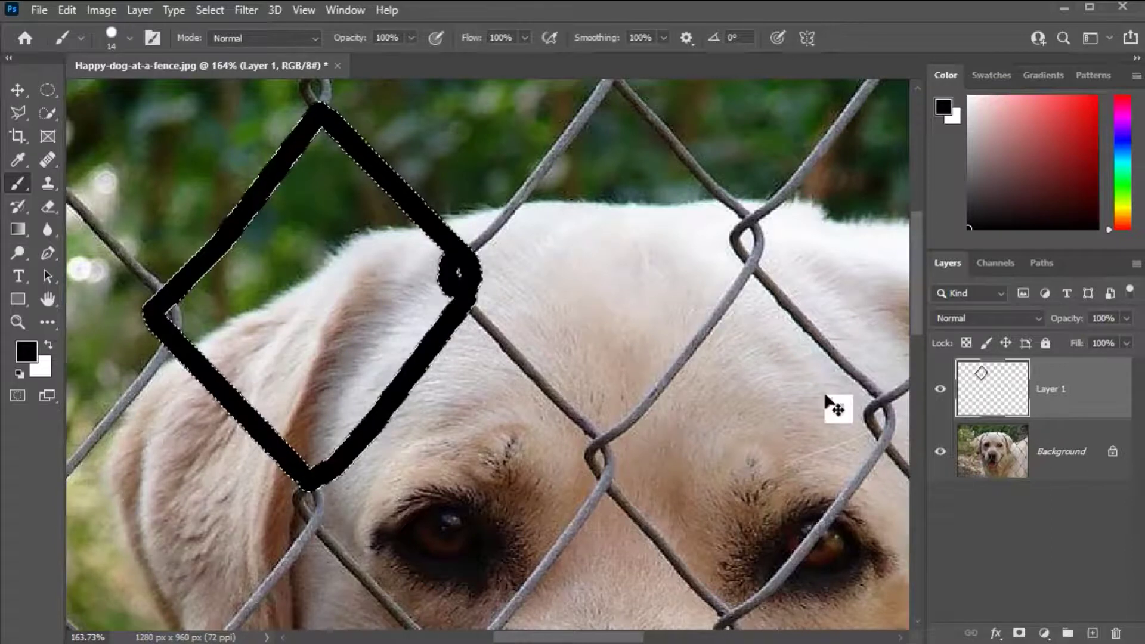
pyautogui.hotkey('ctrl', 'd')
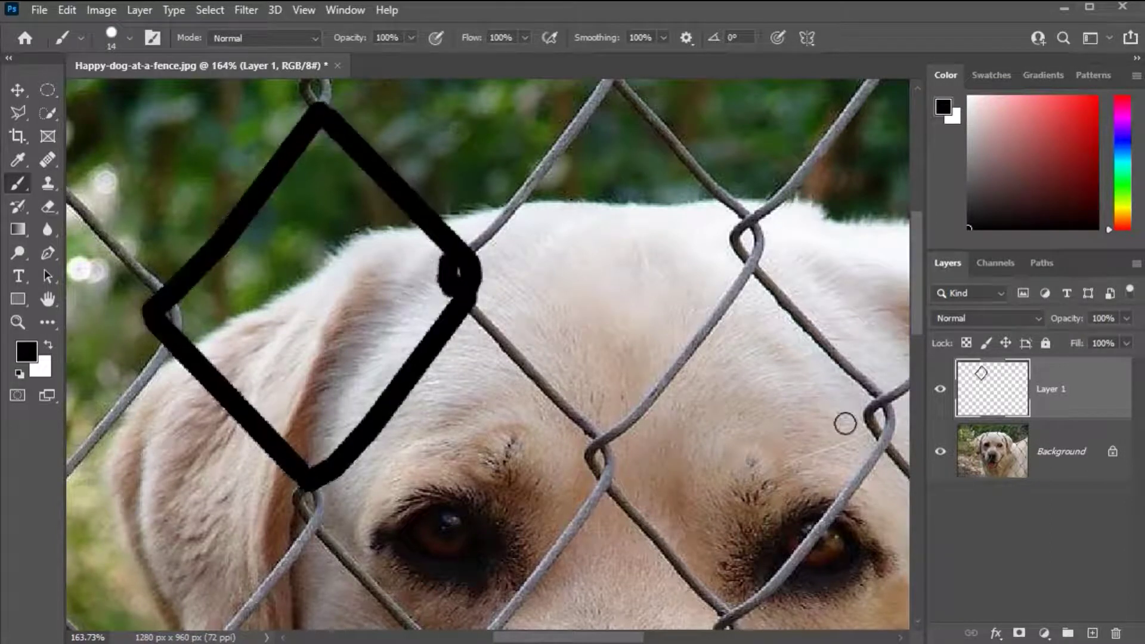
pyautogui.rightClick(970, 402)
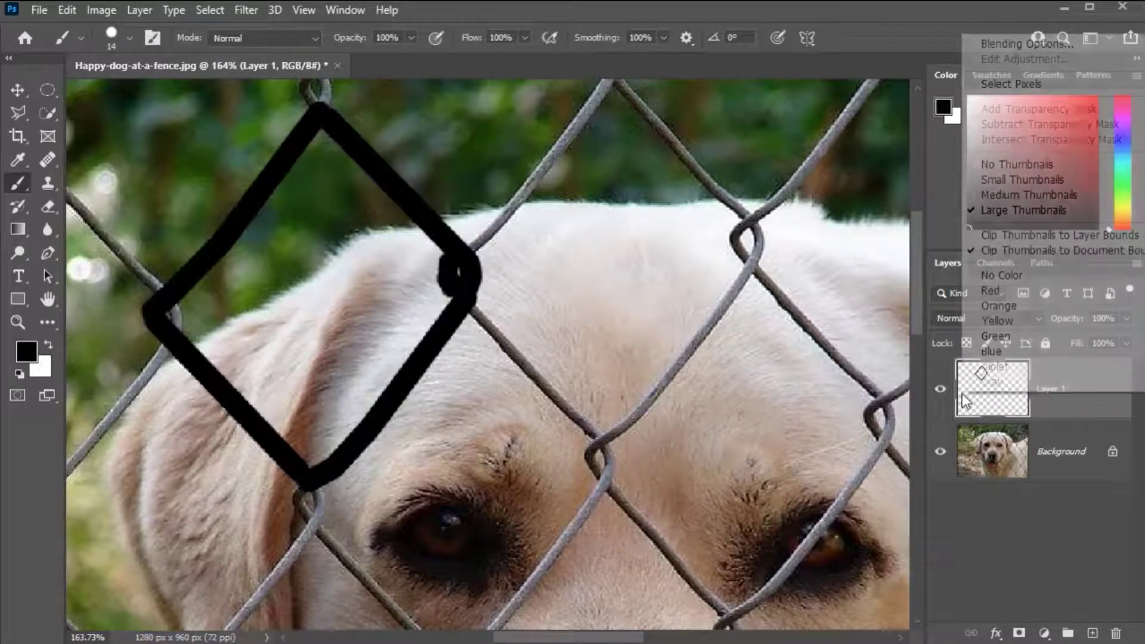
pyautogui.click(1032, 83)
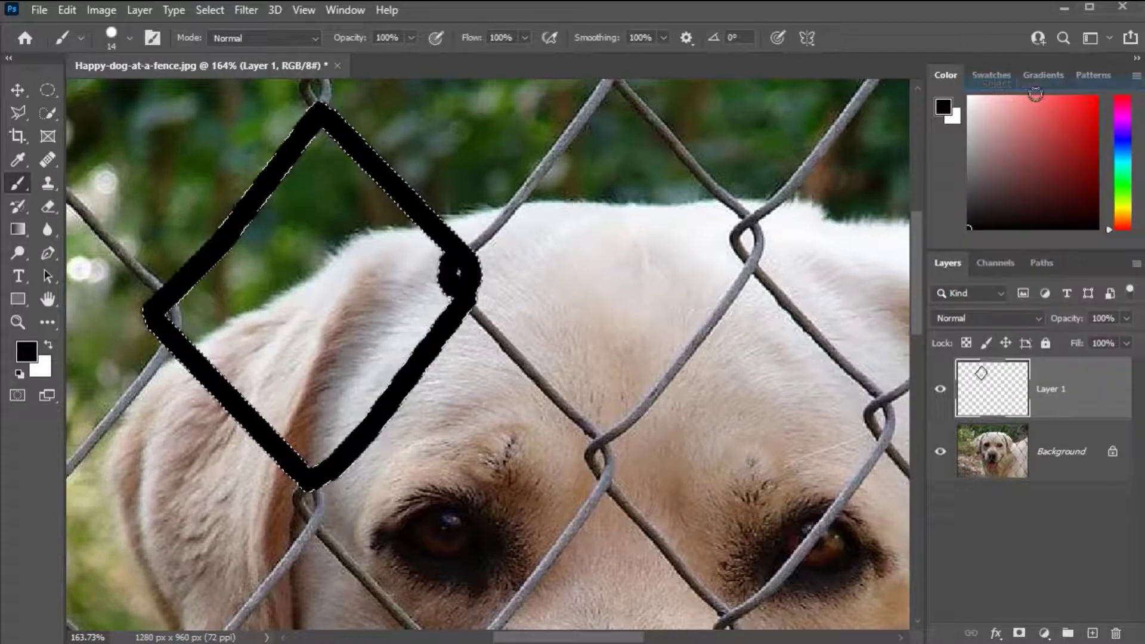
pyautogui.click(947, 396)
pyautogui.click(993, 451)
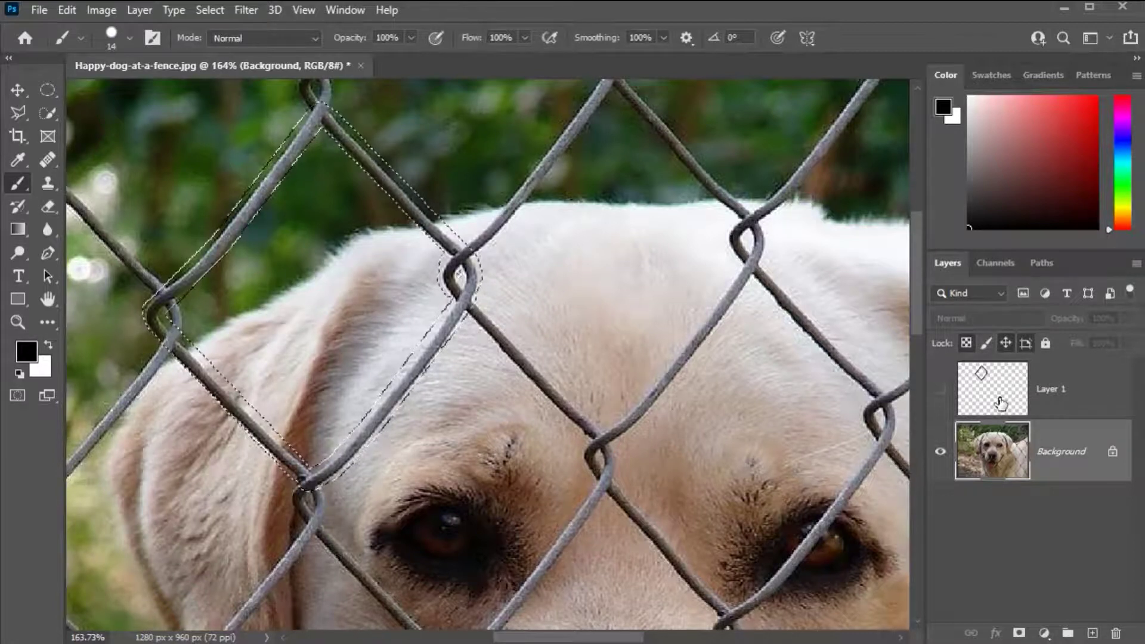
# - Discard the trial layer and its selection, and add a fresh empty layer for painting over the fence
pyautogui.moveTo(1001, 404); pyautogui.dragTo(1116, 633)
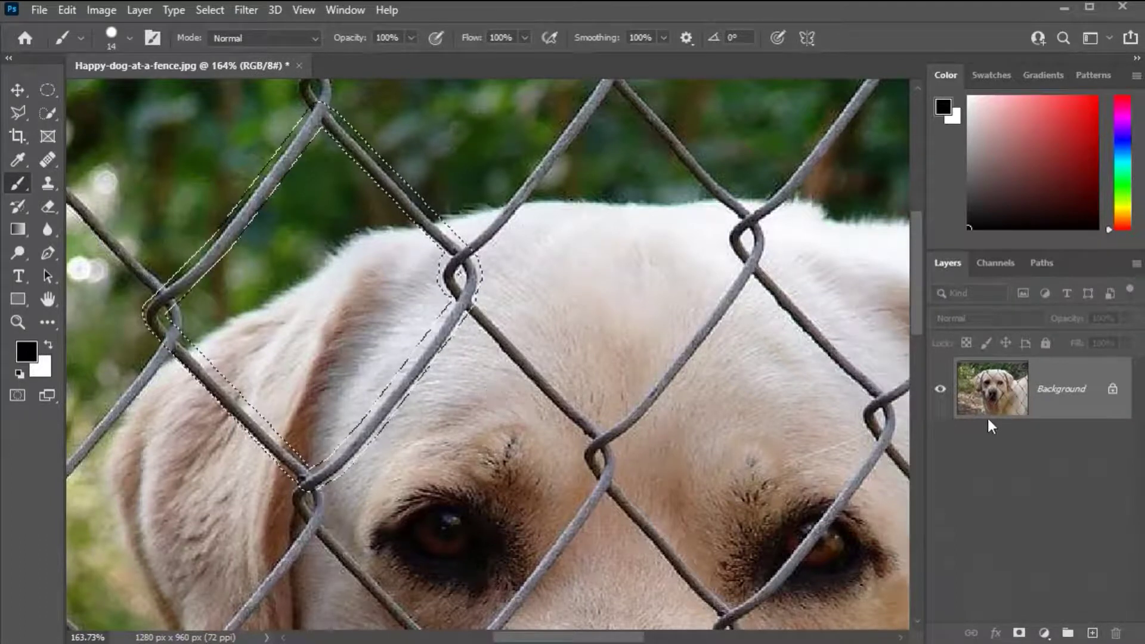
pyautogui.hotkey('ctrl', 'd')
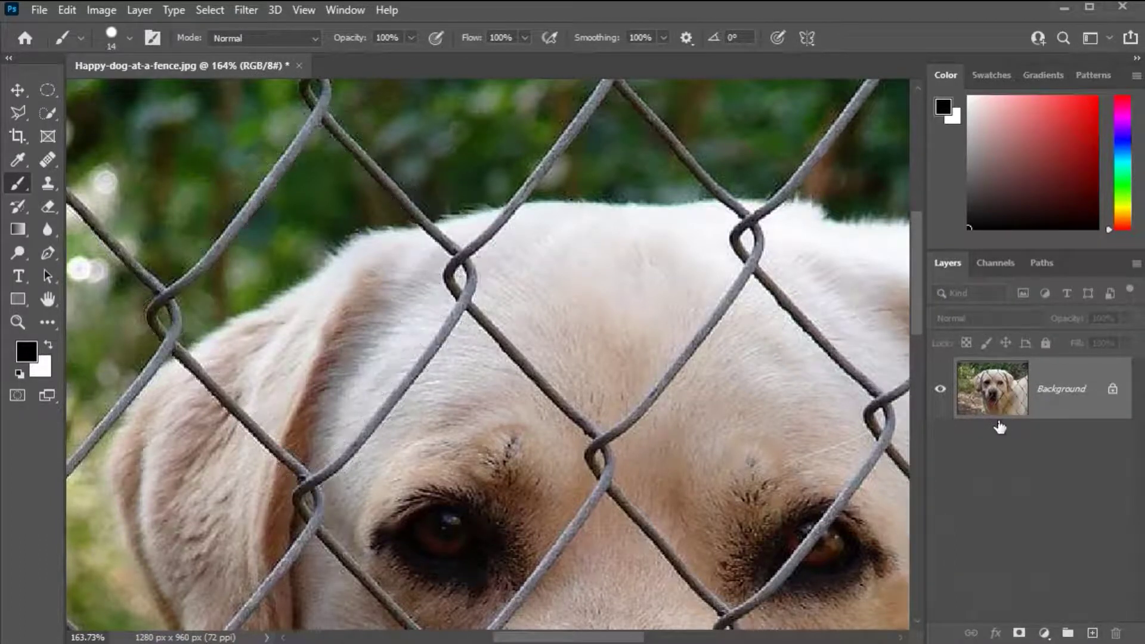
pyautogui.click(1095, 635)
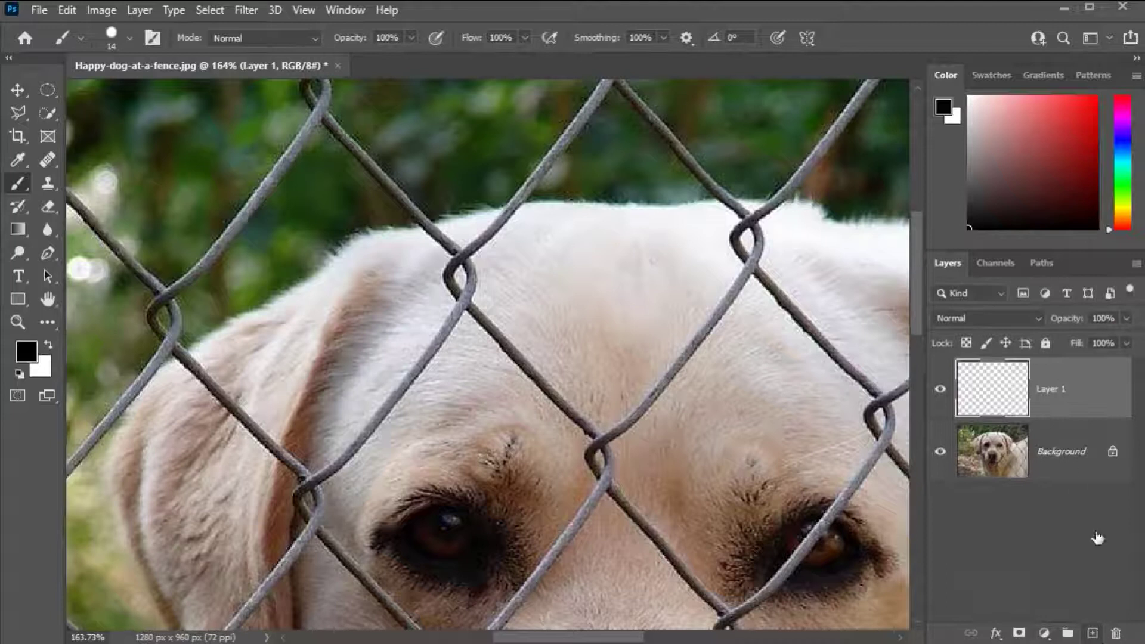
# - Paint black over the long diagonal fence wire from the photo's top edge down to its lower-left edge
pyautogui.hscroll(2, 454, 293)
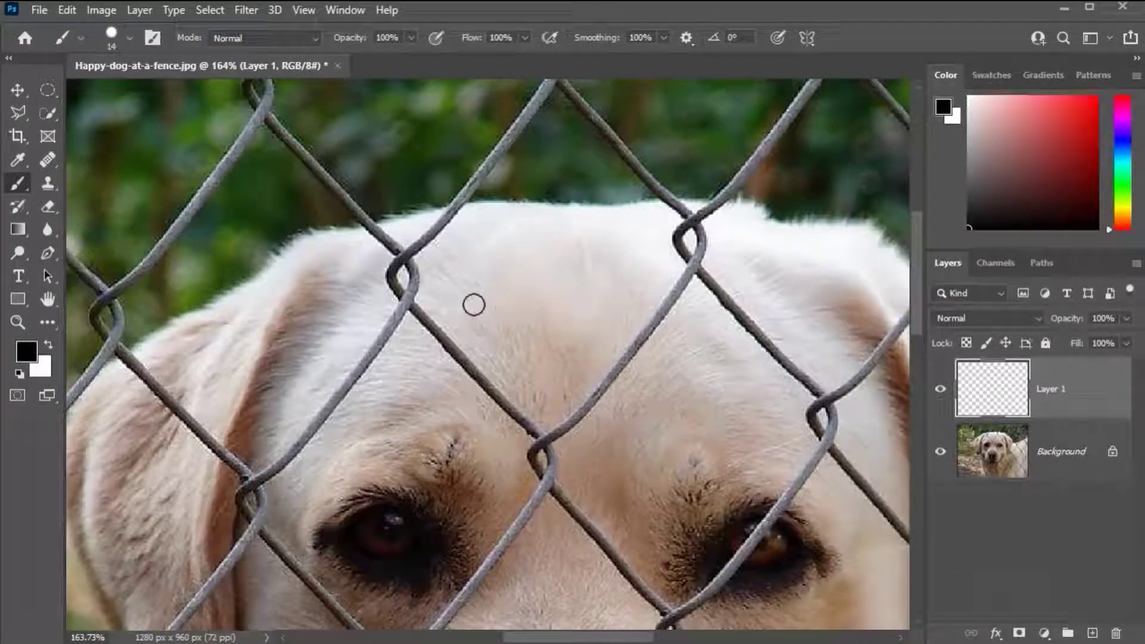
pyautogui.scroll(-3, 474, 305)
pyautogui.scroll(2, 531, 172)
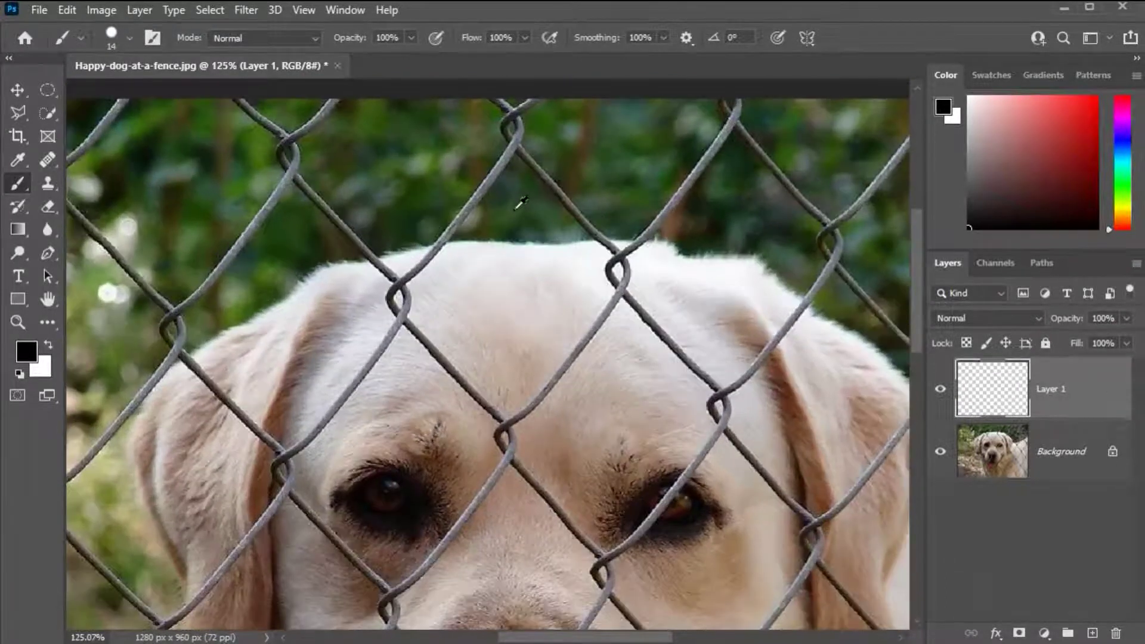
pyautogui.scroll(1, 507, 114)
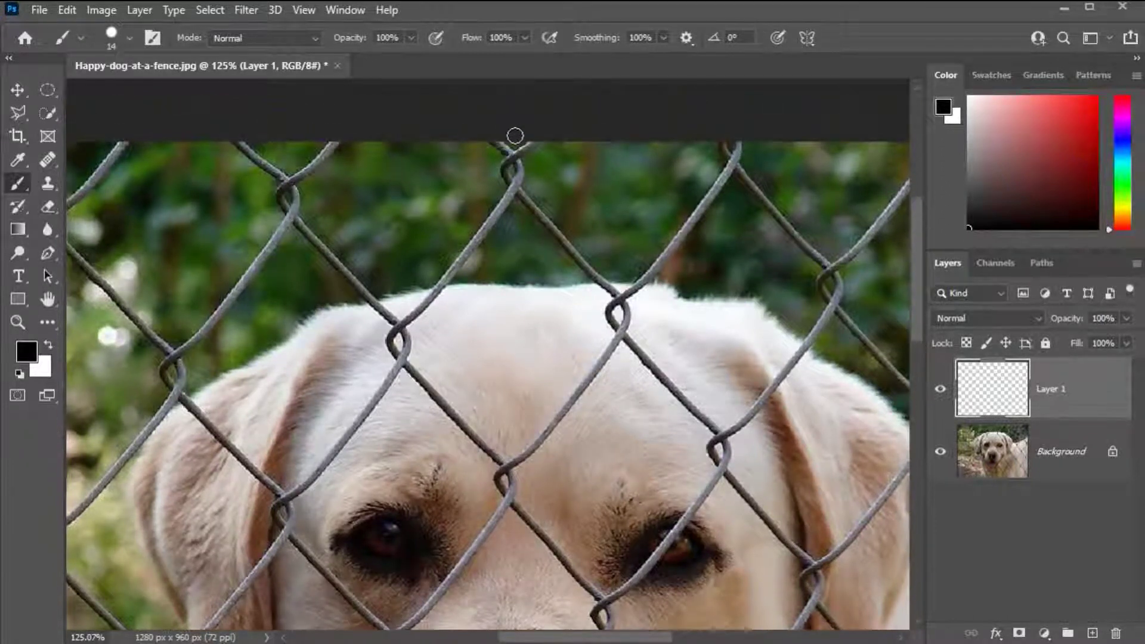
pyautogui.moveTo(545, 122)
pyautogui.mouseDown()
pyautogui.moveTo(513, 143)
pyautogui.moveTo(518, 159)
pyautogui.moveTo(448, 274)
pyautogui.moveTo(428, 267)
pyautogui.moveTo(397, 290)
pyautogui.moveTo(410, 340)
pyautogui.moveTo(310, 474)
pyautogui.moveTo(286, 487)
pyautogui.moveTo(295, 513)
pyautogui.mouseUp()
pyautogui.scroll(-3, 295, 513)
pyautogui.moveTo(290, 363)
pyautogui.mouseDown()
pyautogui.moveTo(161, 517)
pyautogui.moveTo(170, 537)
pyautogui.mouseUp()
pyautogui.scroll(-3, 170, 537)
pyautogui.hscroll(-3, 314, 621)
pyautogui.moveTo(379, 385)
pyautogui.mouseDown()
pyautogui.moveTo(288, 504)
pyautogui.moveTo(257, 576)
pyautogui.mouseUp()
pyautogui.scroll(-3, 256, 575)
pyautogui.moveTo(258, 356)
pyautogui.mouseDown()
pyautogui.moveTo(128, 499)
pyautogui.moveTo(125, 545)
pyautogui.mouseUp()
pyautogui.scroll(-1, 125, 546)
pyautogui.hscroll(-3, 396, 557)
pyautogui.moveTo(450, 474); pyautogui.dragTo(349, 619)
# - Paint over the lower wires of the bottom-left mesh diamond, through the bottom knot and up to the diamond's right corner
pyautogui.moveTo(473, 482)
pyautogui.mouseDown()
pyautogui.moveTo(573, 580)
pyautogui.moveTo(547, 633)
pyautogui.mouseUp()
pyautogui.scroll(-1, 595, 597)
pyautogui.moveTo(597, 592)
pyautogui.mouseDown()
pyautogui.moveTo(557, 547)
pyautogui.moveTo(582, 522)
pyautogui.mouseUp()
pyautogui.keyDown('shift'); pyautogui.click(690, 369); pyautogui.keyUp('shift')
pyautogui.hotkey('ctrl', 'z')
pyautogui.keyDown('shift'); pyautogui.click(635, 460); pyautogui.keyUp('shift')
pyautogui.keyDown('shift'); pyautogui.click(688, 384); pyautogui.keyUp('shift')
pyautogui.keyDown('shift'); pyautogui.click(690, 360); pyautogui.keyUp('shift')
# - Paint over the wires running up to the next diamond's top corner, down to the photo's left edge and back to the lower knot
pyautogui.keyDown('shift'); pyautogui.click(591, 254); pyautogui.keyUp('shift')
pyautogui.keyDown('shift'); pyautogui.click(575, 224); pyautogui.keyUp('shift')
pyautogui.keyDown('shift'); pyautogui.click(462, 106); pyautogui.keyUp('shift')
pyautogui.keyDown('shift'); pyautogui.click(345, 254); pyautogui.keyUp('shift')
pyautogui.keyDown('shift'); pyautogui.click(341, 277); pyautogui.keyUp('shift')
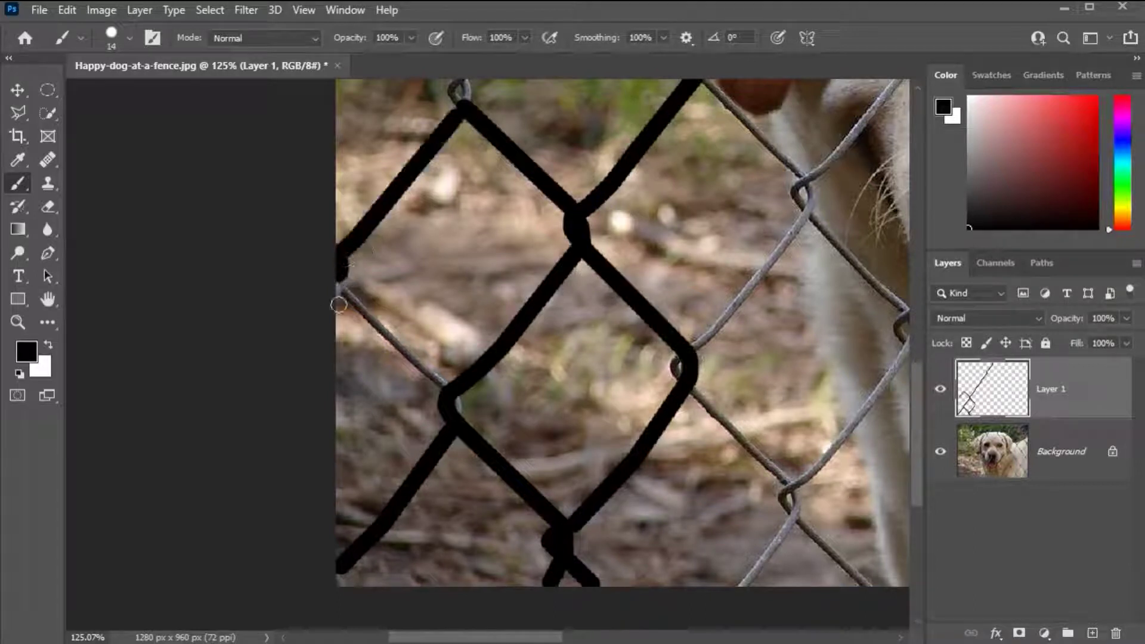
pyautogui.keyDown('shift'); pyautogui.click(464, 413); pyautogui.keyUp('shift')
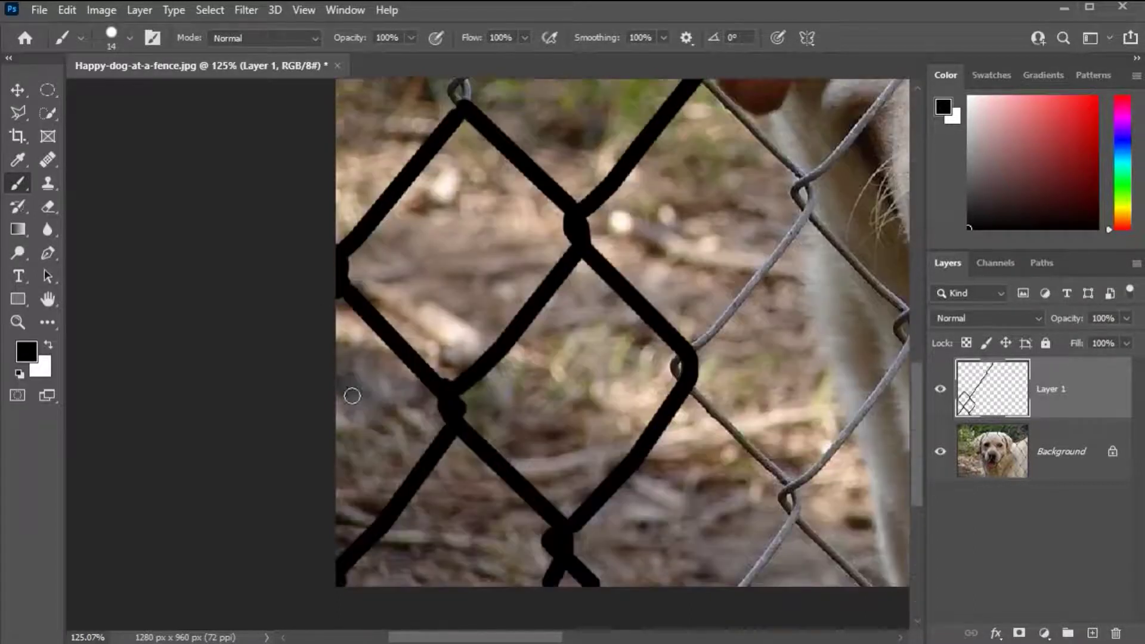
# - Paint over the wire from the covered diamond's top knot up to the next knot on the photo's left edge
pyautogui.scroll(4, 397, 244)
pyautogui.click(466, 362)
pyautogui.keyDown('shift'); pyautogui.click(461, 333); pyautogui.keyUp('shift')
pyautogui.keyDown('shift'); pyautogui.click(342, 213); pyautogui.keyUp('shift')
pyautogui.keyDown('shift'); pyautogui.click(341, 185); pyautogui.keyUp('shift')
pyautogui.keyDown('shift'); pyautogui.click(347, 195); pyautogui.keyUp('shift')
pyautogui.keyDown('shift'); pyautogui.click(352, 217); pyautogui.keyUp('shift')
pyautogui.keyDown('shift'); pyautogui.click(334, 245); pyautogui.keyUp('shift')
# - Cover the twisted knot at the bottom corner of the next mesh diamond, undoing one stray stroke
pyautogui.scroll(2, 370, 275)
pyautogui.keyDown('shift'); pyautogui.click(468, 439); pyautogui.keyUp('shift')
pyautogui.hotkey('ctrl', 'z')
pyautogui.click(466, 435)
pyautogui.keyDown('shift'); pyautogui.click(452, 417); pyautogui.keyUp('shift')
pyautogui.keyDown('shift'); pyautogui.click(471, 400); pyautogui.keyUp('shift')
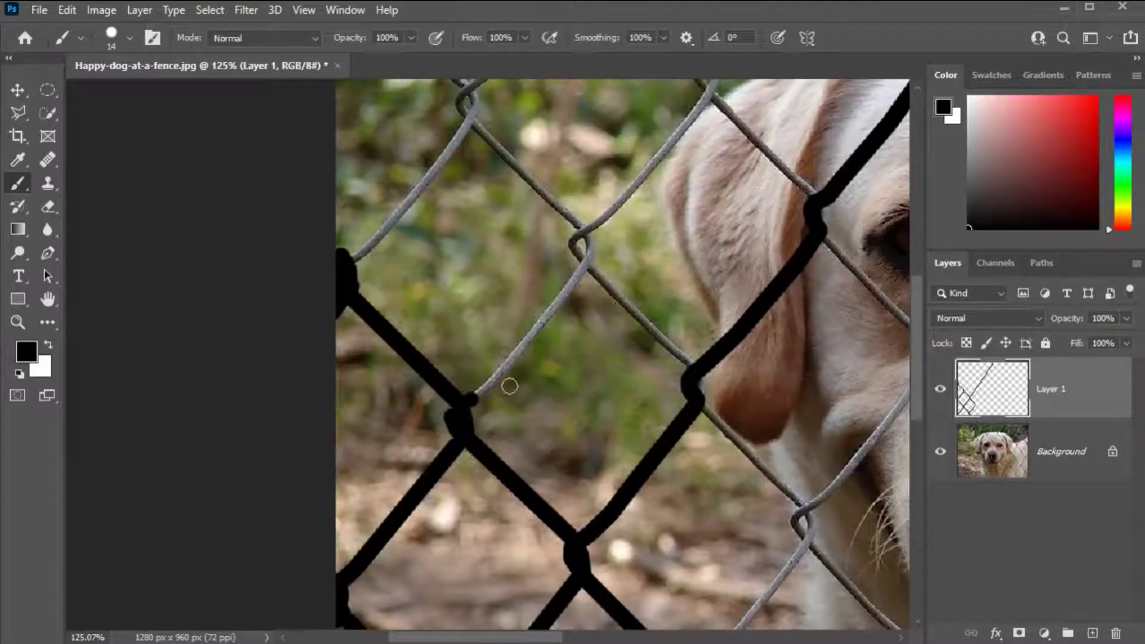
# - Paint around that diamond from its bottom knot to its right and top corners and down to the left-edge knot
pyautogui.keyDown('shift'); pyautogui.click(513, 357); pyautogui.keyUp('shift')
pyautogui.keyDown('shift'); pyautogui.click(572, 281); pyautogui.keyUp('shift')
pyautogui.keyDown('shift'); pyautogui.click(590, 254); pyautogui.keyUp('shift')
pyautogui.keyDown('shift'); pyautogui.click(588, 229); pyautogui.keyUp('shift')
pyautogui.keyDown('shift'); pyautogui.click(473, 118); pyautogui.keyUp('shift')
pyautogui.keyDown('shift'); pyautogui.click(409, 201); pyautogui.keyUp('shift')
pyautogui.keyDown('shift'); pyautogui.click(373, 241); pyautogui.keyUp('shift')
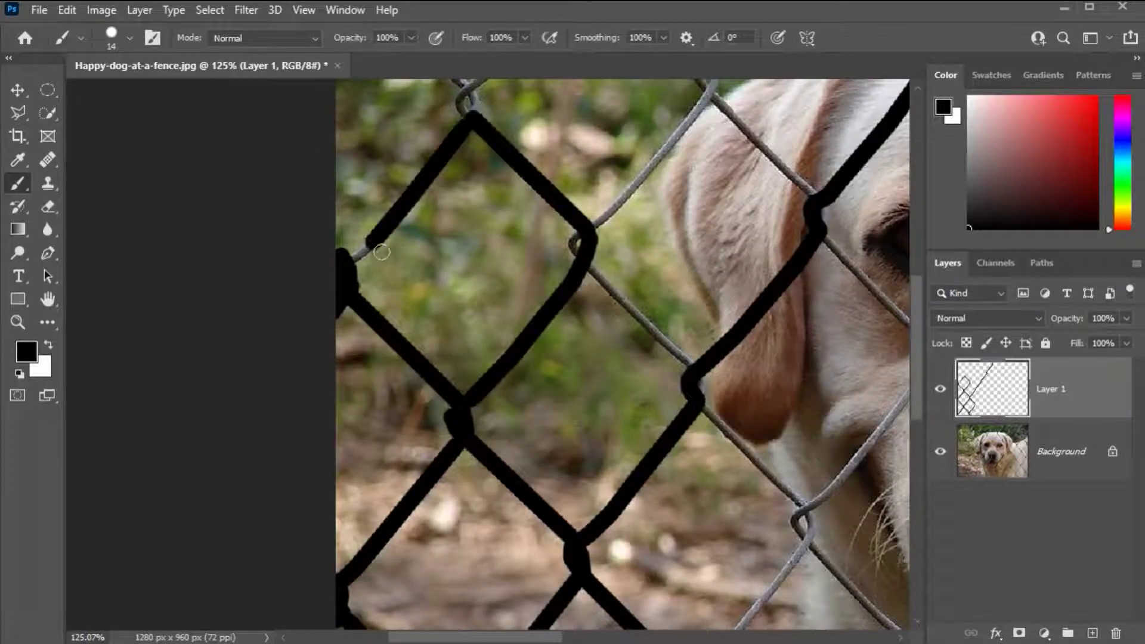
pyautogui.keyDown('shift'); pyautogui.click(350, 257); pyautogui.keyUp('shift')
# - Paint over the diamond's top knot and the wire running up from it to the highest knot on the photo's left edge
pyautogui.scroll(4, 382, 262)
pyautogui.click(474, 332)
pyautogui.keyDown('shift'); pyautogui.click(465, 297); pyautogui.keyUp('shift')
pyautogui.keyDown('shift'); pyautogui.click(347, 171); pyautogui.keyUp('shift')
pyautogui.keyDown('shift'); pyautogui.click(344, 160); pyautogui.keyUp('shift')
pyautogui.keyDown('shift'); pyautogui.click(354, 153); pyautogui.keyUp('shift')
pyautogui.keyDown('shift'); pyautogui.click(343, 143); pyautogui.keyUp('shift')
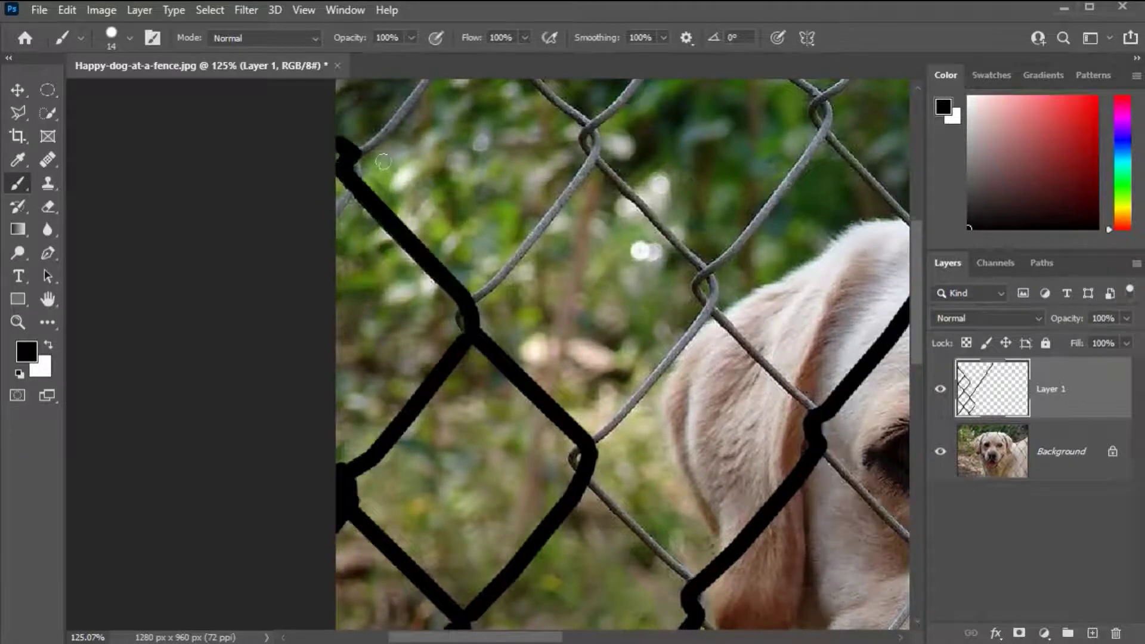
# - Cover the wires around the top-left corner knot and the adjacent wire from the photo's top edge to its first knot
pyautogui.scroll(2, 384, 162)
pyautogui.click(452, 172)
pyautogui.keyDown('shift'); pyautogui.click(367, 263); pyautogui.keyUp('shift')
pyautogui.click(355, 283)
pyautogui.keyDown('shift'); pyautogui.click(342, 326); pyautogui.keyUp('shift')
pyautogui.scroll(1, 346, 334)
pyautogui.click(513, 229)
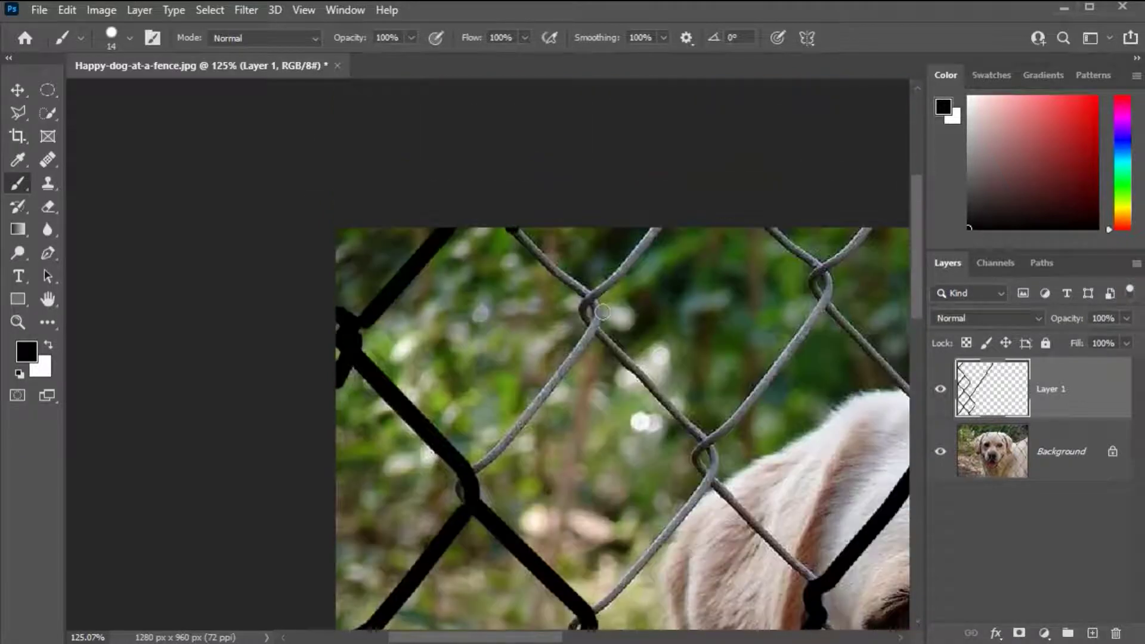
pyautogui.keyDown('shift'); pyautogui.click(587, 301); pyautogui.keyUp('shift')
# - Paint the crossing wire from the top edge down to the lower-left knot, plus the neighbouring mesh beside the dog's left-hand ear
pyautogui.click(664, 229)
pyautogui.keyDown('shift'); pyautogui.click(597, 296); pyautogui.keyUp('shift')
pyautogui.keyDown('shift'); pyautogui.click(597, 322); pyautogui.keyUp('shift')
pyautogui.keyDown('shift'); pyautogui.click(566, 365); pyautogui.keyUp('shift')
pyautogui.keyDown('shift'); pyautogui.click(524, 421); pyautogui.keyUp('shift')
pyautogui.keyDown('shift'); pyautogui.click(475, 471); pyautogui.keyUp('shift')
pyautogui.keyDown('shift'); pyautogui.click(463, 492); pyautogui.keyUp('shift')
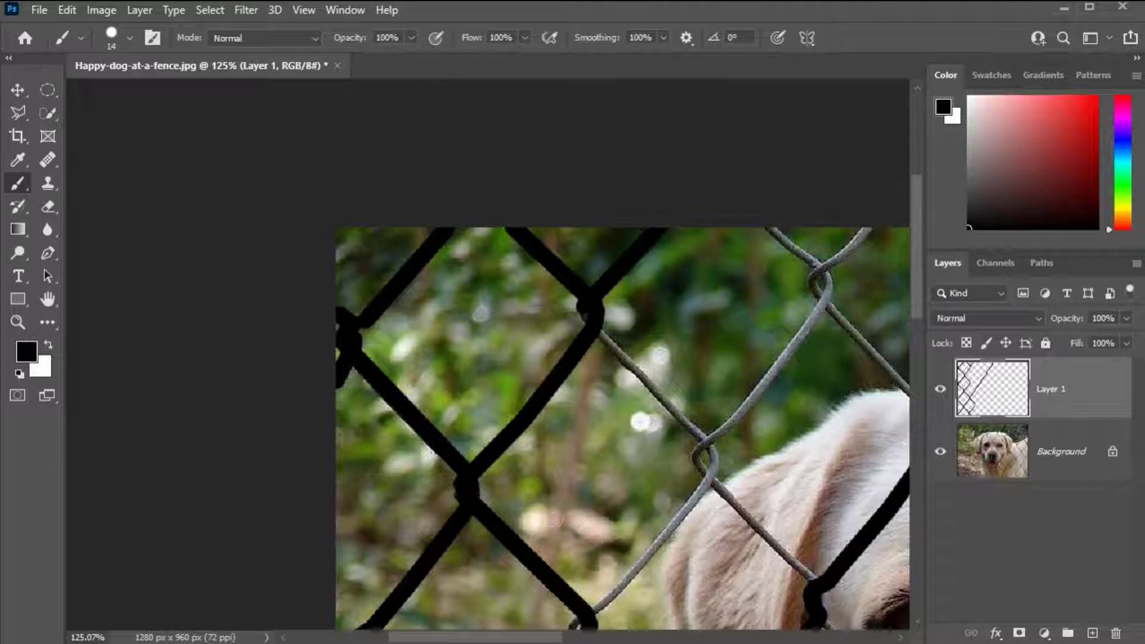
pyautogui.moveTo(604, 333)
pyautogui.mouseDown()
pyautogui.moveTo(716, 451)
pyautogui.moveTo(701, 418)
pyautogui.moveTo(725, 477)
pyautogui.moveTo(611, 616)
pyautogui.moveTo(618, 600)
pyautogui.moveTo(597, 612)
pyautogui.mouseUp()
pyautogui.moveTo(715, 477)
pyautogui.mouseDown()
pyautogui.moveTo(707, 452)
pyautogui.moveTo(765, 404)
pyautogui.moveTo(827, 322)
pyautogui.moveTo(836, 276)
pyautogui.moveTo(770, 230)
pyautogui.mouseUp()
# - Paint over the bottom-edge mesh from the covered lower-left diamonds across to the knot on the dog's chest
pyautogui.scroll(-2, 591, 337)
pyautogui.scroll(-10, 592, 337)
pyautogui.scroll(8, 509, 346)
pyautogui.scroll(3, 511, 361)
pyautogui.moveTo(508, 355)
pyautogui.mouseDown()
pyautogui.moveTo(613, 460)
pyautogui.moveTo(617, 479)
pyautogui.moveTo(565, 550)
pyautogui.moveTo(608, 462)
pyautogui.moveTo(716, 322)
pyautogui.mouseUp()
pyautogui.moveTo(818, 415)
pyautogui.mouseDown()
pyautogui.moveTo(804, 454)
pyautogui.moveTo(732, 541)
pyautogui.mouseUp()
pyautogui.moveTo(610, 477); pyautogui.dragTo(677, 542)
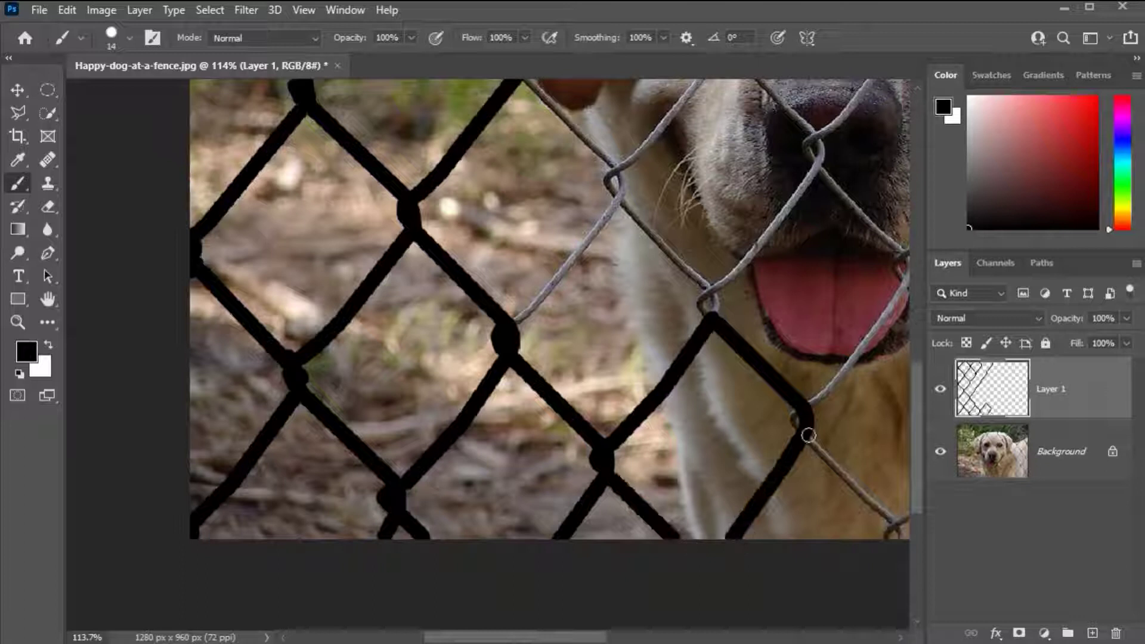
pyautogui.moveTo(808, 419); pyautogui.dragTo(817, 404)
# - Continue painting over the bottom row of mesh wires from the dog's chest towards the photo's right side
pyautogui.scroll(-1, 817, 411)
pyautogui.moveTo(585, 635); pyautogui.dragTo(674, 636)
pyautogui.moveTo(400, 387)
pyautogui.mouseDown()
pyautogui.moveTo(495, 489)
pyautogui.moveTo(488, 478)
pyautogui.moveTo(601, 356)
pyautogui.moveTo(684, 434)
pyautogui.moveTo(675, 479)
pyautogui.moveTo(707, 481)
pyautogui.mouseUp()
pyautogui.click(859, 419)
pyautogui.keyDown('shift'); pyautogui.click(819, 480); pyautogui.keyUp('shift')
pyautogui.click(860, 425)
pyautogui.moveTo(668, 636); pyautogui.dragTo(744, 636)
pyautogui.keyDown('shift'); pyautogui.click(565, 479); pyautogui.keyUp('shift')
# - Cover the wires and knot in the photo's bottom-right corner, out to the right edge
pyautogui.click(616, 481)
pyautogui.keyDown('shift'); pyautogui.click(681, 388); pyautogui.keyUp('shift')
pyautogui.keyDown('shift'); pyautogui.click(723, 298); pyautogui.keyUp('shift')
pyautogui.moveTo(683, 365); pyautogui.dragTo(686, 386)
pyautogui.keyDown('shift'); pyautogui.click(725, 435); pyautogui.keyUp('shift')
# - Paint over the wire running up-left from the bottom-right knot, through the next knot to the one beyond
pyautogui.scroll(1, 692, 406)
pyautogui.click(675, 380)
pyautogui.keyDown('shift'); pyautogui.click(585, 287); pyautogui.keyUp('shift')
pyautogui.moveTo(600, 286); pyautogui.dragTo(606, 300)
pyautogui.click(596, 273)
pyautogui.keyDown('shift'); pyautogui.click(508, 187); pyautogui.keyUp('shift')
# - Paint the wire up-right to the next knot near the right edge and cover its short wires to the edge
pyautogui.click(600, 267)
pyautogui.keyDown('shift'); pyautogui.click(629, 240); pyautogui.keyUp('shift')
pyautogui.keyDown('shift'); pyautogui.click(687, 155); pyautogui.keyUp('shift')
pyautogui.moveTo(681, 140); pyautogui.dragTo(682, 127)
pyautogui.click(696, 155)
pyautogui.keyDown('shift'); pyautogui.click(724, 195); pyautogui.keyUp('shift')
pyautogui.scroll(4, 775, 251)
pyautogui.moveTo(694, 257); pyautogui.dragTo(691, 235)
pyautogui.keyDown('shift'); pyautogui.click(724, 206); pyautogui.keyUp('shift')
# - Paint from the right-edge knot up-left to the next knot, then follow the curved wire down-left along the dog's body
pyautogui.click(687, 231)
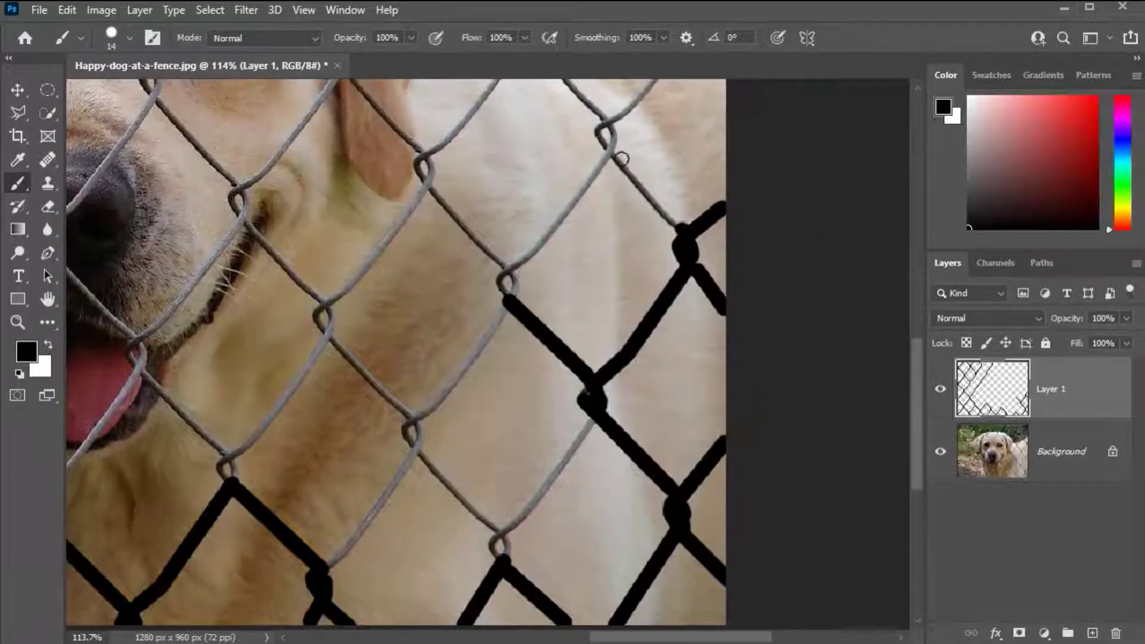
pyautogui.keyDown('shift'); pyautogui.click(608, 146); pyautogui.keyUp('shift')
pyautogui.moveTo(600, 132); pyautogui.dragTo(611, 123)
pyautogui.click(611, 158)
pyautogui.keyDown('shift'); pyautogui.click(517, 266); pyautogui.keyUp('shift')
pyautogui.hotkey('ctrl', 'z')
pyautogui.click(571, 203)
pyautogui.keyDown('shift'); pyautogui.click(610, 158); pyautogui.keyUp('shift')
pyautogui.click(570, 209)
pyautogui.keyDown('shift'); pyautogui.click(531, 256); pyautogui.keyUp('shift')
# - Cover the knot on the dog's side and paint the two parallel wires down-left to the next row of knots
pyautogui.moveTo(512, 270)
pyautogui.mouseDown()
pyautogui.moveTo(517, 295)
pyautogui.moveTo(507, 288)
pyautogui.mouseUp()
pyautogui.keyDown('shift'); pyautogui.click(422, 413); pyautogui.keyUp('shift')
pyautogui.click(593, 401)
pyautogui.keyDown('shift'); pyautogui.click(513, 530); pyautogui.keyUp('shift')
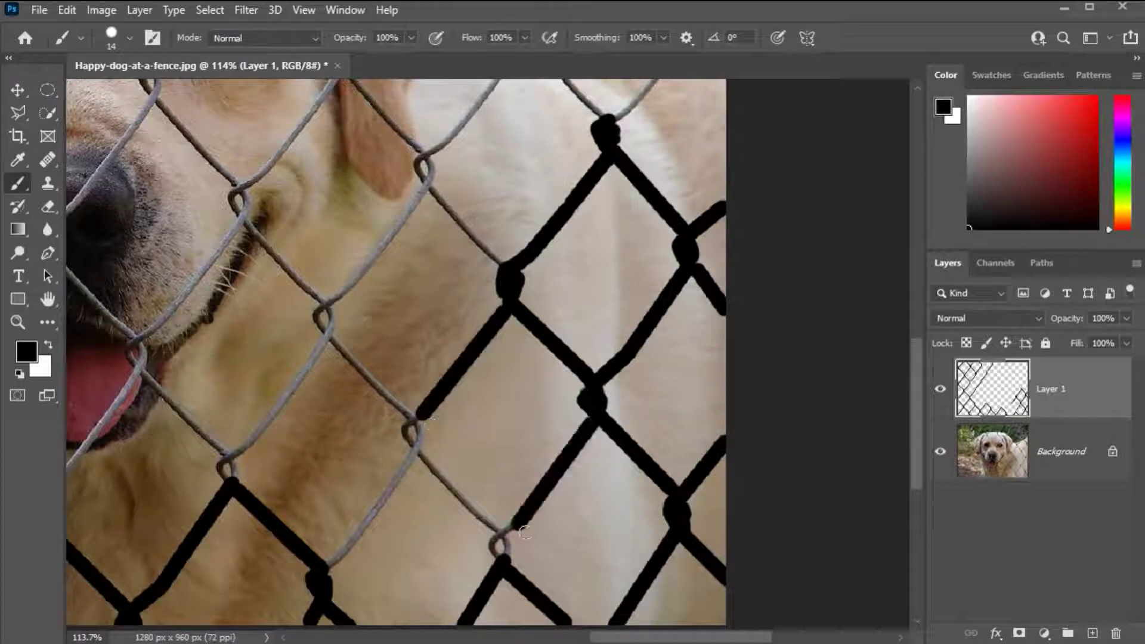
pyautogui.moveTo(504, 534); pyautogui.dragTo(514, 552)
# - Paint over the next wires and knot higher up the photo's right edge, including the wire leading up-left from it
pyautogui.scroll(4, 560, 478)
pyautogui.click(614, 377)
pyautogui.keyDown('shift'); pyautogui.click(705, 267); pyautogui.keyUp('shift')
pyautogui.keyDown('shift'); pyautogui.click(724, 285); pyautogui.keyUp('shift')
pyautogui.moveTo(710, 256)
pyautogui.mouseDown()
pyautogui.moveTo(707, 238)
pyautogui.moveTo(705, 249)
pyautogui.mouseUp()
pyautogui.click(704, 225)
pyautogui.keyDown('shift'); pyautogui.click(628, 144); pyautogui.keyUp('shift')
# - Cover the mesh wires up the photo's right side as far as its top-right corner
pyautogui.scroll(2, 662, 191)
pyautogui.moveTo(630, 233)
pyautogui.mouseDown()
pyautogui.moveTo(637, 210)
pyautogui.moveTo(673, 192)
pyautogui.moveTo(724, 84)
pyautogui.mouseUp()
pyautogui.scroll(3, 733, 131)
pyautogui.moveTo(736, 244)
pyautogui.mouseDown()
pyautogui.moveTo(733, 203)
pyautogui.moveTo(627, 141)
pyautogui.moveTo(555, 222)
pyautogui.moveTo(548, 261)
pyautogui.moveTo(629, 357)
pyautogui.moveTo(575, 467)
pyautogui.moveTo(531, 492)
pyautogui.moveTo(439, 391)
pyautogui.moveTo(501, 327)
pyautogui.moveTo(540, 239)
pyautogui.mouseUp()
# - Paint over the mesh wires across the photo's top edge above the dog's head
pyautogui.scroll(3, 483, 342)
pyautogui.moveTo(540, 335)
pyautogui.mouseDown()
pyautogui.moveTo(464, 246)
pyautogui.moveTo(355, 349)
pyautogui.moveTo(269, 242)
pyautogui.moveTo(276, 263)
pyautogui.moveTo(169, 373)
pyautogui.moveTo(71, 279)
pyautogui.mouseUp()
pyautogui.moveTo(619, 638); pyautogui.dragTo(548, 638)
pyautogui.scroll(-1, 353, 328)
pyautogui.moveTo(394, 217)
pyautogui.mouseDown()
pyautogui.moveTo(244, 218)
pyautogui.moveTo(193, 256)
pyautogui.moveTo(196, 275)
pyautogui.moveTo(307, 397)
pyautogui.mouseUp()
# - Paint the curved wire from the lower chest knot up to the next knot, and the wire down-right from it
pyautogui.scroll(-5, 477, 295)
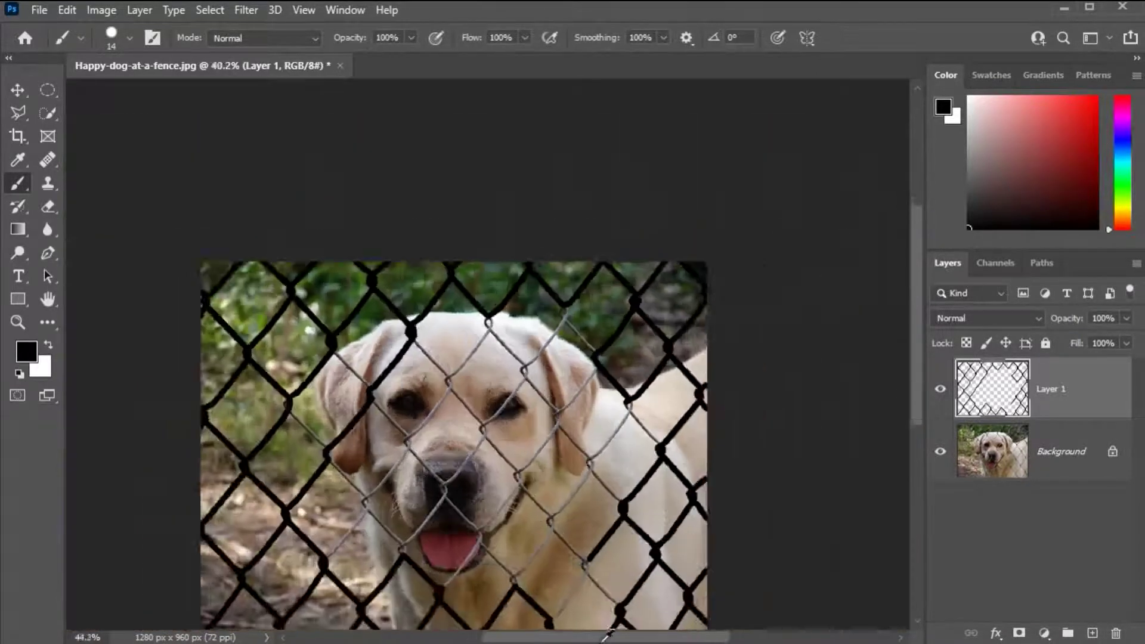
pyautogui.scroll(5, 549, 621)
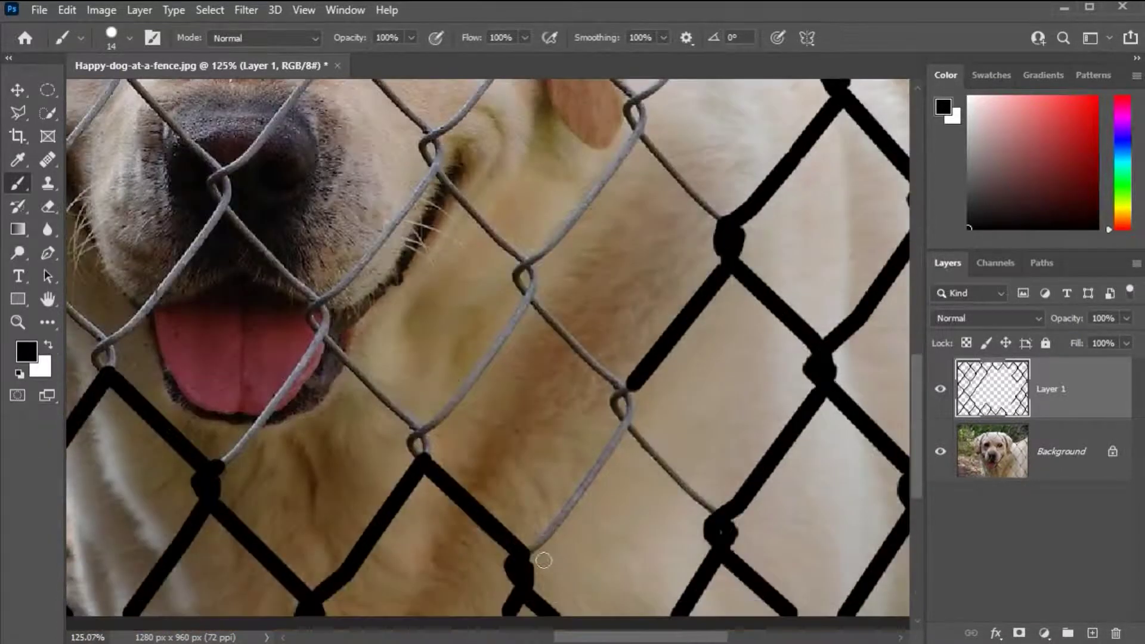
pyautogui.moveTo(544, 555)
pyautogui.mouseDown()
pyautogui.moveTo(533, 545)
pyautogui.moveTo(632, 406)
pyautogui.moveTo(626, 396)
pyautogui.mouseUp()
pyautogui.click(632, 427)
pyautogui.keyDown('shift'); pyautogui.click(723, 517); pyautogui.keyUp('shift')
# - Cover the wire up-left to the next chest knot, the curved wire down-left from it, and the knot at its end
pyautogui.click(625, 389)
pyautogui.keyDown('shift'); pyautogui.click(528, 297); pyautogui.keyUp('shift')
pyautogui.keyDown('shift'); pyautogui.click(465, 390); pyautogui.keyUp('shift')
pyautogui.keyDown('shift'); pyautogui.click(425, 426); pyautogui.keyUp('shift')
pyautogui.moveTo(421, 431)
pyautogui.mouseDown()
pyautogui.moveTo(413, 446)
pyautogui.moveTo(428, 451)
pyautogui.mouseUp()
# - Touch up the incompletely covered knots in the mesh on the photo's left side
pyautogui.scroll(-2, 511, 465)
pyautogui.keyDown('shift'); pyautogui.click(173, 412); pyautogui.keyUp('shift')
pyautogui.hotkey('ctrl', 'z')
pyautogui.moveTo(178, 427)
pyautogui.mouseDown()
pyautogui.moveTo(268, 313)
pyautogui.moveTo(263, 290)
pyautogui.moveTo(184, 205)
pyautogui.mouseUp()
pyautogui.keyDown('shift'); pyautogui.click(92, 101); pyautogui.keyUp('shift')
pyautogui.scroll(-4, 268, 301)
pyautogui.scroll(4, 95, 96)
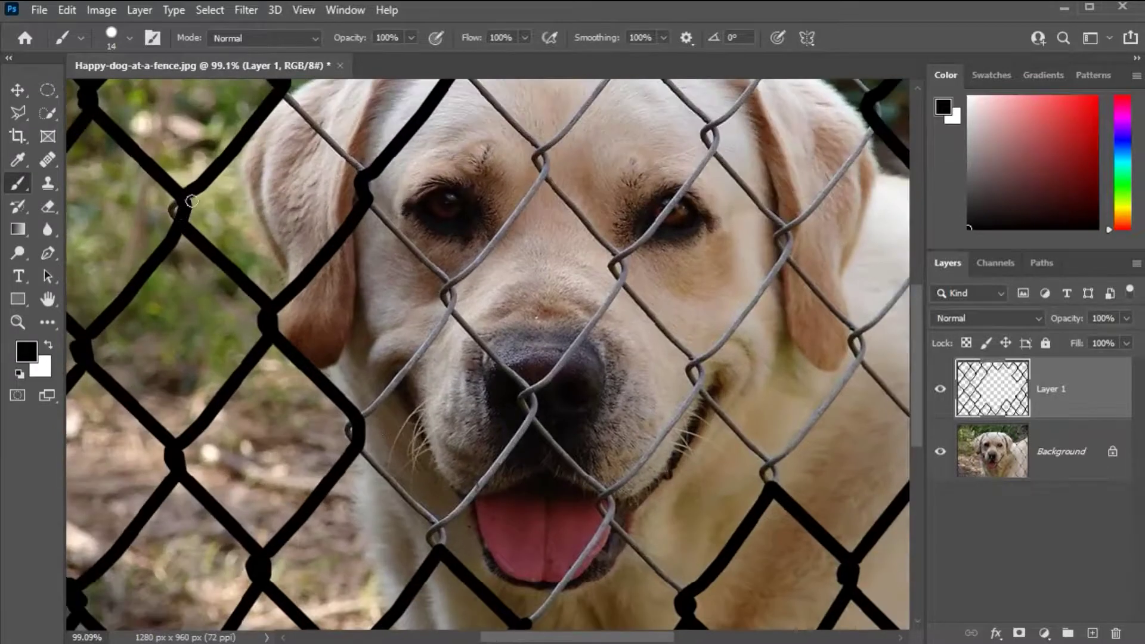
# - Paint from the knot below the muzzle up-left to the next knot, then along the curved wire to the knot below the left-hand eye
pyautogui.moveTo(444, 543); pyautogui.dragTo(441, 526)
pyautogui.keyDown('shift'); pyautogui.click(359, 447); pyautogui.keyUp('shift')
pyautogui.moveTo(355, 441); pyautogui.dragTo(352, 424)
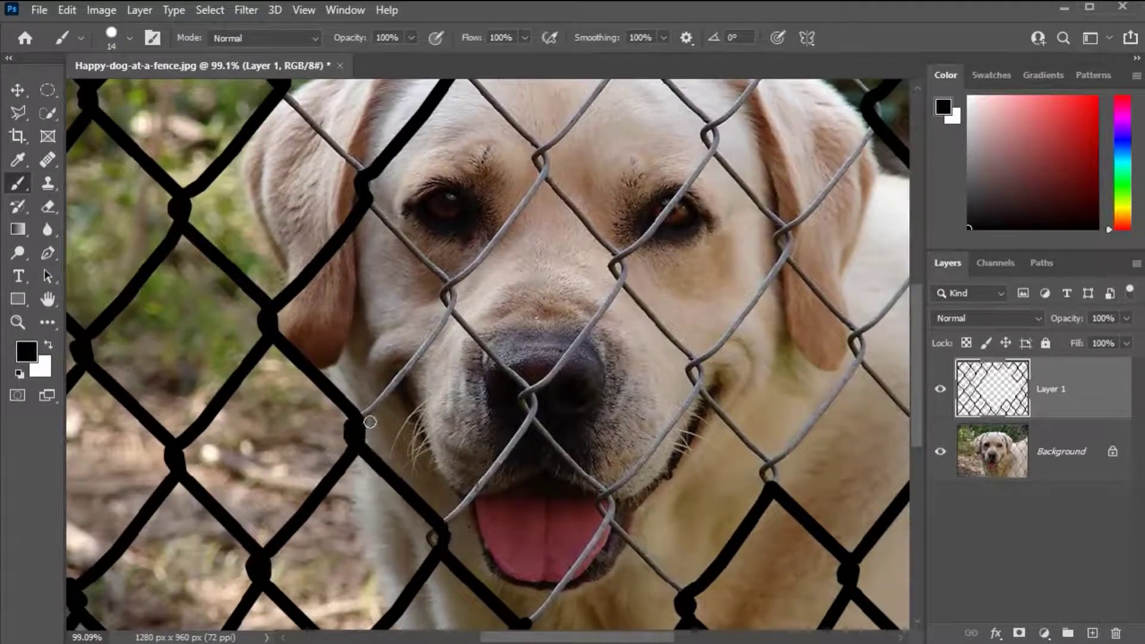
pyautogui.click(362, 416)
pyautogui.keyDown('shift'); pyautogui.click(425, 359); pyautogui.keyUp('shift')
pyautogui.keyDown('shift'); pyautogui.click(453, 309); pyautogui.keyUp('shift')
pyautogui.moveTo(454, 303); pyautogui.dragTo(450, 279)
# - Cover the wires and knots behind the dog's right-hand ear and down across its shoulder to the chest
pyautogui.scroll(-2, 823, 233)
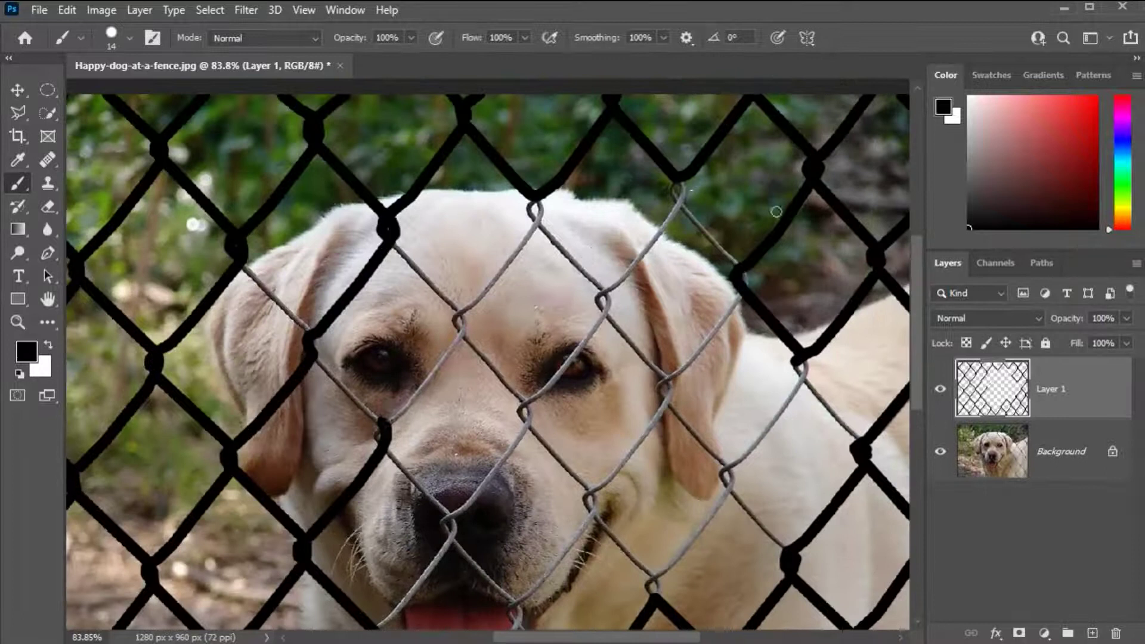
pyautogui.moveTo(750, 274); pyautogui.dragTo(743, 287)
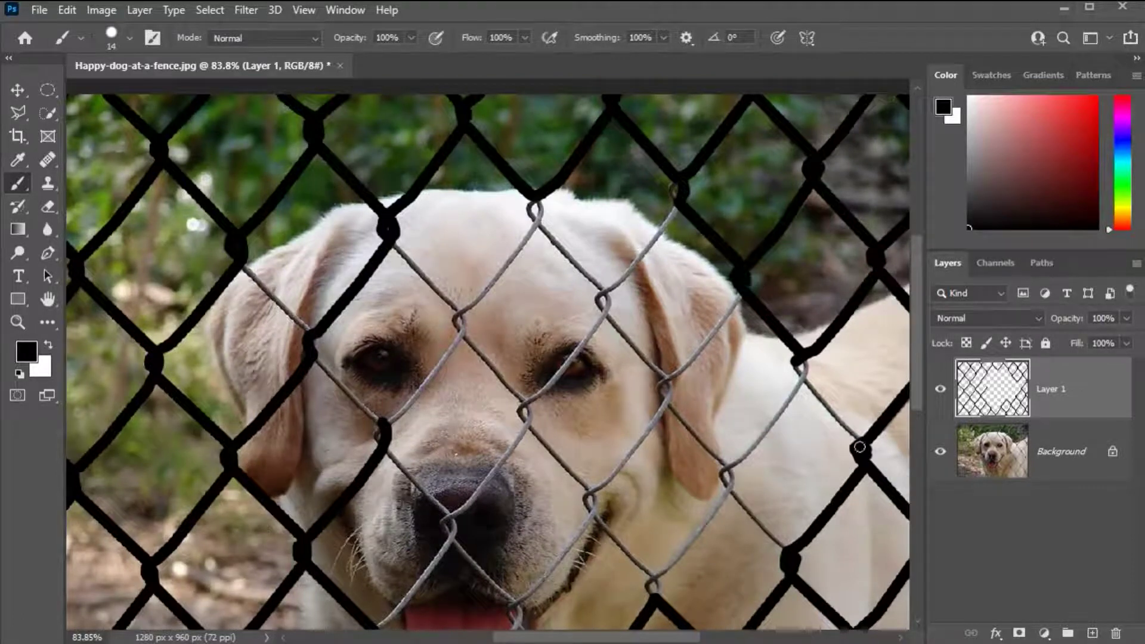
pyautogui.moveTo(857, 432); pyautogui.dragTo(862, 438)
pyautogui.moveTo(802, 365)
pyautogui.mouseDown()
pyautogui.moveTo(812, 390)
pyautogui.moveTo(730, 463)
pyautogui.moveTo(727, 479)
pyautogui.moveTo(791, 555)
pyautogui.mouseUp()
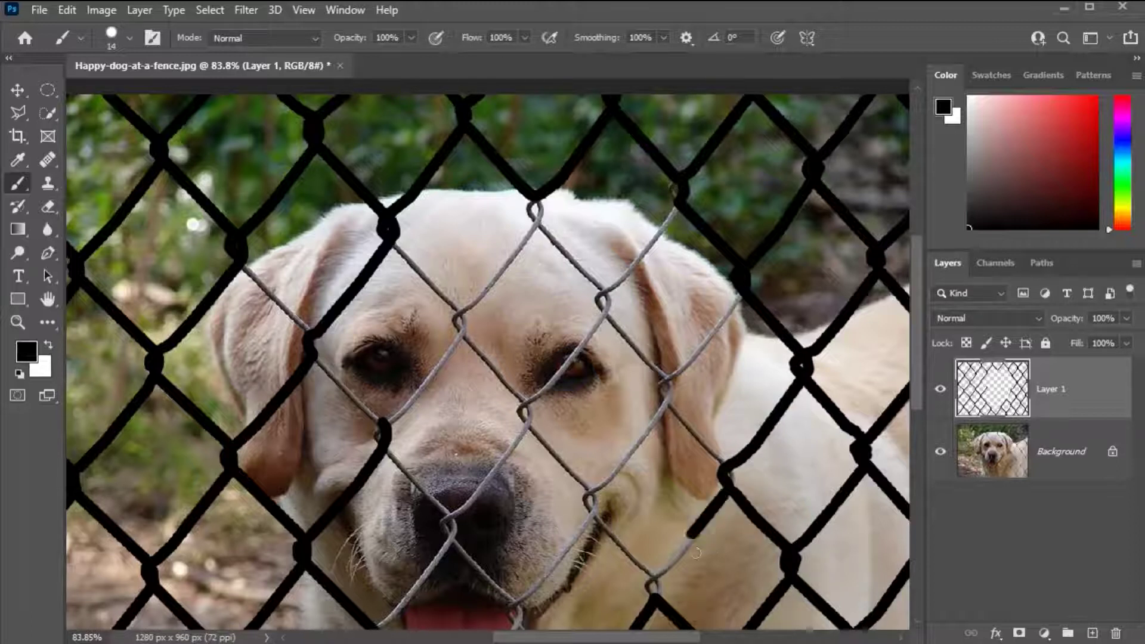
pyautogui.moveTo(729, 488); pyautogui.dragTo(657, 598)
# - Paint over the wire crossing the top of the dog's right-hand ear down to the knot above its eye
pyautogui.scroll(-5, 596, 500)
pyautogui.scroll(4, 603, 465)
pyautogui.keyDown('alt'); pyautogui.rightClick(686, 156); pyautogui.keyUp('alt')
pyautogui.scroll(6, 692, 152)
pyautogui.moveTo(610, 291)
pyautogui.mouseDown()
pyautogui.moveTo(576, 352)
pyautogui.moveTo(426, 504)
pyautogui.moveTo(425, 560)
pyautogui.mouseUp()
# - With an 11 px brush, paint the wire from the knot above the dog's right-hand eye across the eye to the knot beside the nose bridge
pyautogui.scroll(-2, 425, 560)
pyautogui.press('[')
pyautogui.press('[')
pyautogui.scroll(-2, 427, 449)
pyautogui.click(428, 278)
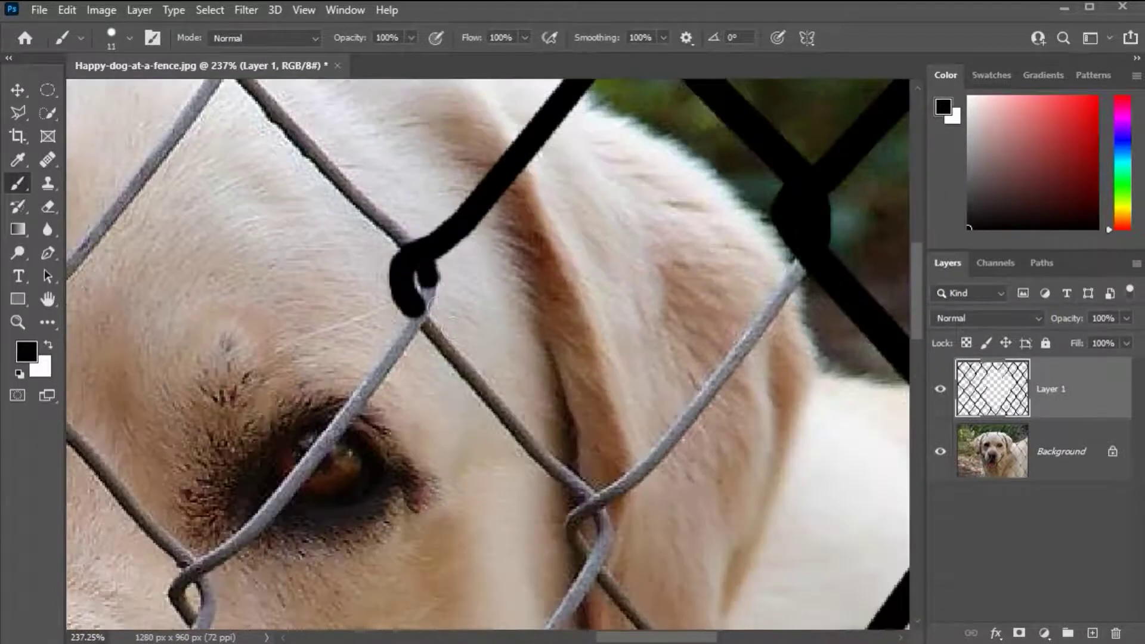
pyautogui.keyDown('shift'); pyautogui.click(414, 328); pyautogui.keyUp('shift')
pyautogui.keyDown('shift'); pyautogui.click(373, 382); pyautogui.keyUp('shift')
pyautogui.scroll(-2, 284, 438)
pyautogui.keyDown('shift'); pyautogui.click(265, 429); pyautogui.keyUp('shift')
pyautogui.keyDown('shift'); pyautogui.click(210, 476); pyautogui.keyUp('shift')
pyautogui.keyDown('shift'); pyautogui.click(186, 491); pyautogui.keyUp('shift')
# - Paint from the nose-bridge knot to the knot at the mouth corner, and along the wires running down from it to the chest and tongue
pyautogui.scroll(-3, 203, 477)
pyautogui.keyDown('shift'); pyautogui.click(298, 441); pyautogui.keyUp('shift')
pyautogui.keyDown('shift'); pyautogui.click(378, 524); pyautogui.keyUp('shift')
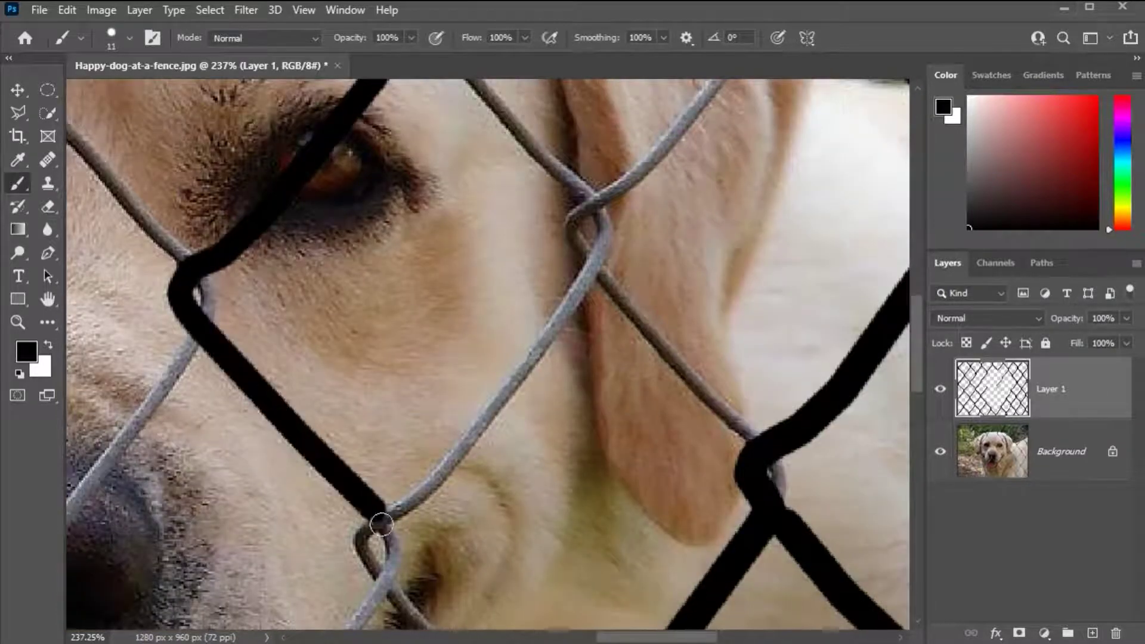
pyautogui.scroll(-1, 363, 454)
pyautogui.scroll(-3, 360, 439)
pyautogui.moveTo(396, 332)
pyautogui.mouseDown()
pyautogui.moveTo(384, 356)
pyautogui.moveTo(409, 346)
pyautogui.moveTo(399, 381)
pyautogui.moveTo(562, 549)
pyautogui.mouseUp()
pyautogui.scroll(-1, 562, 549)
pyautogui.moveTo(388, 287)
pyautogui.mouseDown()
pyautogui.moveTo(334, 385)
pyautogui.moveTo(199, 537)
pyautogui.moveTo(166, 557)
pyautogui.mouseUp()
pyautogui.scroll(-1, 166, 558)
# - Cover the wires and knots around the tongue and throat, including the wire rising from the left-hand mouth knot to the nose
pyautogui.scroll(-4, 462, 413)
pyautogui.moveTo(358, 494)
pyautogui.mouseDown()
pyautogui.moveTo(181, 317)
pyautogui.moveTo(182, 275)
pyautogui.moveTo(165, 270)
pyautogui.moveTo(159, 297)
pyautogui.moveTo(190, 330)
pyautogui.moveTo(175, 331)
pyautogui.moveTo(165, 369)
pyautogui.moveTo(177, 336)
pyautogui.moveTo(114, 404)
pyautogui.mouseUp()
pyautogui.scroll(-3, 154, 488)
pyautogui.scroll(2, 156, 481)
pyautogui.moveTo(271, 341); pyautogui.dragTo(184, 457)
pyautogui.scroll(-3, 422, 428)
pyautogui.scroll(4, 239, 382)
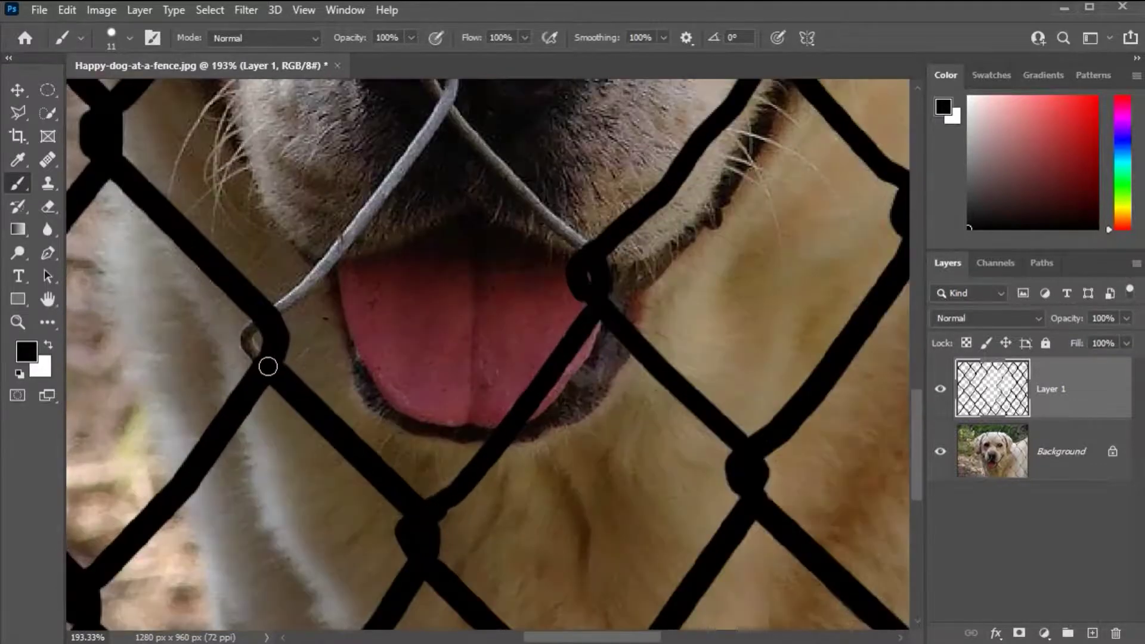
pyautogui.moveTo(263, 361)
pyautogui.mouseDown()
pyautogui.moveTo(294, 314)
pyautogui.moveTo(278, 304)
pyautogui.moveTo(397, 194)
pyautogui.moveTo(454, 104)
pyautogui.mouseUp()
pyautogui.scroll(3, 447, 307)
# - Paint over the wires and knot crossing the muzzle and nose, up to the knots below both eyes
pyautogui.press('z')
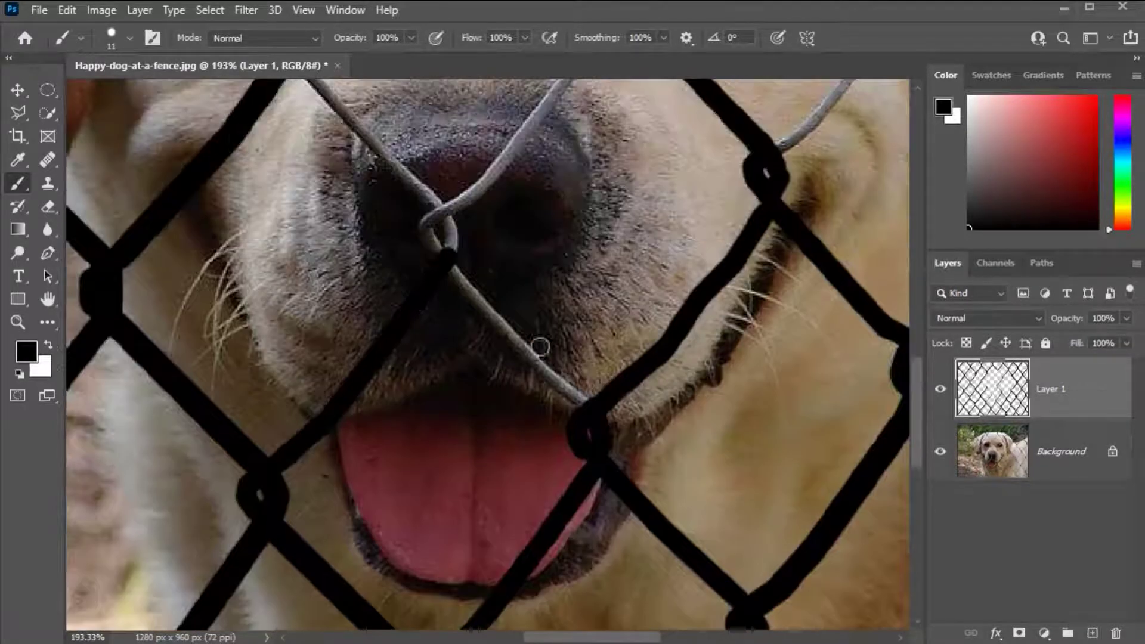
pyautogui.hotkey('ctrl', 'z')
pyautogui.press('b')
pyautogui.moveTo(596, 409)
pyautogui.mouseDown()
pyautogui.moveTo(492, 317)
pyautogui.moveTo(460, 269)
pyautogui.moveTo(462, 241)
pyautogui.moveTo(344, 110)
pyautogui.mouseUp()
pyautogui.moveTo(449, 227); pyautogui.dragTo(437, 256)
pyautogui.scroll(4, 401, 297)
pyautogui.moveTo(343, 325)
pyautogui.mouseDown()
pyautogui.moveTo(280, 237)
pyautogui.moveTo(285, 200)
pyautogui.mouseUp()
pyautogui.moveTo(452, 405)
pyautogui.mouseDown()
pyautogui.moveTo(536, 322)
pyautogui.moveTo(626, 185)
pyautogui.moveTo(623, 161)
pyautogui.mouseUp()
# - Cover the remaining wires and knots between the dog's eyes and across its forehead
pyautogui.scroll(5, 621, 372)
pyautogui.moveTo(621, 372)
pyautogui.mouseDown()
pyautogui.moveTo(491, 256)
pyautogui.moveTo(465, 210)
pyautogui.moveTo(484, 205)
pyautogui.moveTo(486, 232)
pyautogui.moveTo(379, 356)
pyautogui.mouseUp()
pyautogui.moveTo(349, 407); pyautogui.dragTo(302, 447)
pyautogui.scroll(4, 422, 311)
pyautogui.moveTo(421, 312)
pyautogui.mouseDown()
pyautogui.moveTo(346, 281)
pyautogui.moveTo(310, 238)
pyautogui.mouseUp()
pyautogui.moveTo(472, 384)
pyautogui.mouseDown()
pyautogui.moveTo(644, 185)
pyautogui.moveTo(639, 154)
pyautogui.moveTo(745, 293)
pyautogui.mouseUp()
pyautogui.moveTo(807, 342)
pyautogui.mouseDown()
pyautogui.moveTo(726, 281)
pyautogui.moveTo(649, 198)
pyautogui.mouseUp()
pyautogui.scroll(-5, 501, 256)
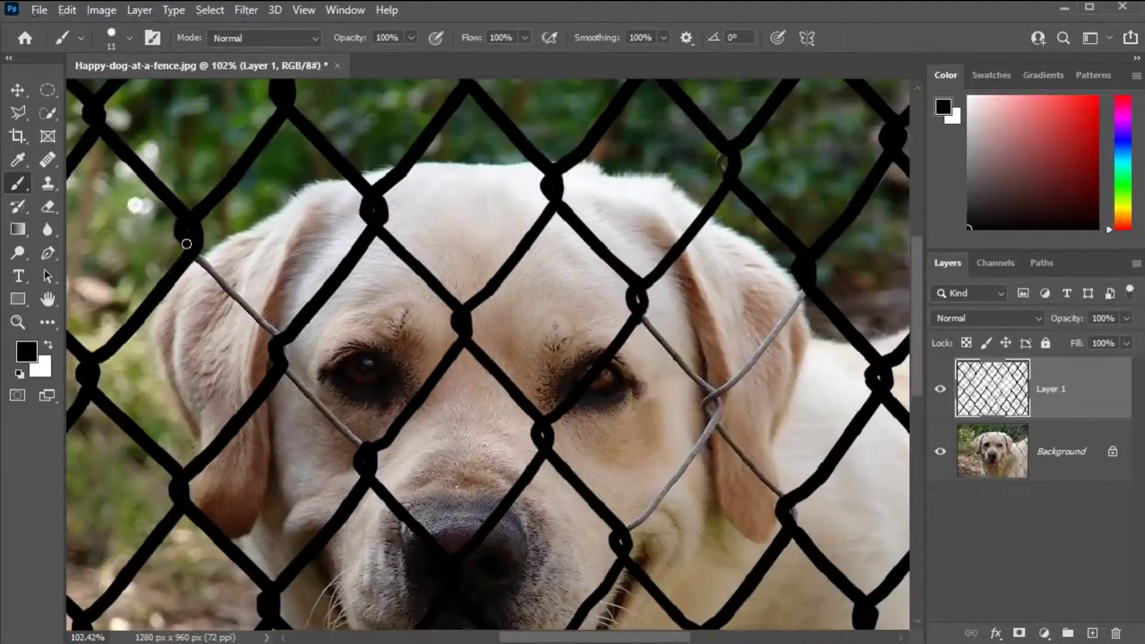
# - Paint the wire crossing the dog's left-hand ear down to the knot below its left-hand eye
pyautogui.scroll(2, 185, 243)
pyautogui.keyDown('shift'); pyautogui.click(209, 258); pyautogui.keyUp('shift')
pyautogui.hotkey('ctrl', 'z')
pyautogui.moveTo(210, 261)
pyautogui.mouseDown()
pyautogui.moveTo(307, 354)
pyautogui.moveTo(335, 415)
pyautogui.moveTo(436, 518)
pyautogui.mouseUp()
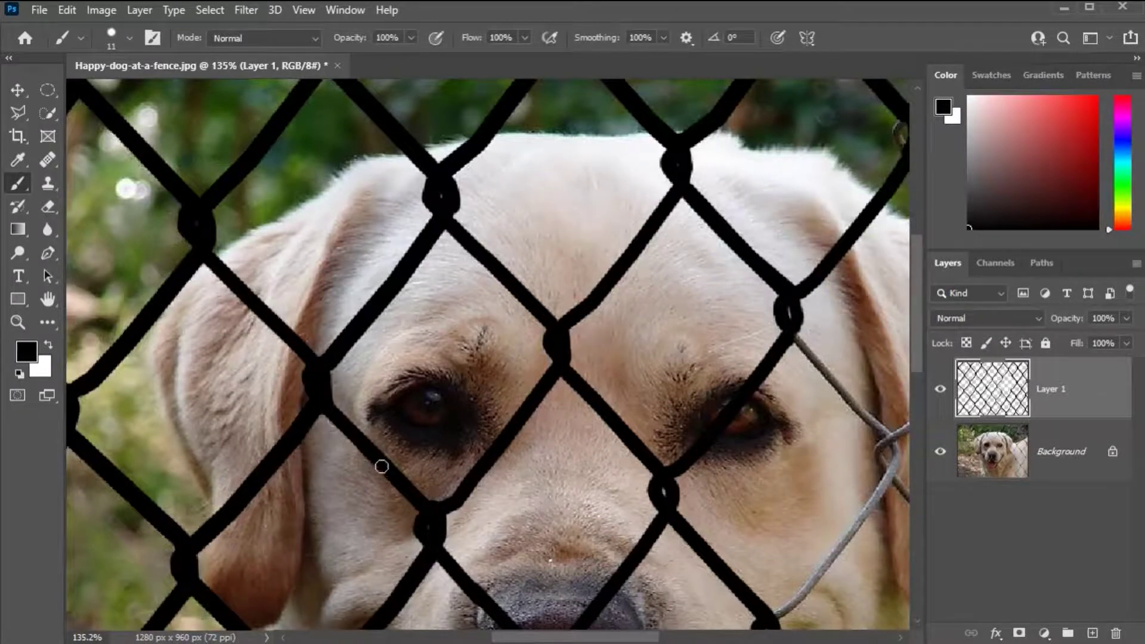
pyautogui.moveTo(396, 478); pyautogui.dragTo(327, 417)
# - Cover the last unpainted wires and the knot across the dog's right-hand ear and cheek
pyautogui.scroll(-5, 480, 411)
pyautogui.scroll(5, 653, 453)
pyautogui.moveTo(412, 216)
pyautogui.mouseDown()
pyautogui.moveTo(501, 319)
pyautogui.moveTo(526, 369)
pyautogui.moveTo(417, 504)
pyautogui.moveTo(391, 520)
pyautogui.mouseUp()
pyautogui.moveTo(644, 188)
pyautogui.mouseDown()
pyautogui.moveTo(595, 271)
pyautogui.moveTo(511, 342)
pyautogui.moveTo(534, 387)
pyautogui.mouseUp()
pyautogui.keyDown('shift'); pyautogui.click(626, 486); pyautogui.keyUp('shift')
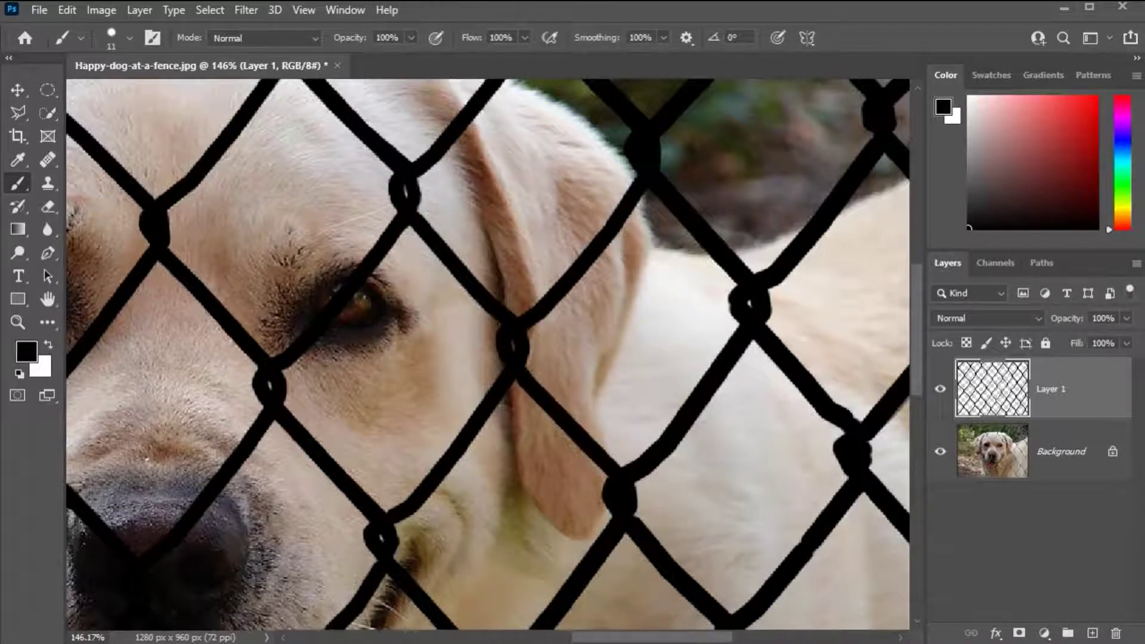
# - Load the painted fence pixels of Layer 1 as a selection
pyautogui.scroll(-2, 521, 314)
pyautogui.scroll(-2, 540, 312)
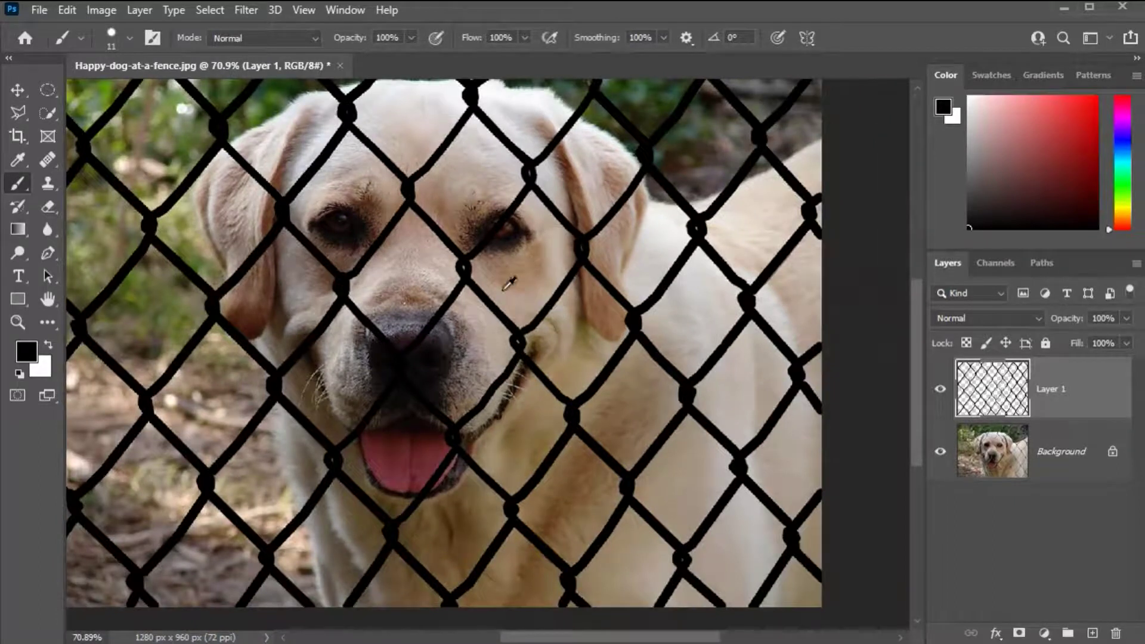
pyautogui.scroll(2, 509, 284)
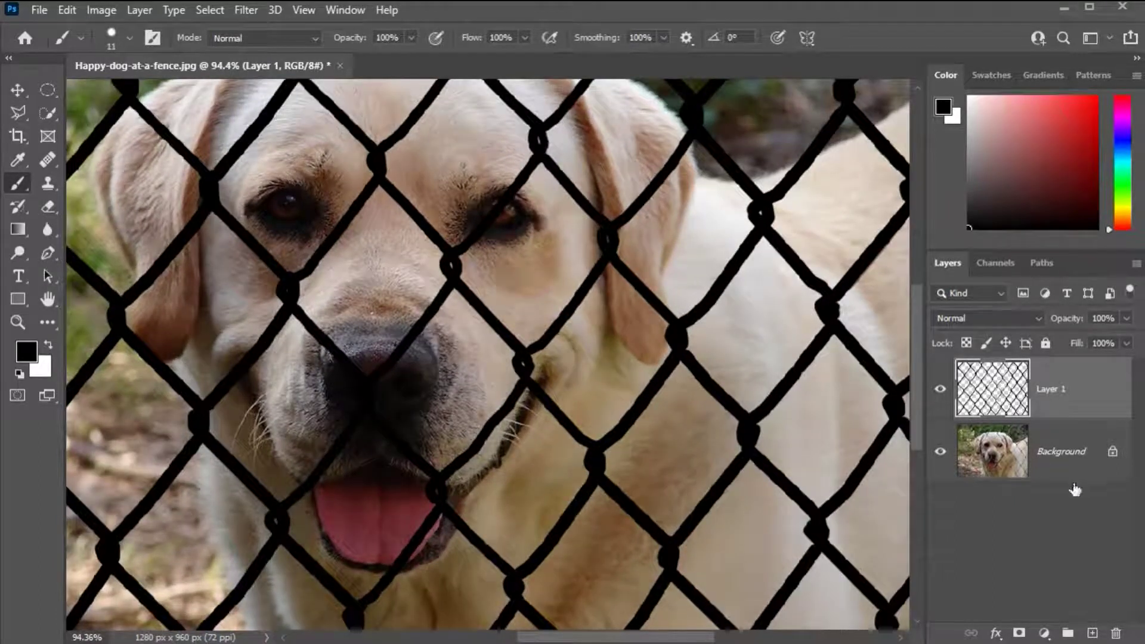
pyautogui.keyDown('ctrl'); pyautogui.click(995, 406); pyautogui.keyUp('ctrl')
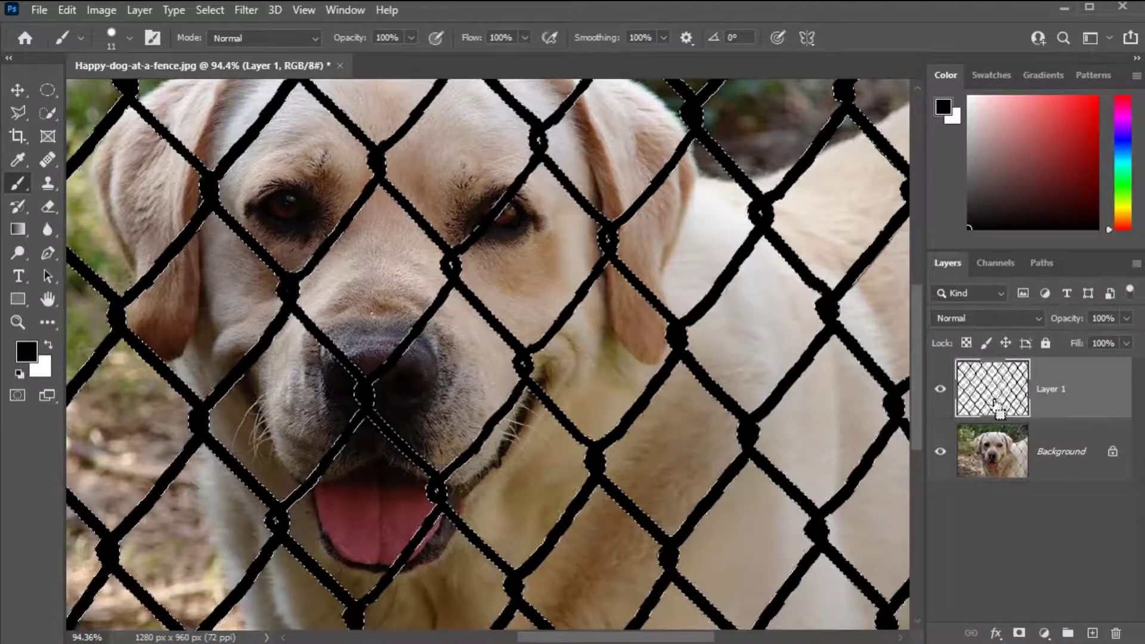
pyautogui.hotkey('ctrl', 'd')
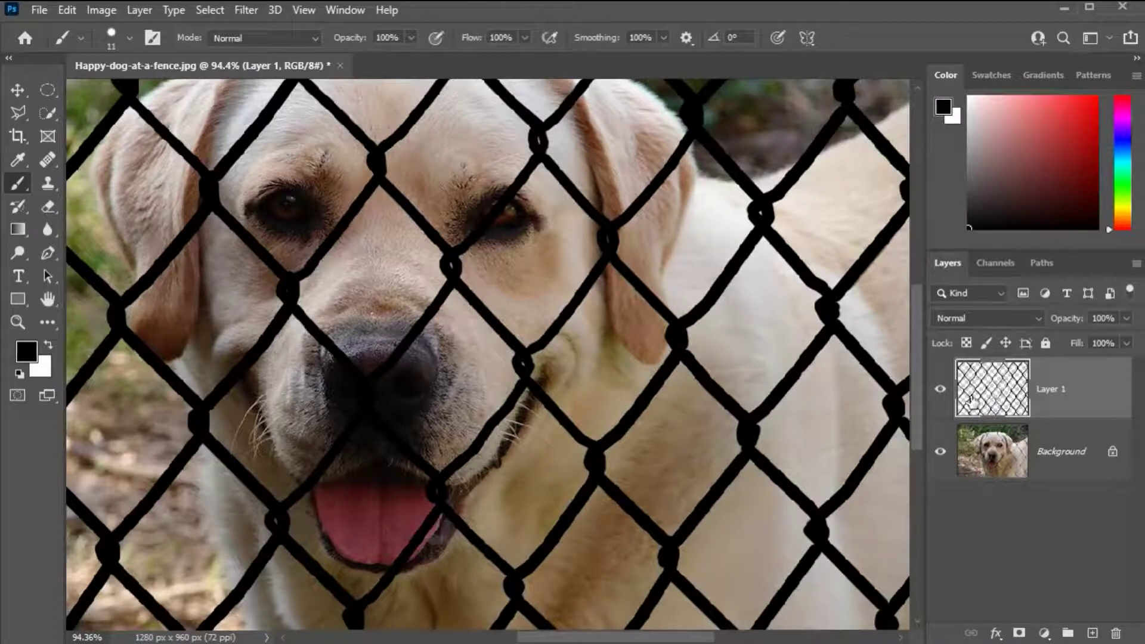
pyautogui.rightClick(973, 401)
pyautogui.click(1057, 86)
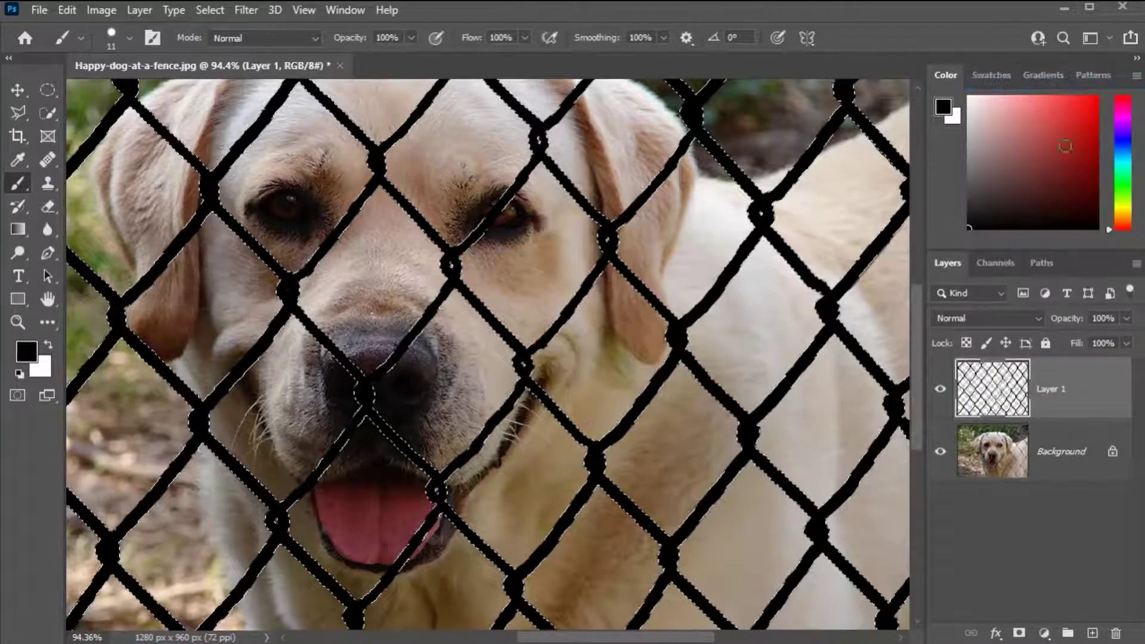
# - Hide Layer 1, and undo a trial deletion of that layer
pyautogui.click(942, 390)
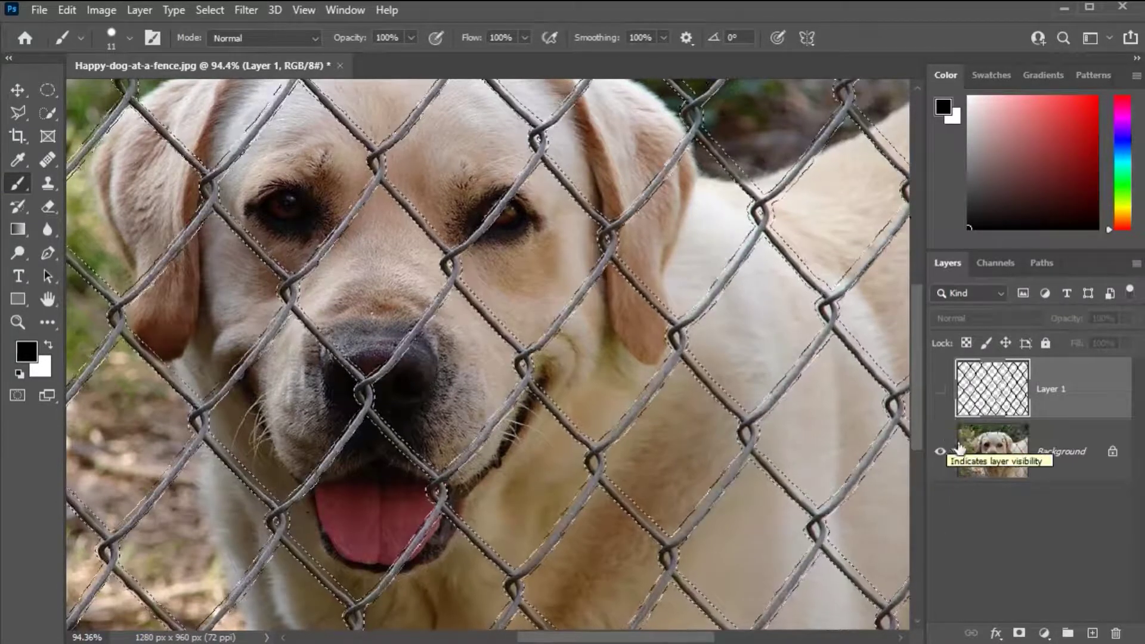
pyautogui.moveTo(1012, 420); pyautogui.dragTo(1116, 633)
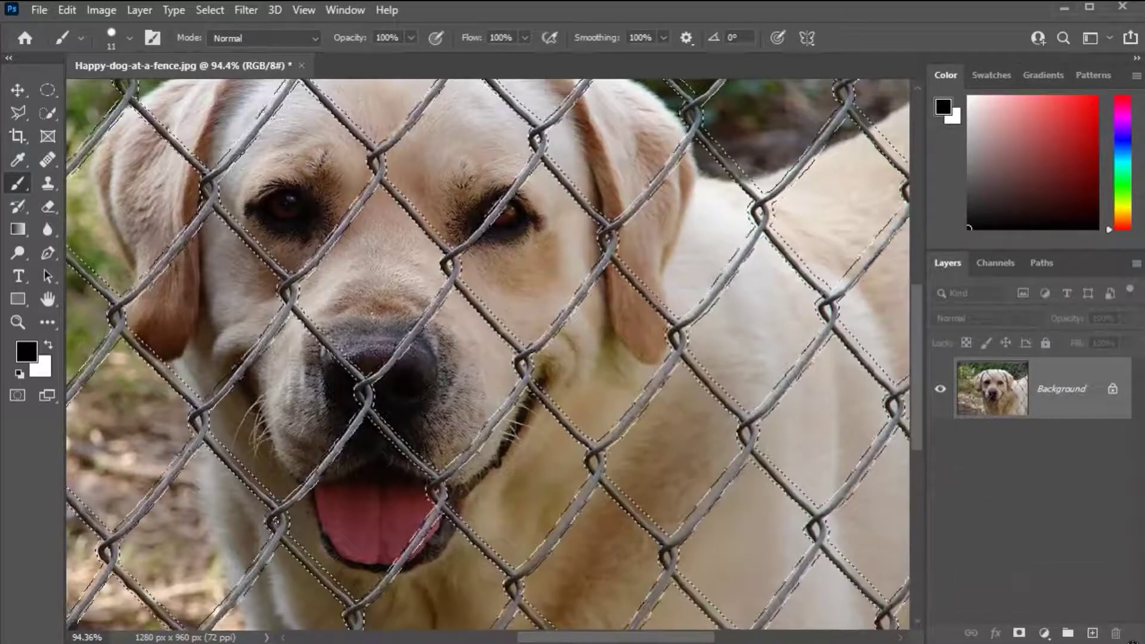
pyautogui.hotkey('ctrl', 'z')
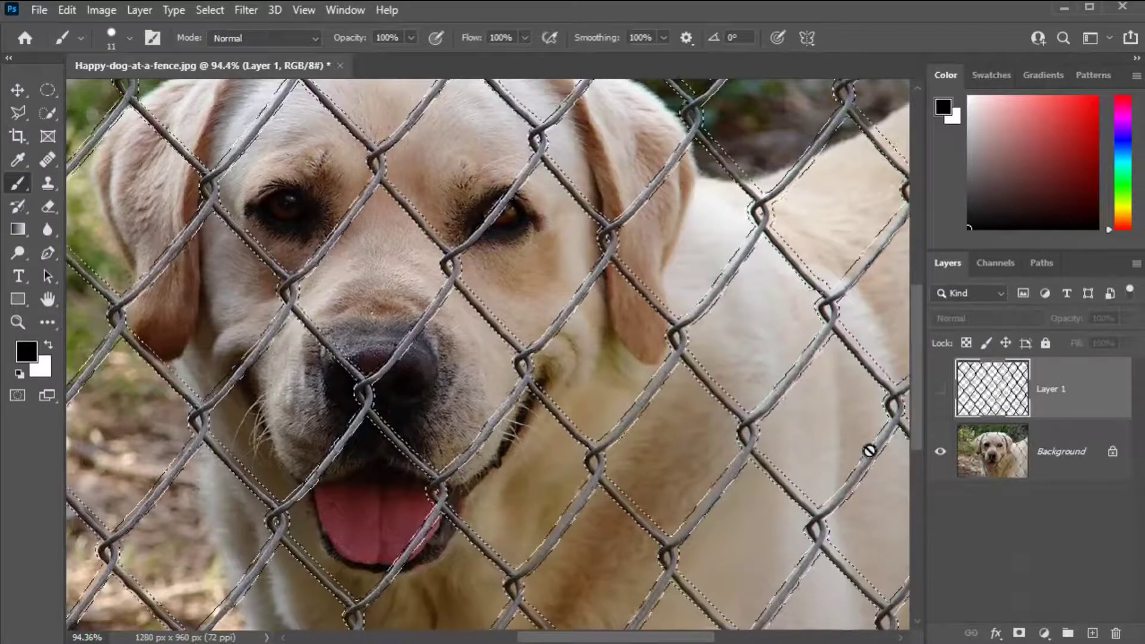
# - Make the Background layer active and open Content-Aware Fill for the fence selection
pyautogui.click(71, 12)
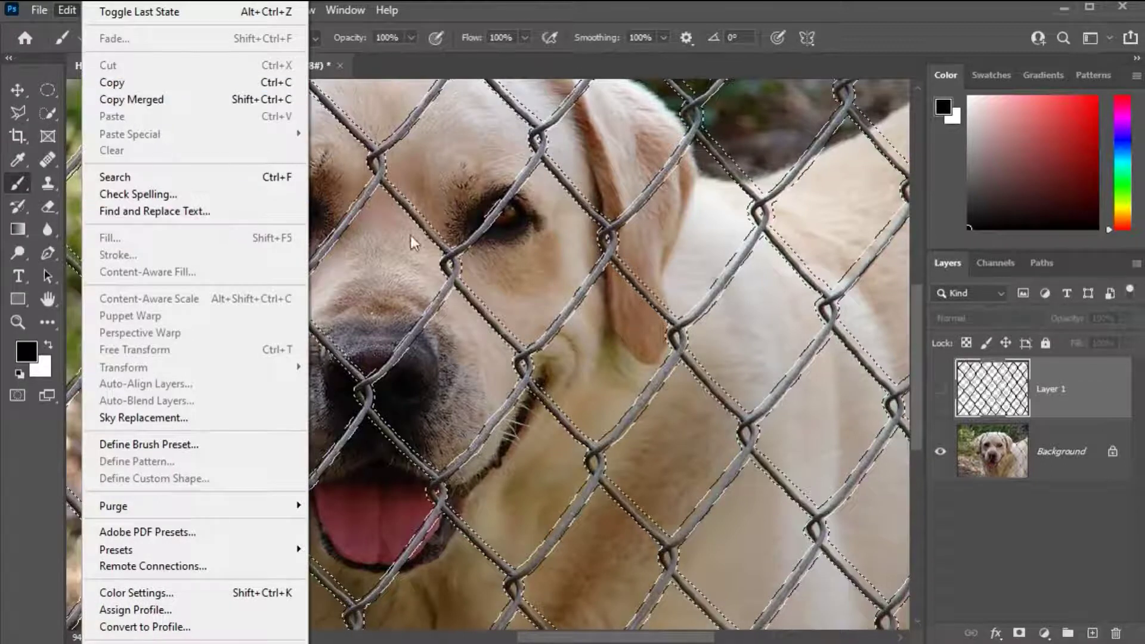
pyautogui.click(1011, 457)
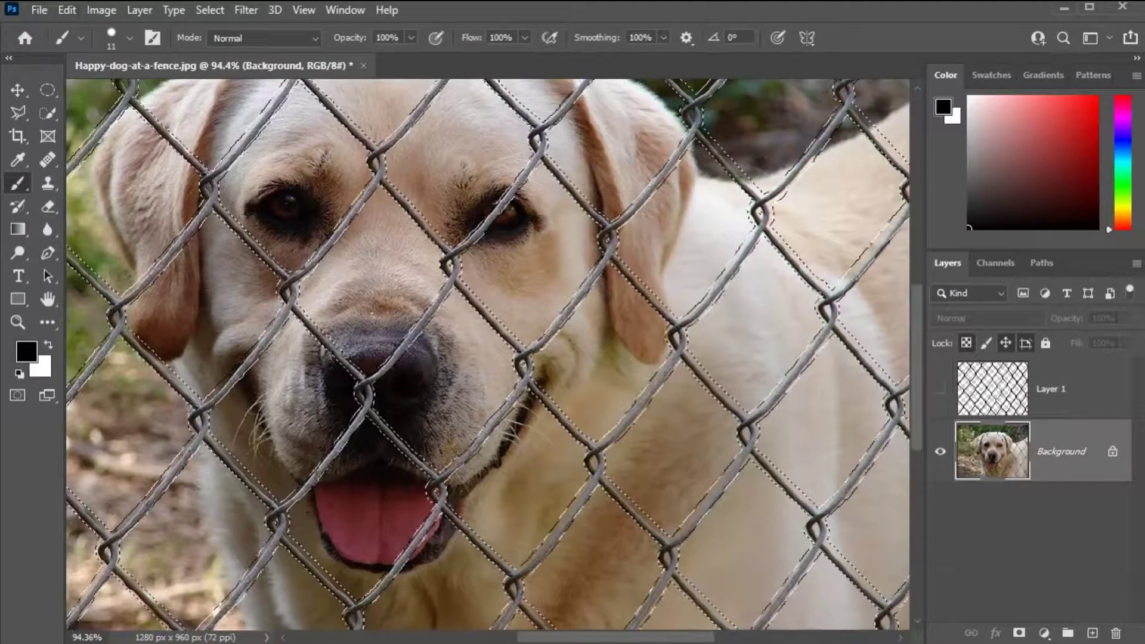
pyautogui.click(62, 10)
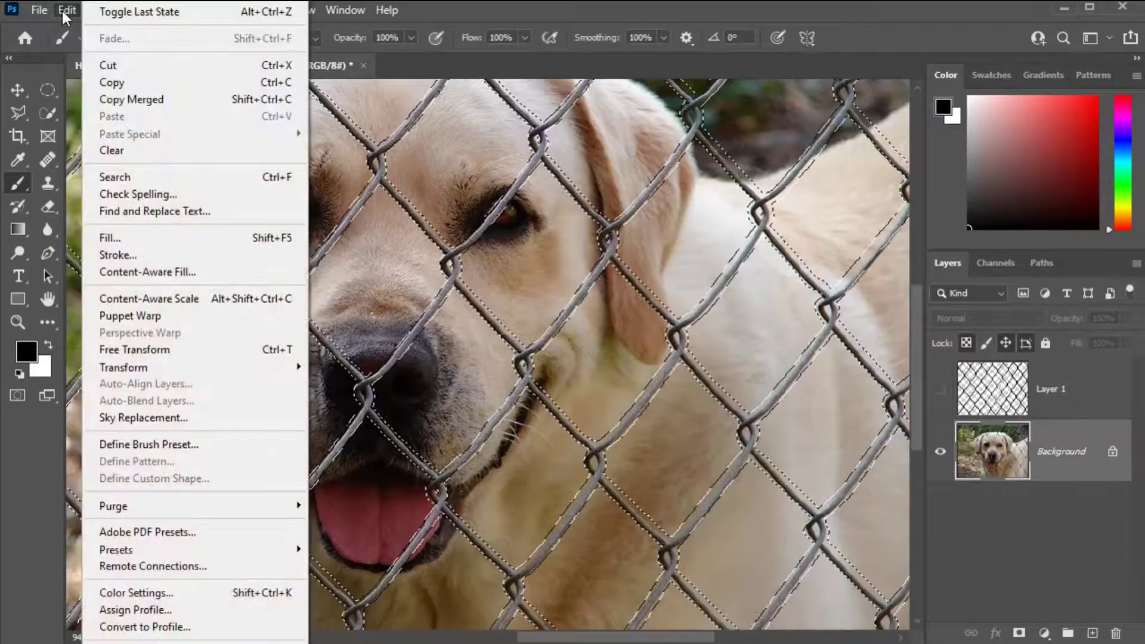
pyautogui.click(202, 273)
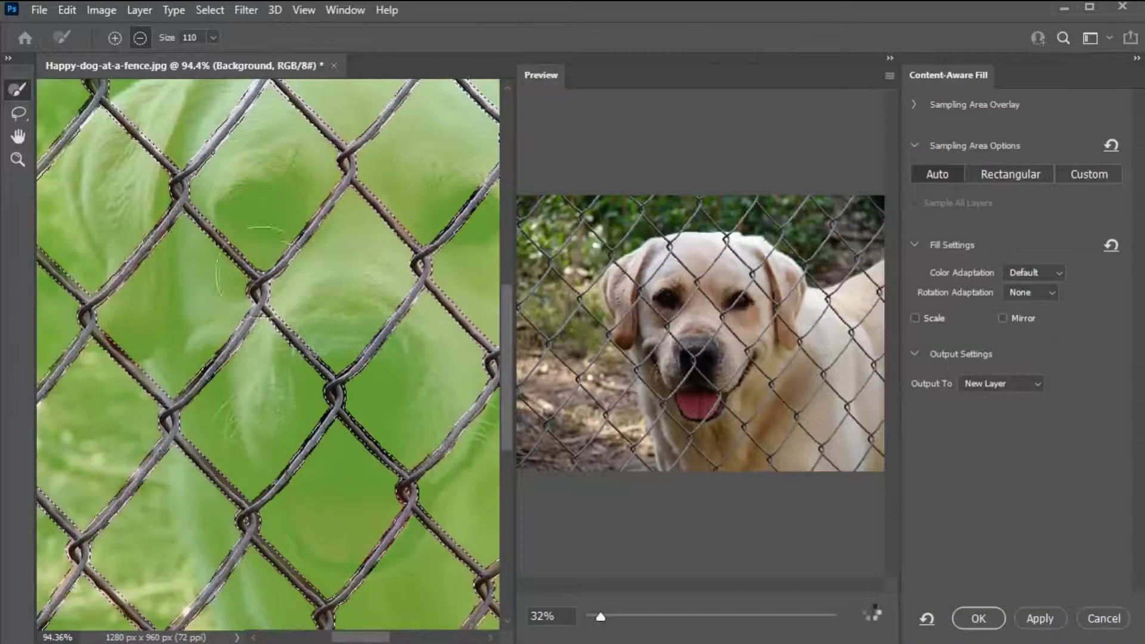
pyautogui.click(71, 13)
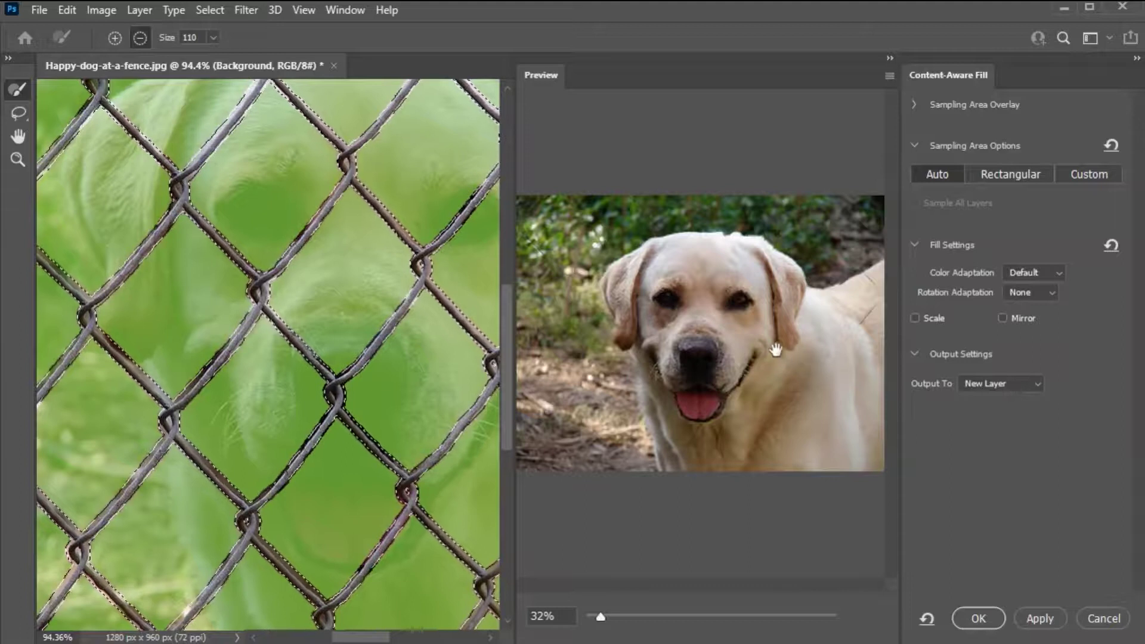
# - Output the content-aware fill to a New Layer and apply it
pyautogui.click(1010, 388)
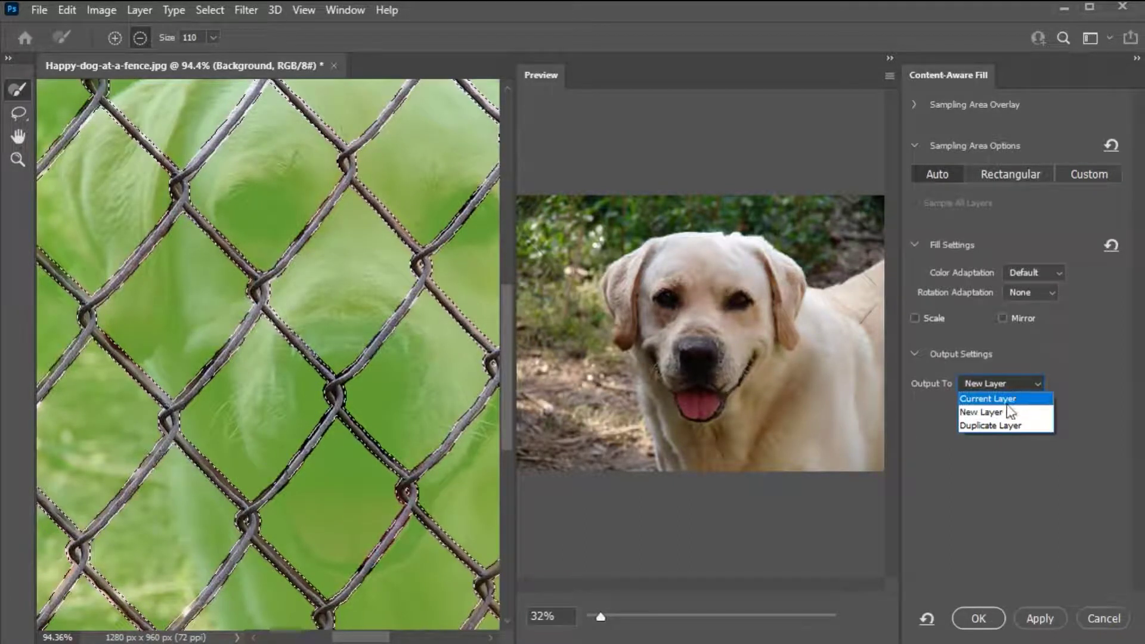
pyautogui.click(1005, 411)
pyautogui.click(1012, 384)
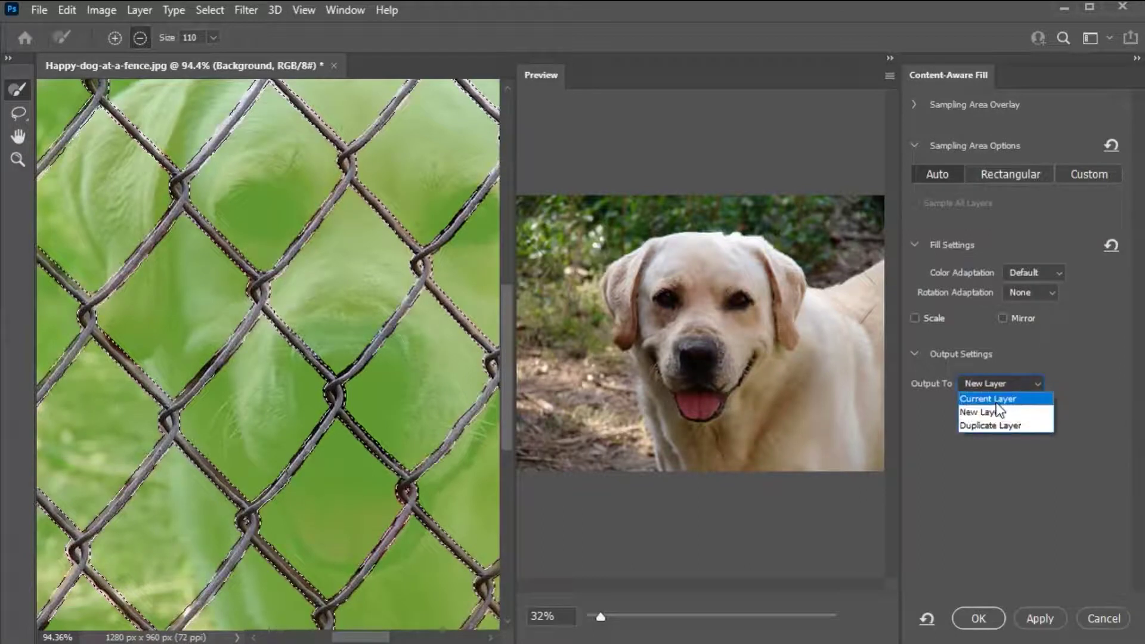
pyautogui.click(993, 410)
pyautogui.click(1003, 383)
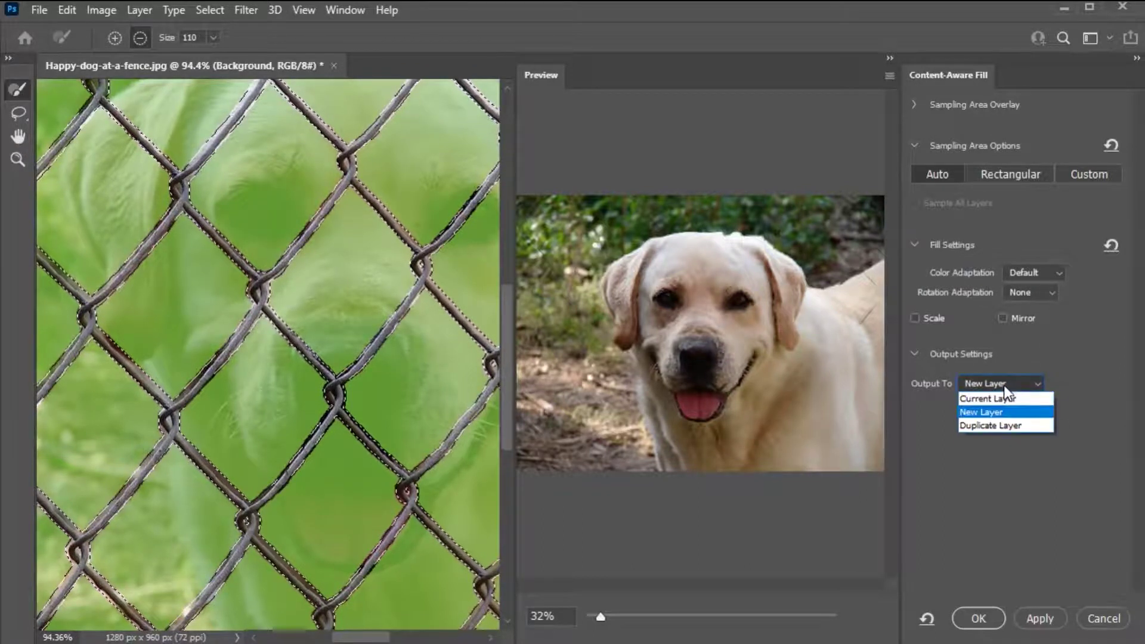
pyautogui.click(1004, 386)
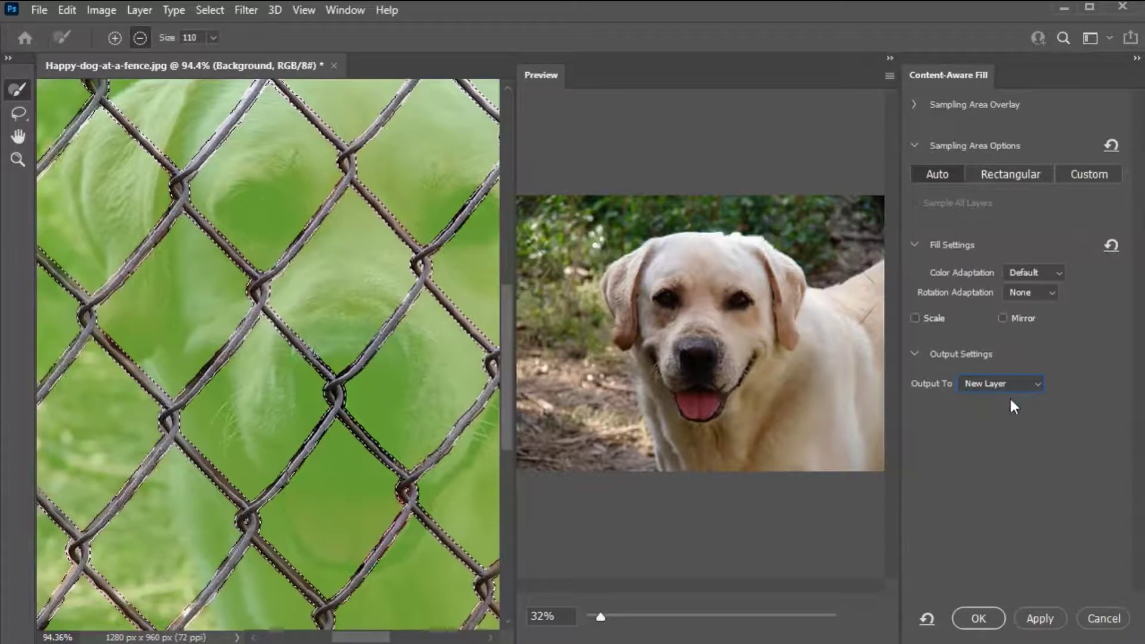
pyautogui.click(977, 620)
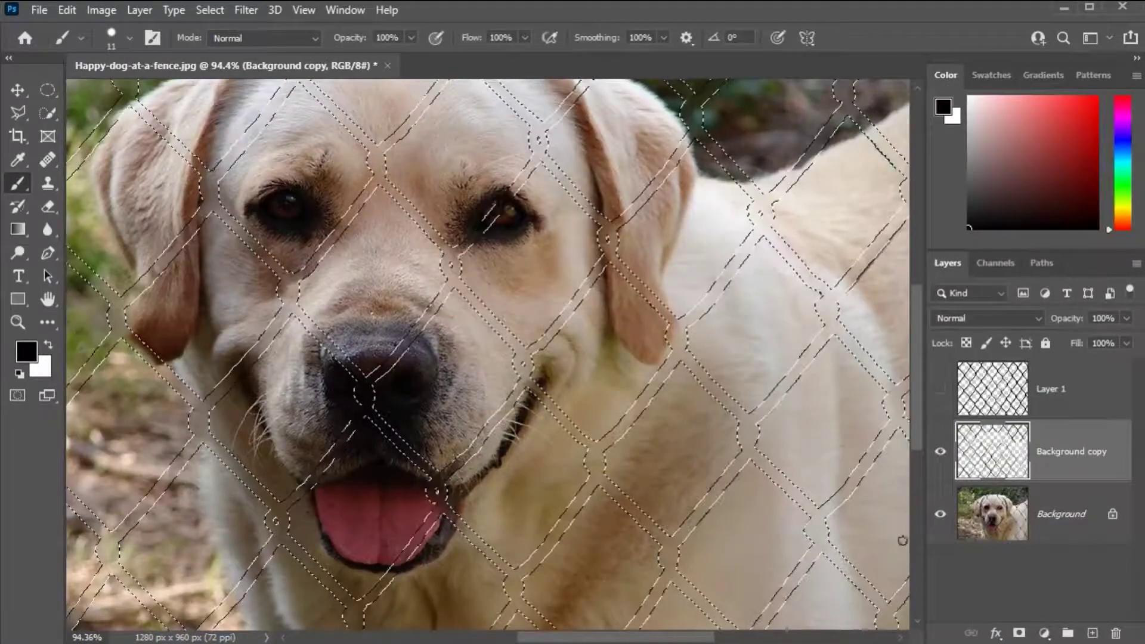
# - View the fill layer without the Background, restore the Background, and examine the dog's face and body for leftover fence traces
pyautogui.click(942, 515)
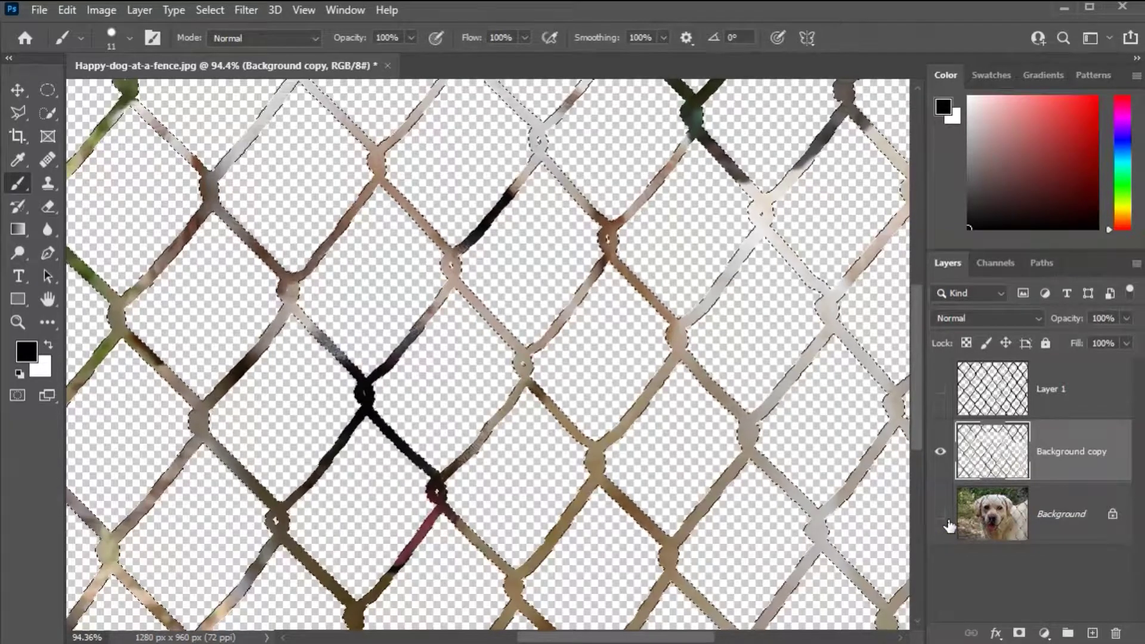
pyautogui.click(940, 514)
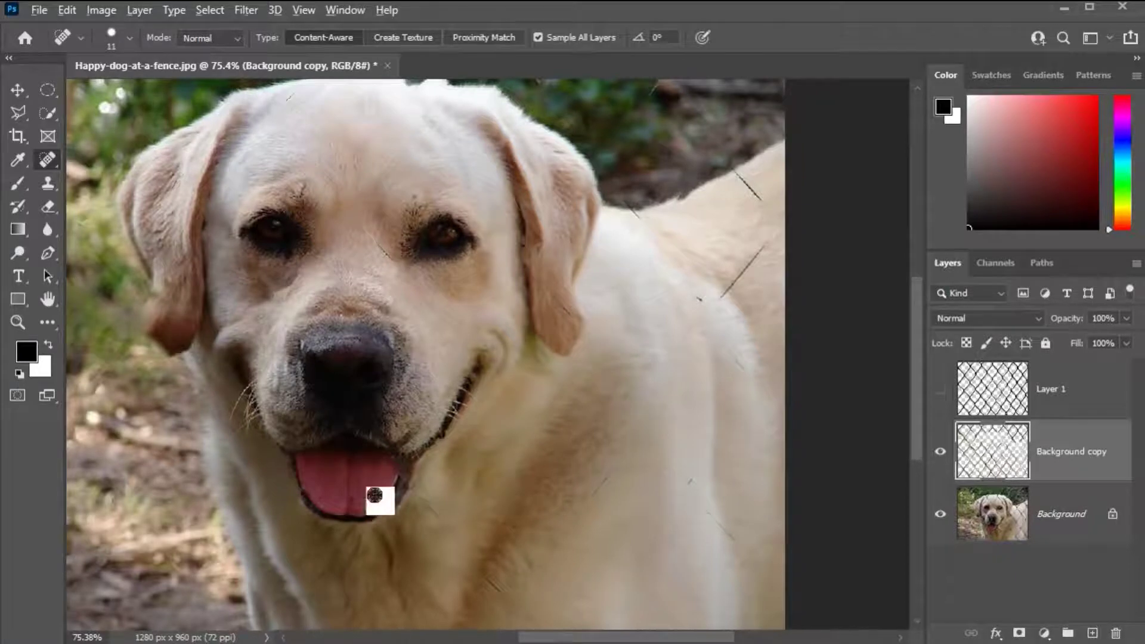
pyautogui.scroll(4, 378, 490)
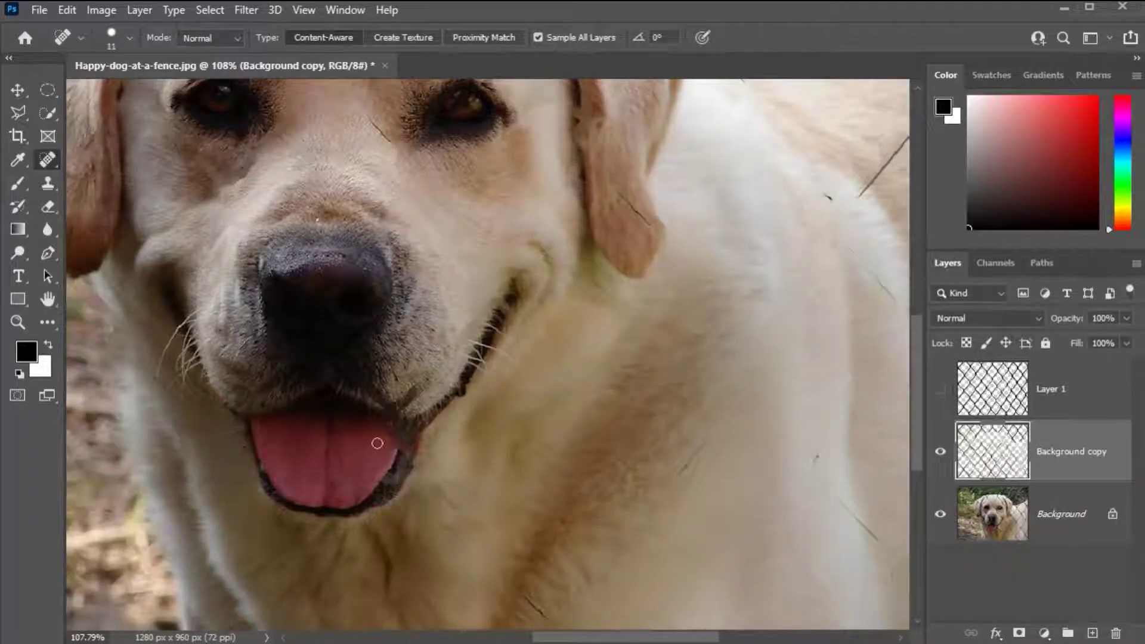
pyautogui.scroll(4, 482, 120)
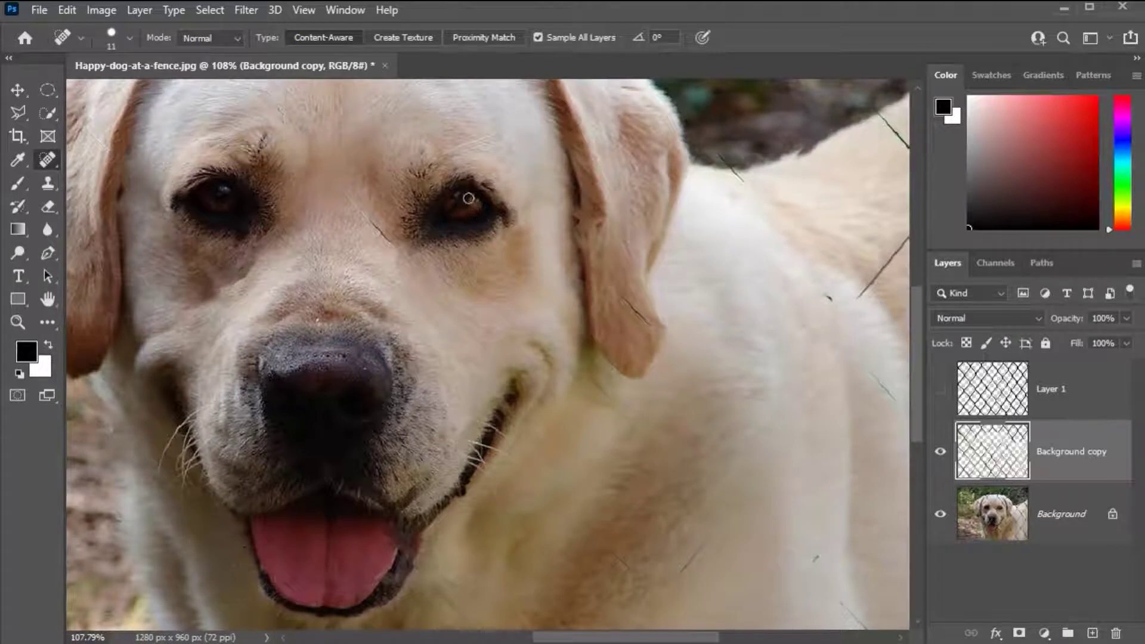
pyautogui.scroll(2, 506, 312)
pyautogui.scroll(-4, 332, 263)
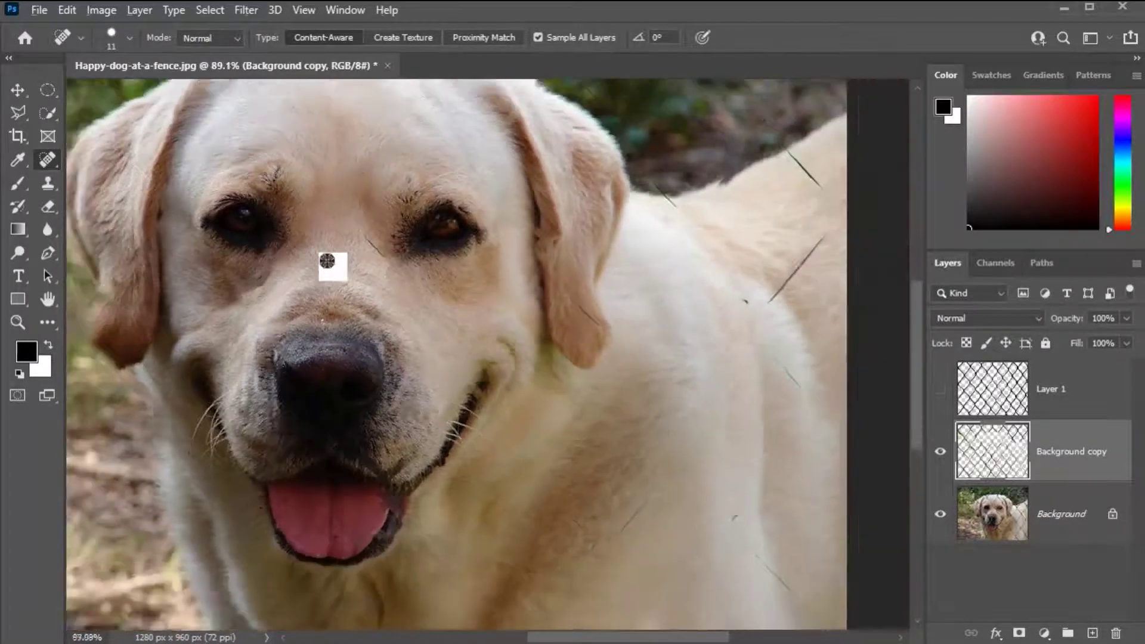
pyautogui.scroll(2, 680, 246)
pyautogui.scroll(3, 679, 299)
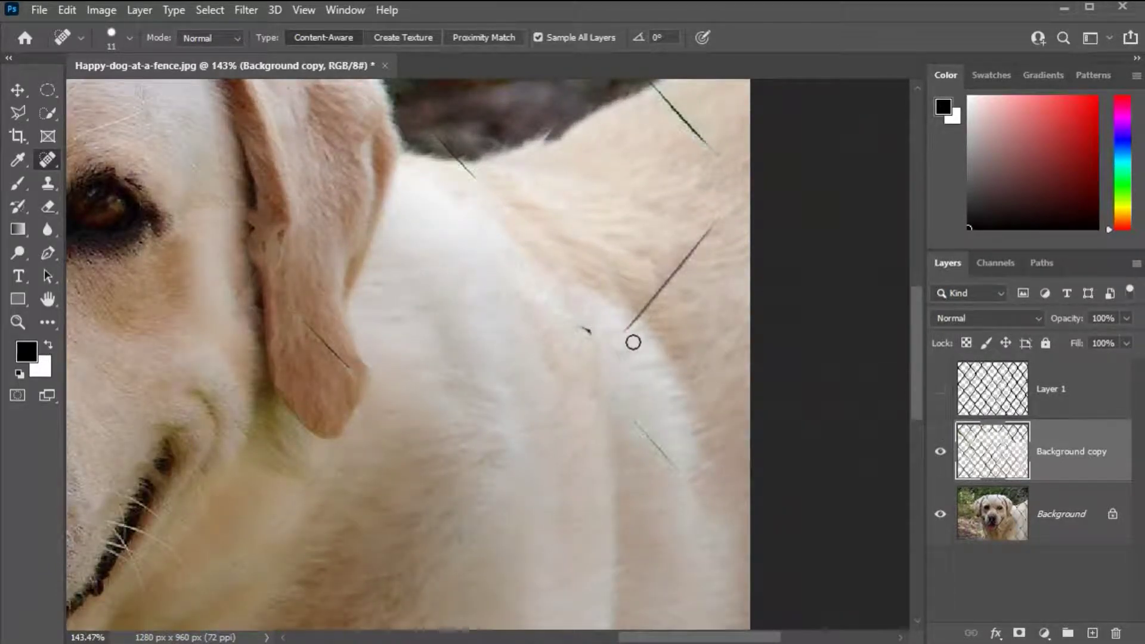
pyautogui.scroll(-2, 662, 338)
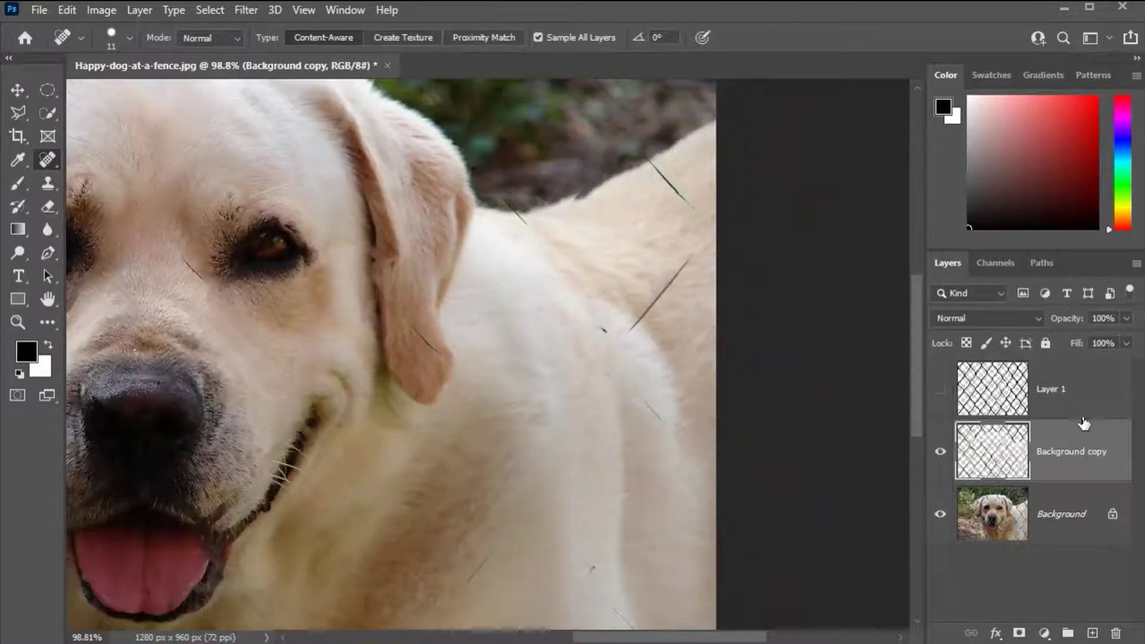
# - Delete the hidden painted-fence layer and add a new empty layer above the fill layer for spot healing
pyautogui.moveTo(1075, 395); pyautogui.dragTo(1115, 634)
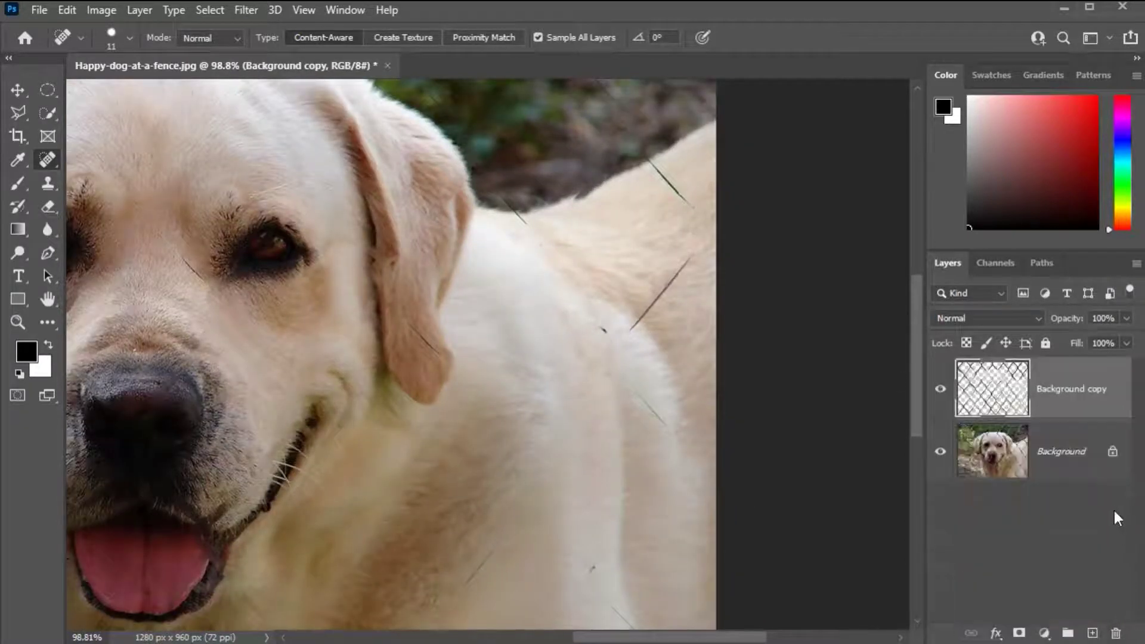
pyautogui.click(1095, 635)
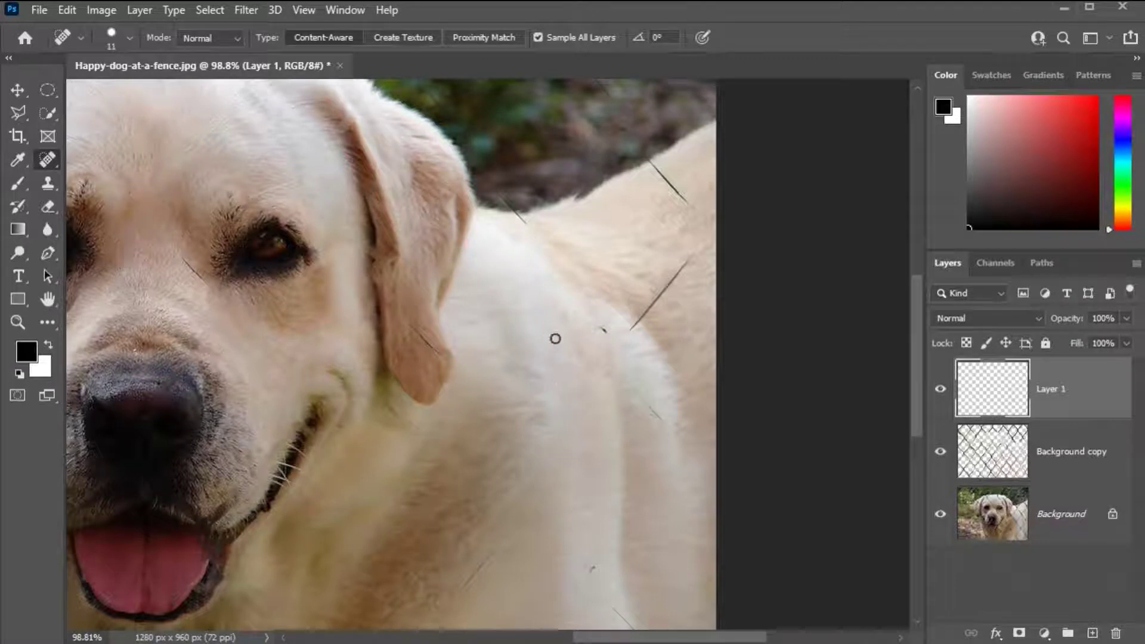
pyautogui.rightClick(50, 161)
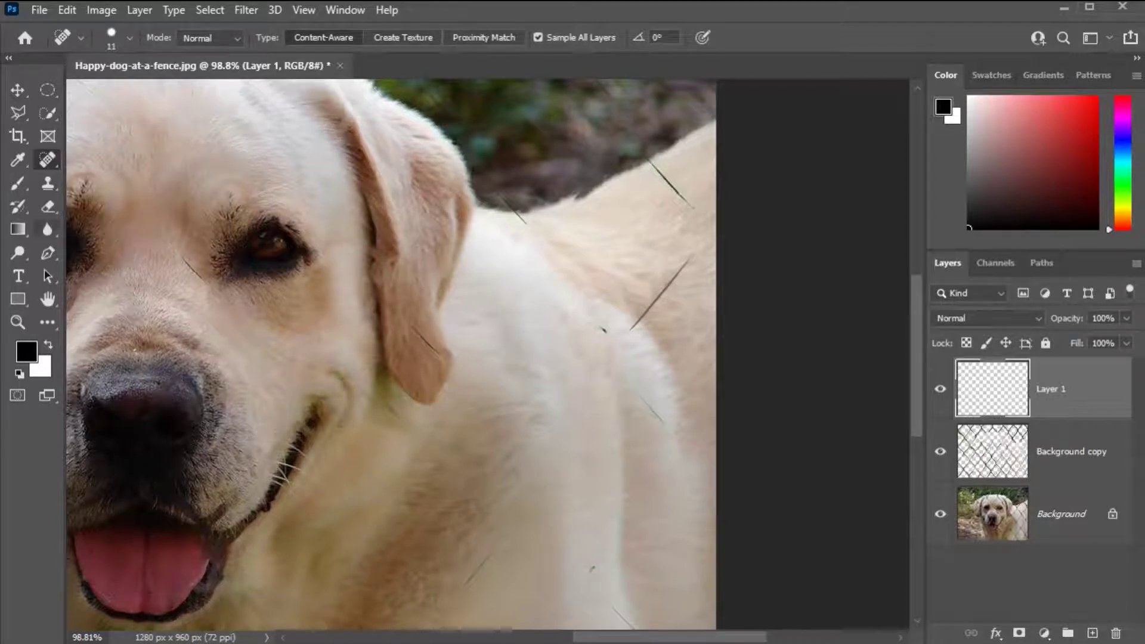
# - Remove the dark fence remnants on the dog's shoulder and flank with the Spot Healing Brush on Layer 1
pyautogui.rightClick(45, 163)
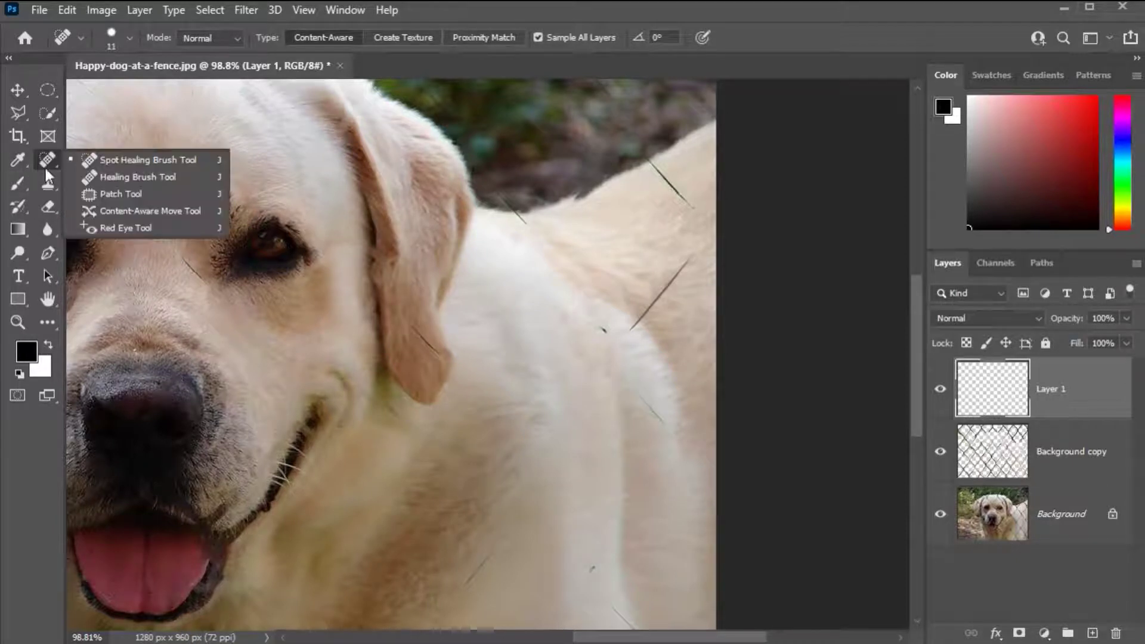
pyautogui.click(112, 162)
pyautogui.scroll(3, 641, 353)
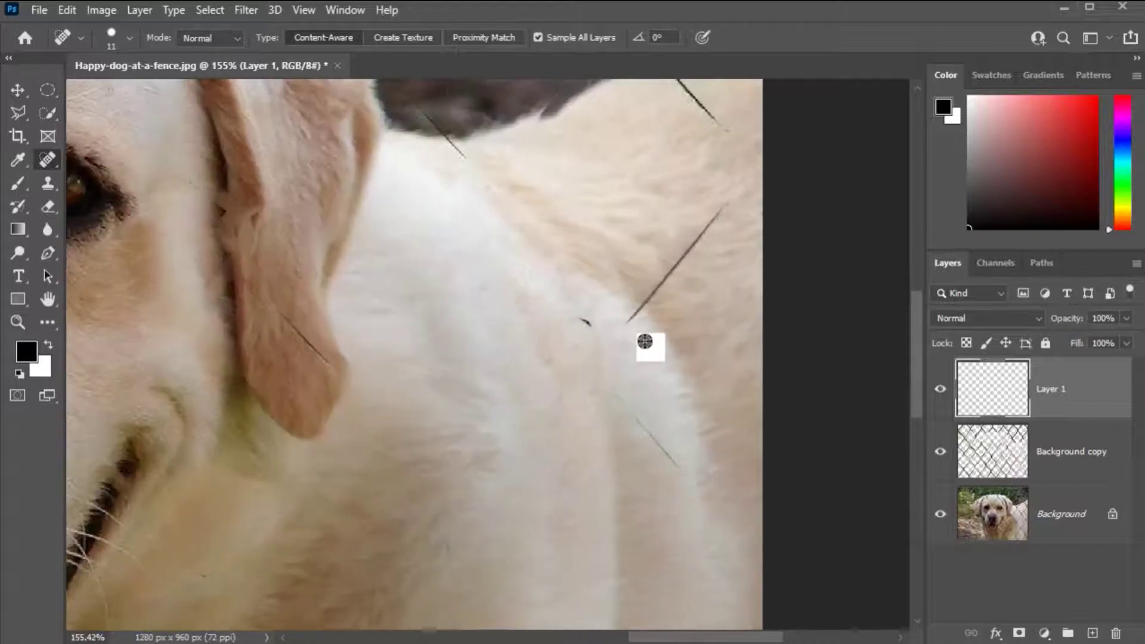
pyautogui.rightClick(45, 164)
pyautogui.click(89, 157)
pyautogui.scroll(1, 608, 356)
pyautogui.moveTo(605, 353); pyautogui.dragTo(518, 277)
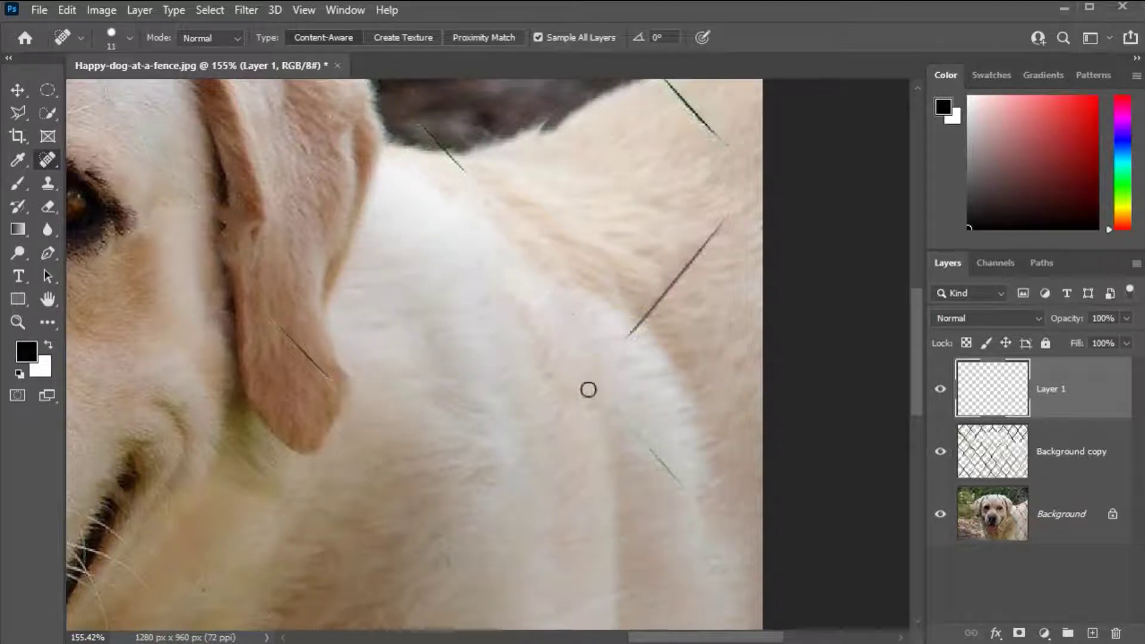
pyautogui.moveTo(733, 231); pyautogui.dragTo(631, 345)
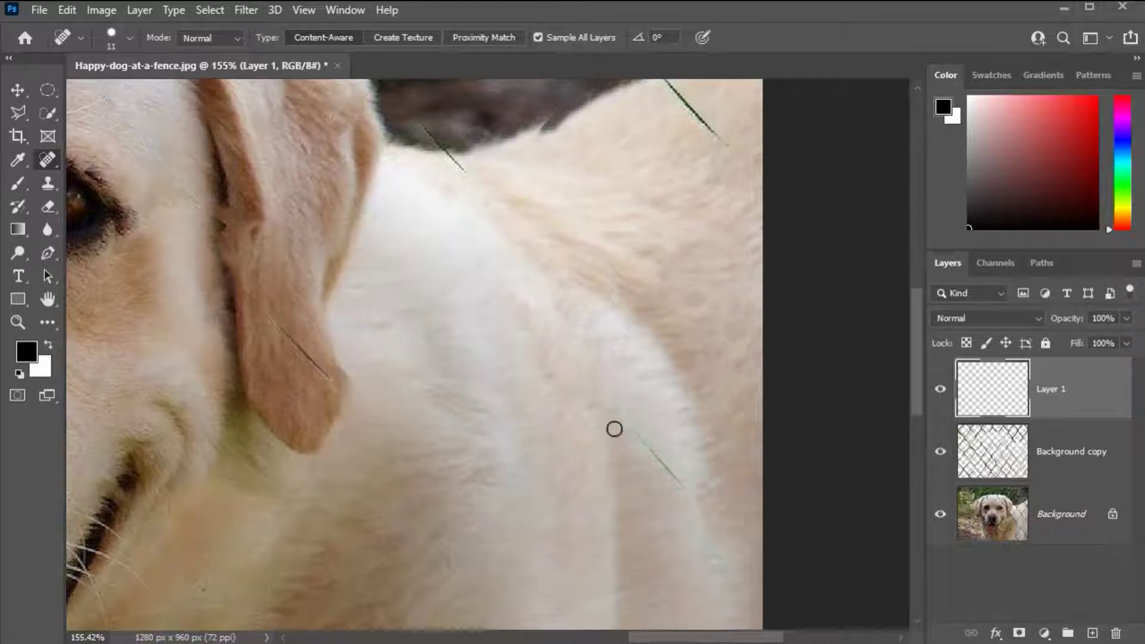
pyautogui.moveTo(630, 428); pyautogui.dragTo(698, 509)
# - Spot-heal the fence fragments crossing the edge of the dog's back, beside the ear and near the photo's edge
pyautogui.scroll(4, 642, 215)
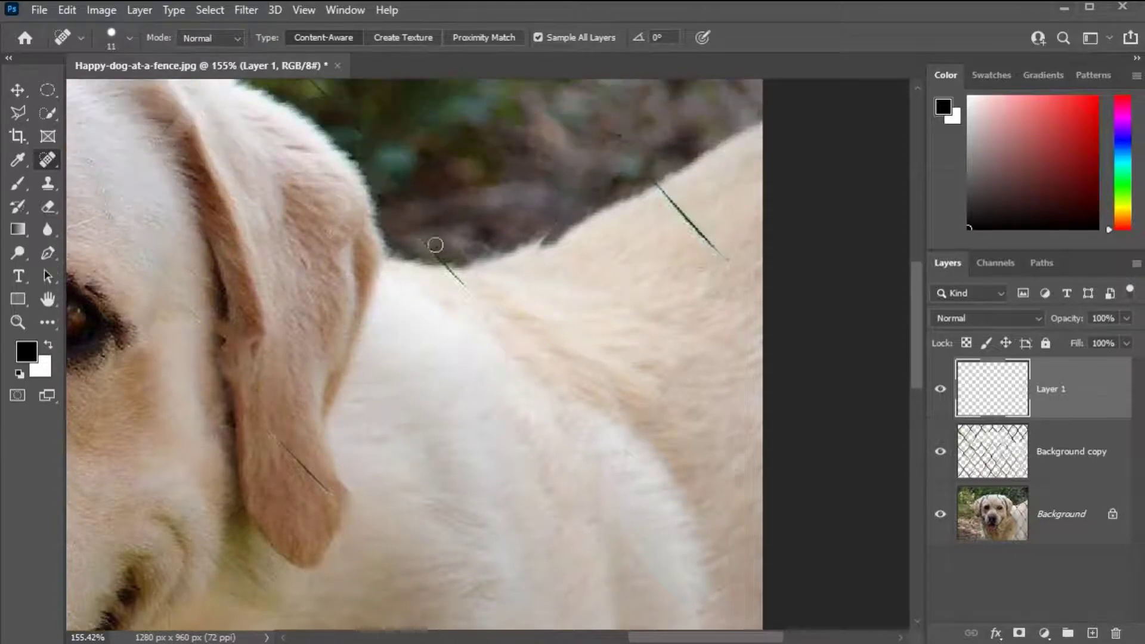
pyautogui.moveTo(411, 229); pyautogui.dragTo(473, 297)
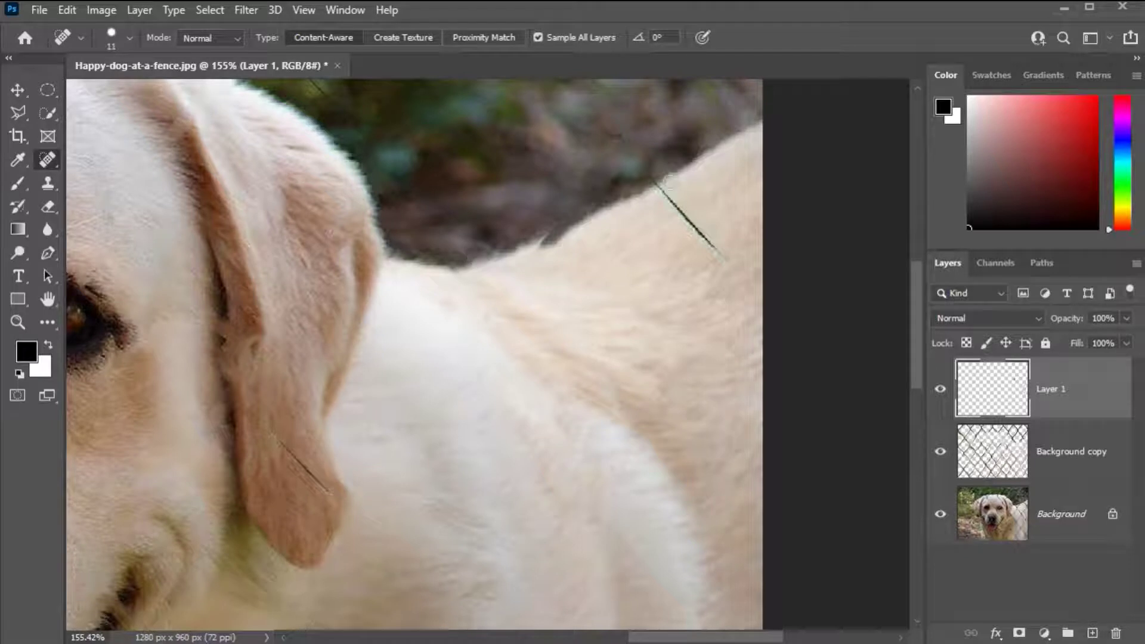
pyautogui.moveTo(651, 178); pyautogui.dragTo(728, 264)
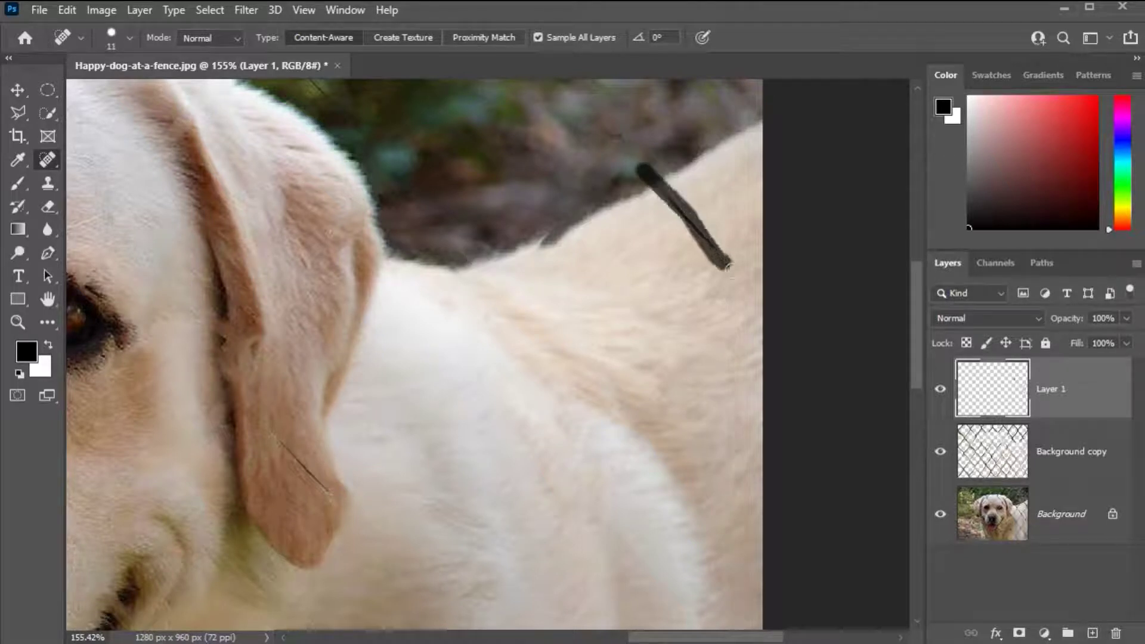
pyautogui.moveTo(565, 227); pyautogui.dragTo(463, 258)
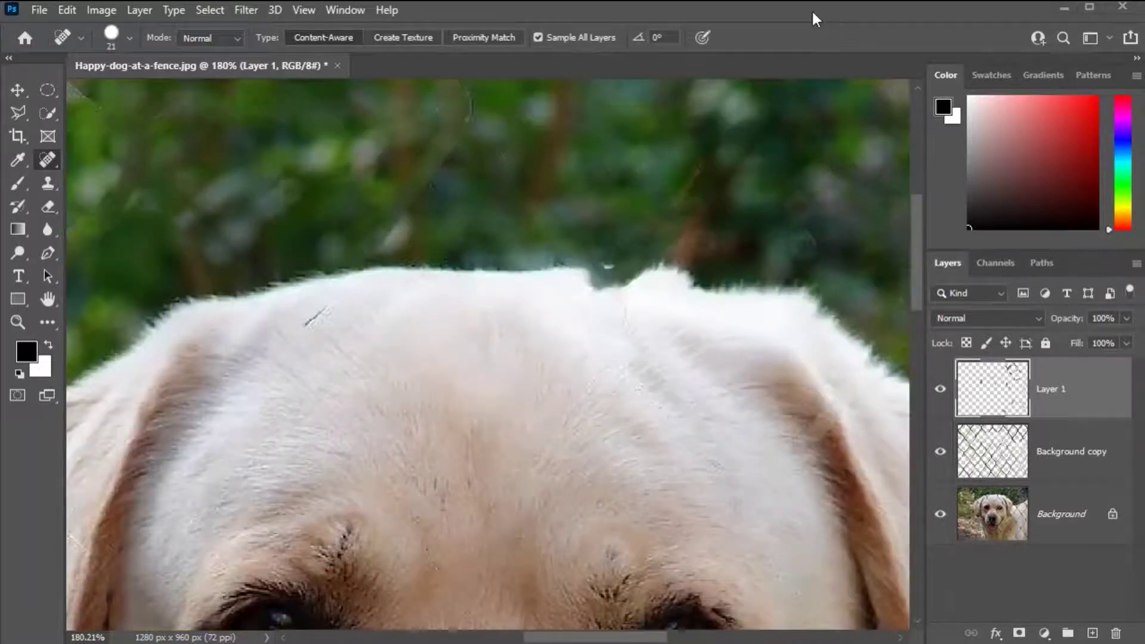
# - Spot-heal the dark line on the dog's forehead and the notch in the fur along the top of its head, using brush size 21
pyautogui.scroll(1, 568, 332)
pyautogui.scroll(3, 572, 332)
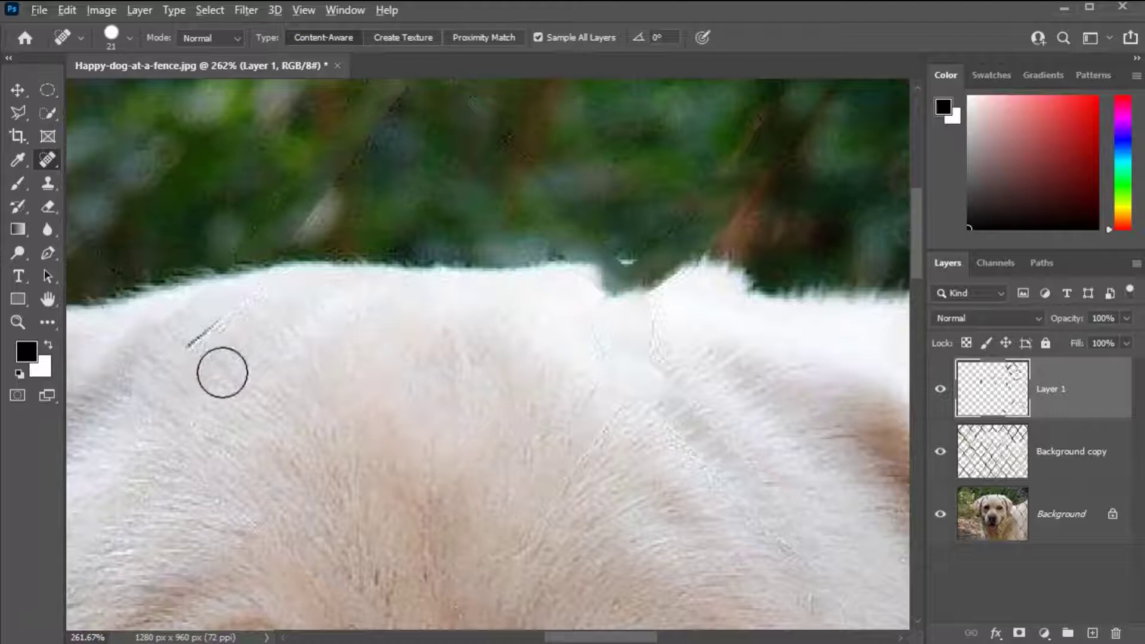
pyautogui.moveTo(190, 343); pyautogui.dragTo(221, 319)
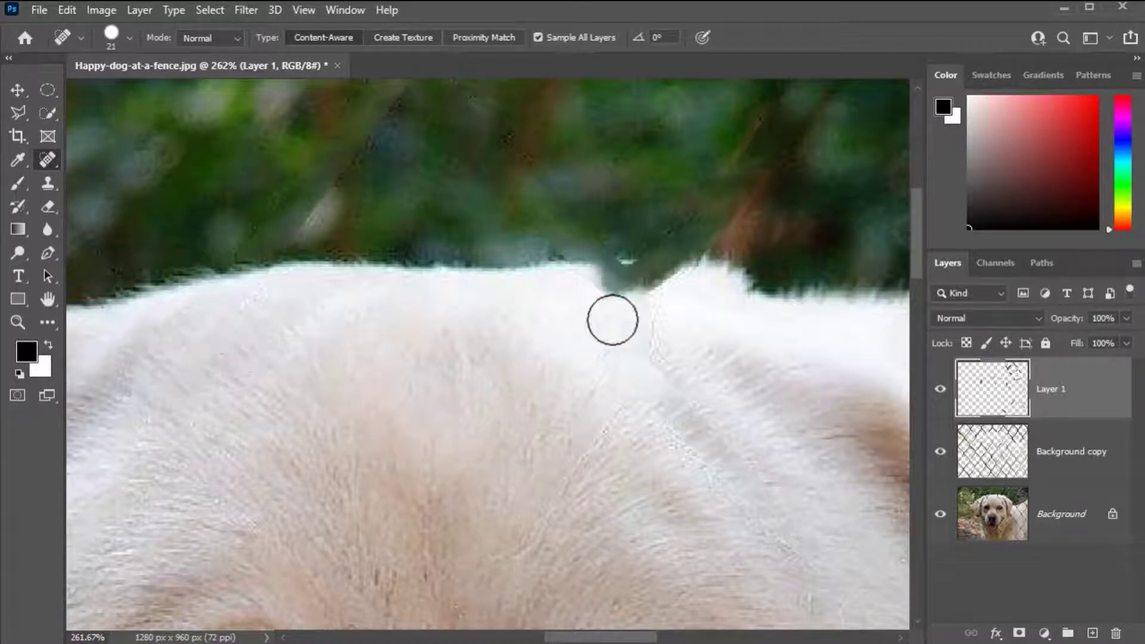
pyautogui.click(589, 288)
pyautogui.moveTo(616, 314)
pyautogui.mouseDown()
pyautogui.moveTo(706, 309)
pyautogui.moveTo(708, 322)
pyautogui.mouseUp()
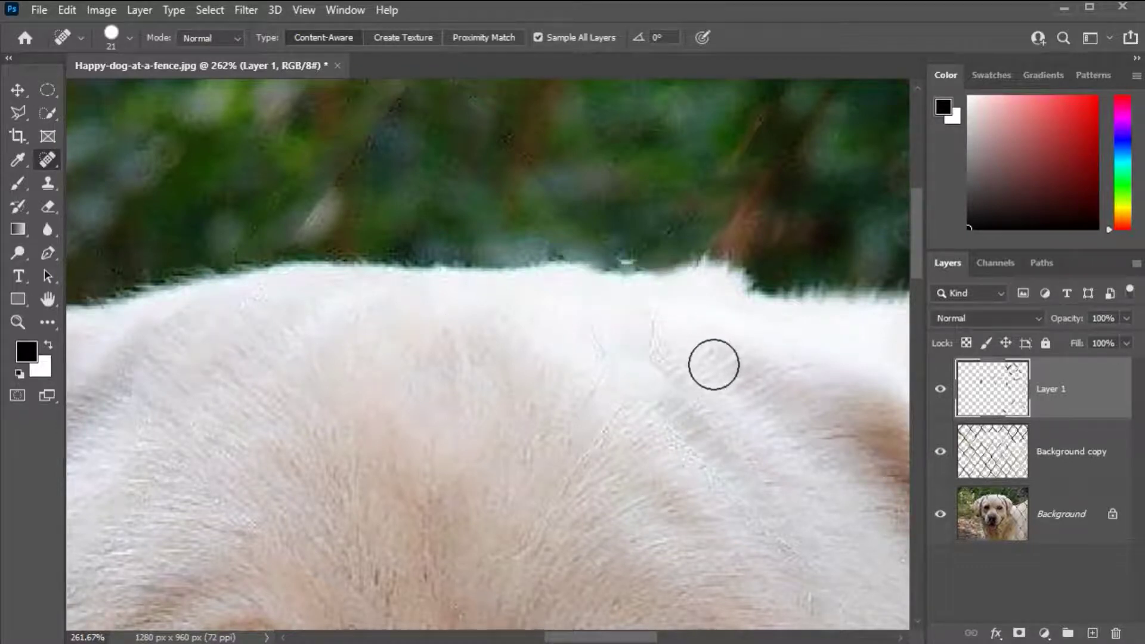
pyautogui.moveTo(599, 284)
pyautogui.mouseDown()
pyautogui.moveTo(660, 306)
pyautogui.moveTo(705, 306)
pyautogui.moveTo(647, 313)
pyautogui.mouseUp()
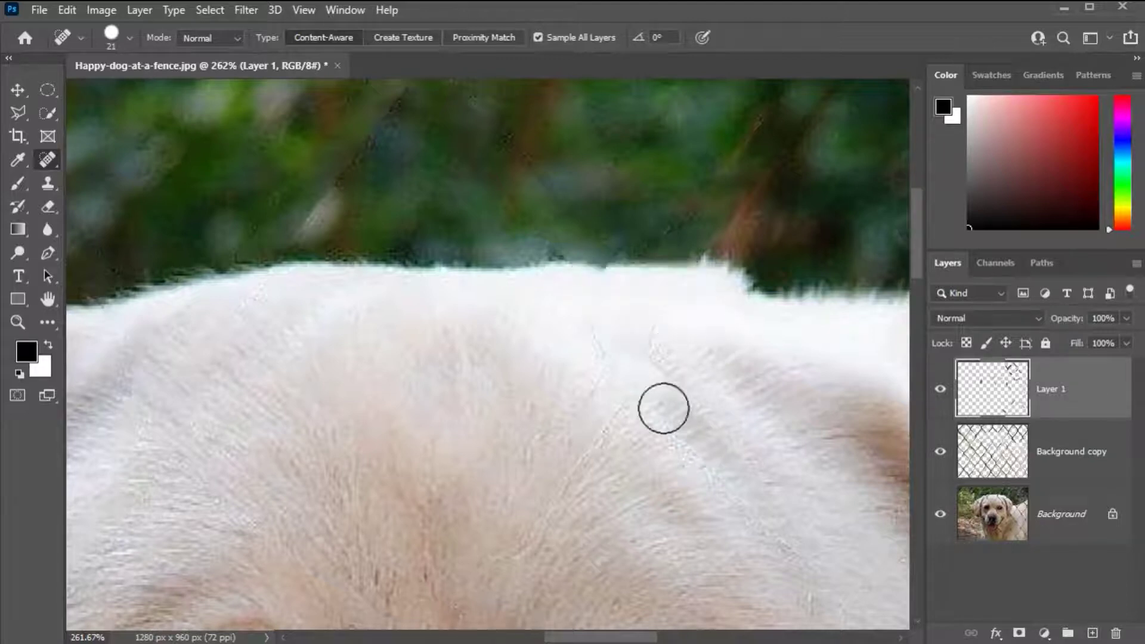
pyautogui.scroll(-4, 539, 338)
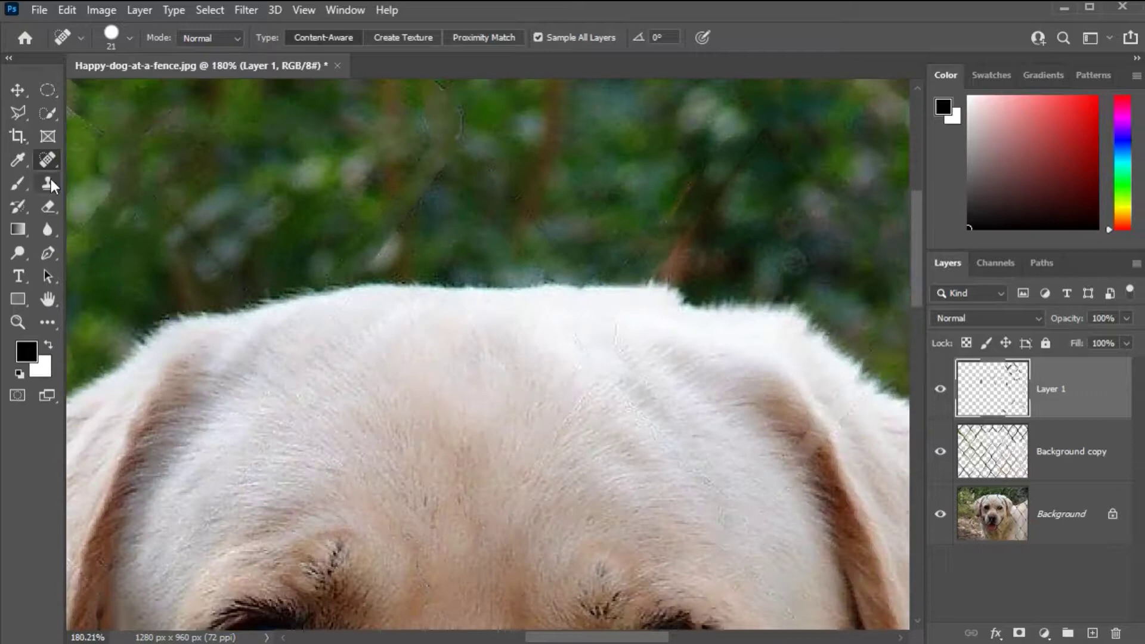
# - Choose the Clone Stamp tool and examine the dog's head, eyes, nose and mouth for areas needing further retouching
pyautogui.rightClick(49, 163)
pyautogui.click(45, 184)
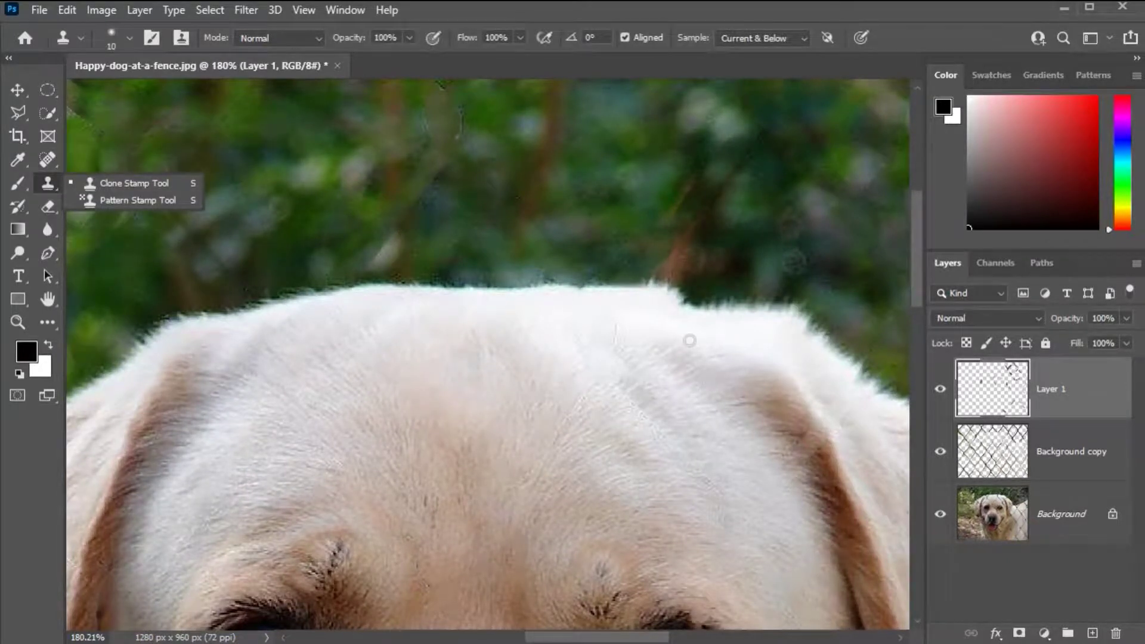
pyautogui.scroll(-4, 724, 376)
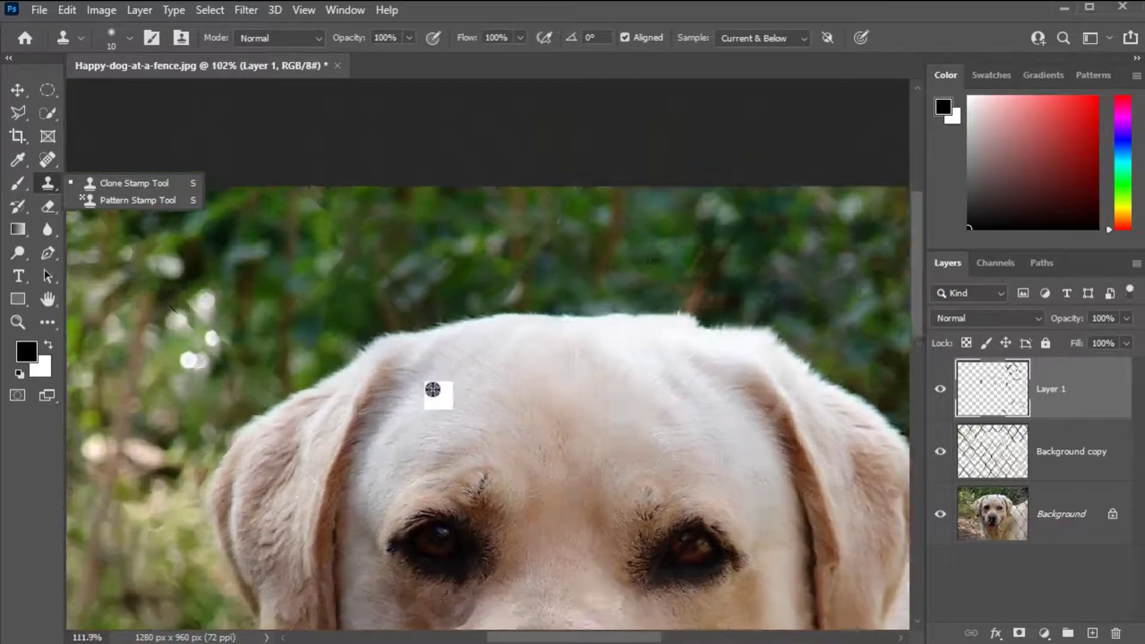
pyautogui.scroll(4, 433, 390)
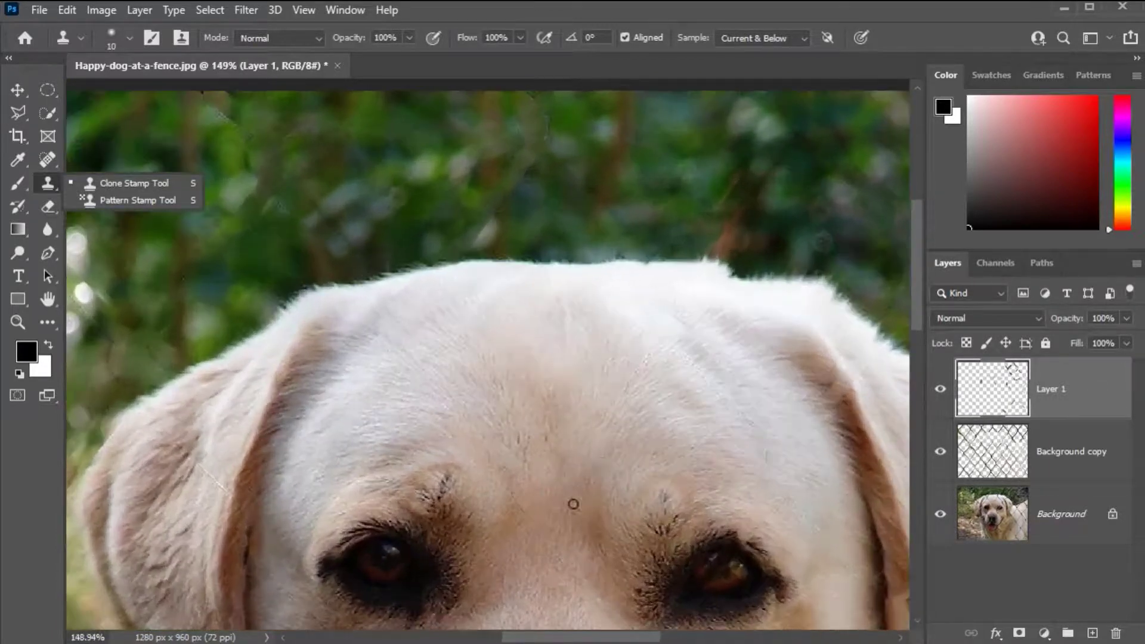
pyautogui.scroll(-3, 599, 414)
pyautogui.scroll(-3, 569, 463)
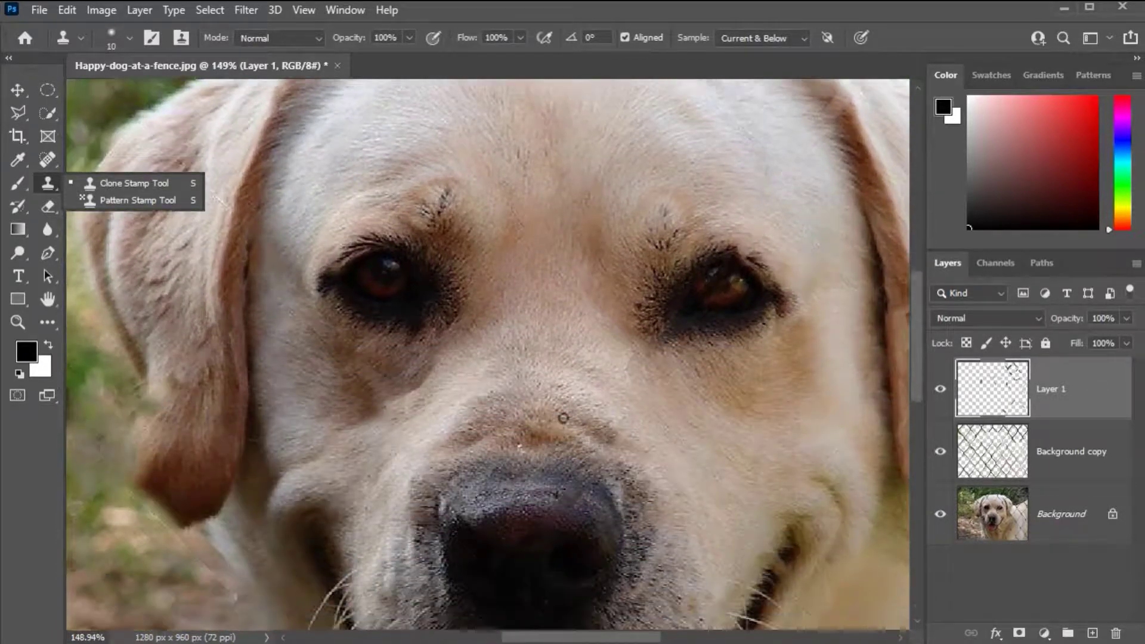
pyautogui.scroll(2, 698, 340)
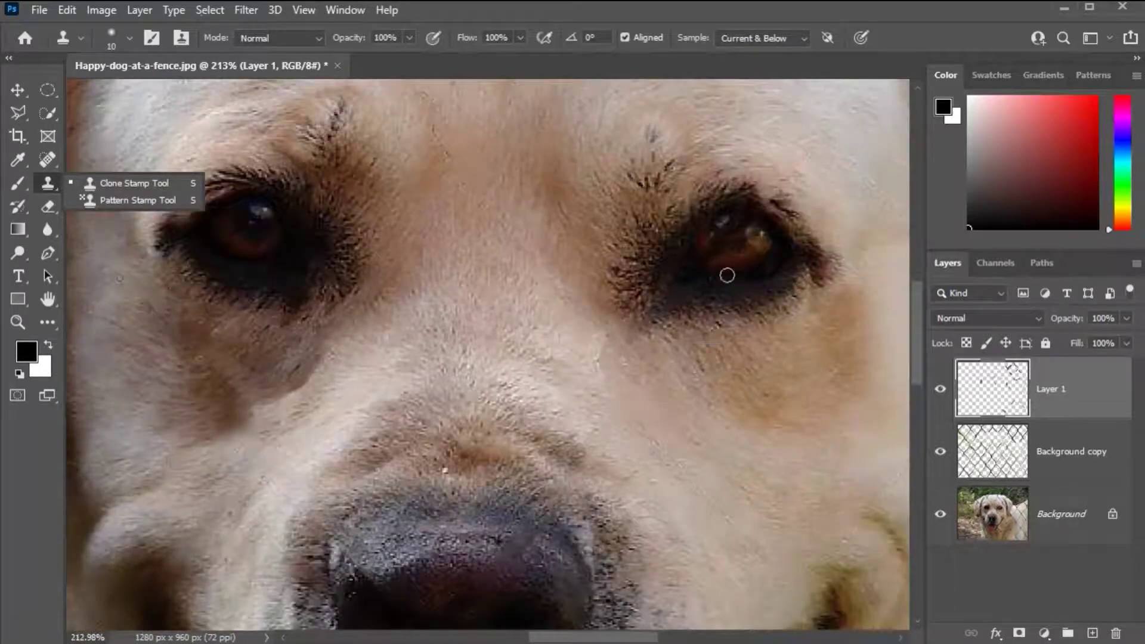
pyautogui.scroll(-1, 561, 362)
pyautogui.scroll(-4, 561, 362)
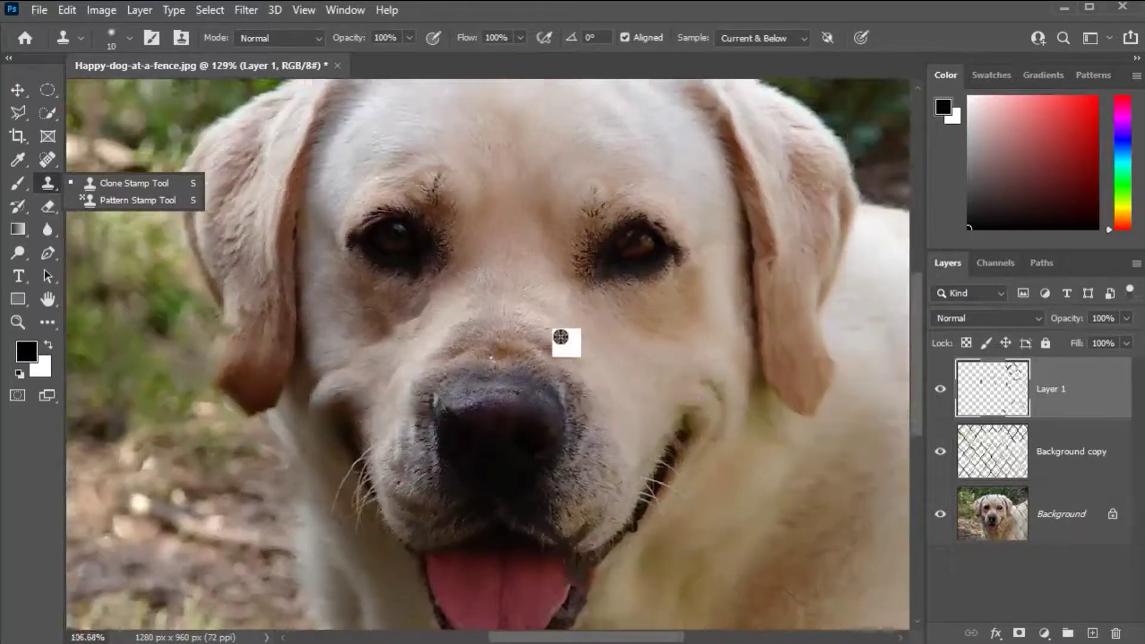
pyautogui.scroll(1, 574, 570)
pyautogui.scroll(-2, 576, 549)
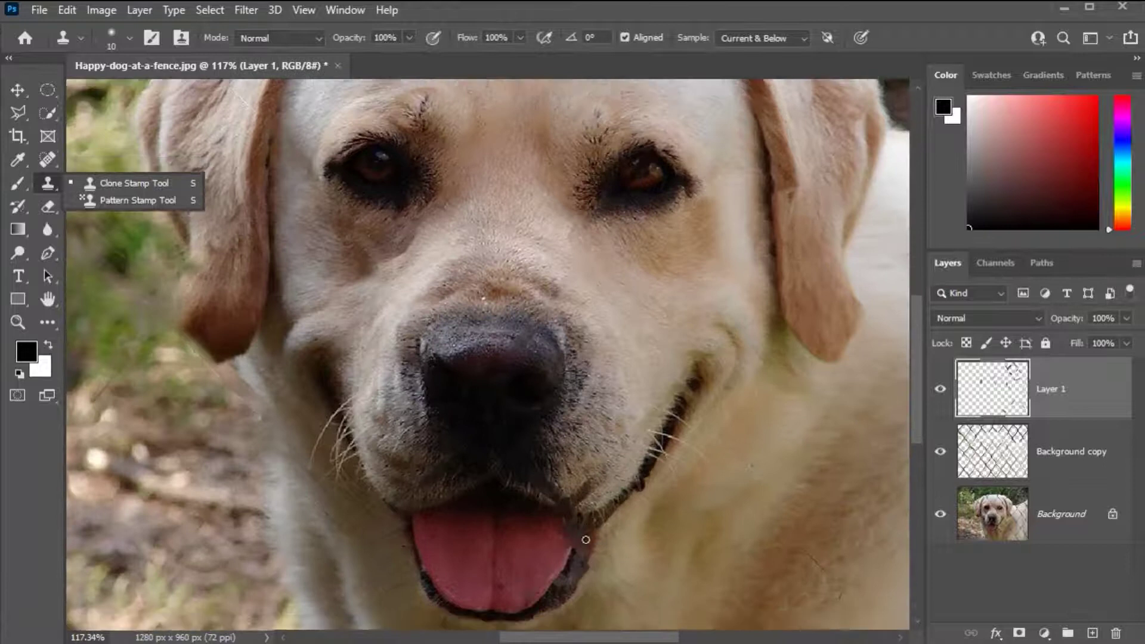
pyautogui.scroll(1, 585, 531)
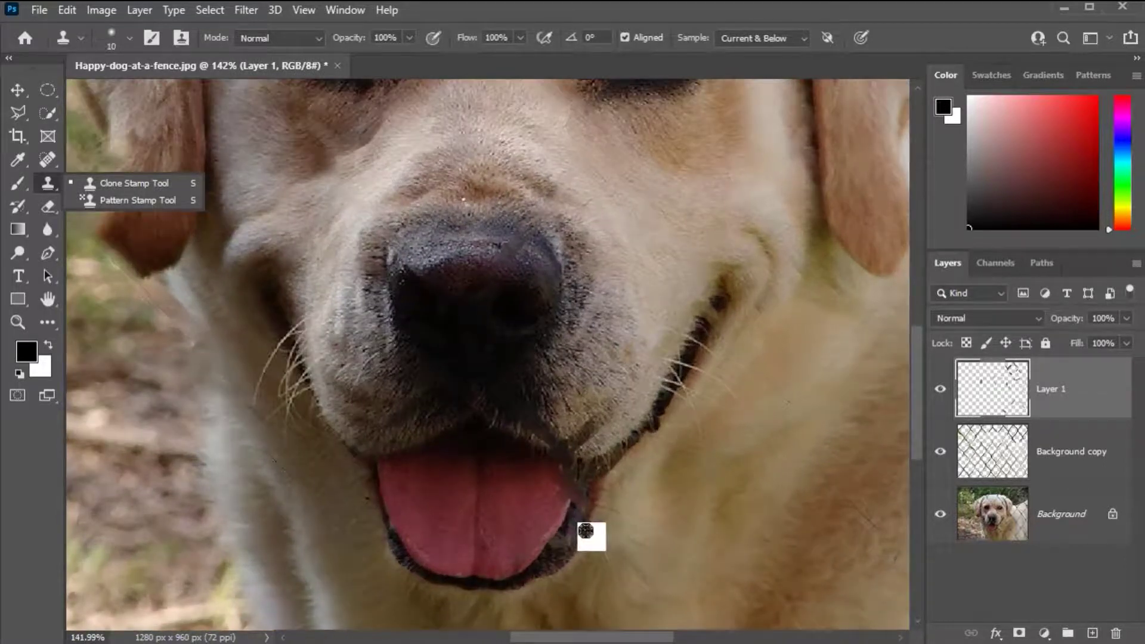
pyautogui.scroll(-1, 590, 525)
pyautogui.scroll(3, 591, 548)
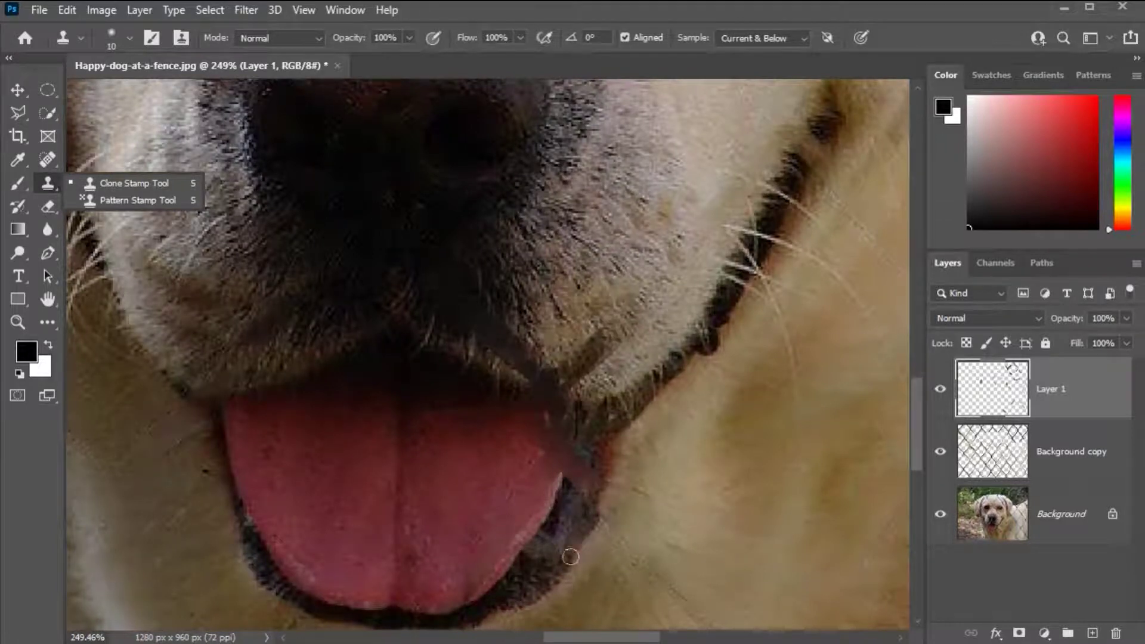
pyautogui.click(93, 183)
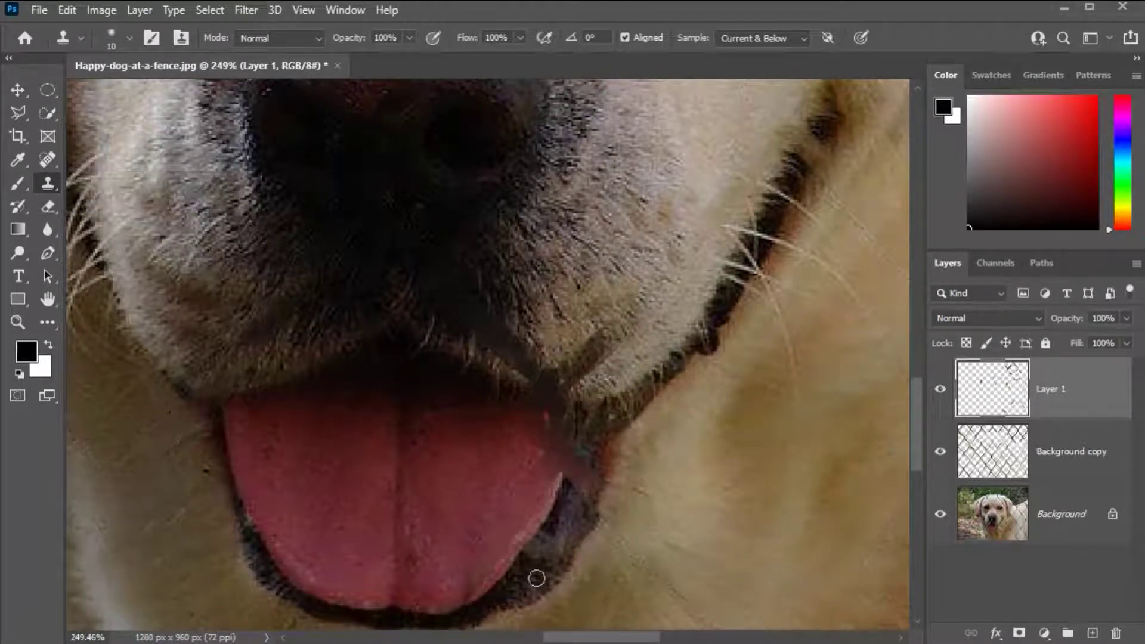
pyautogui.scroll(-1, 469, 518)
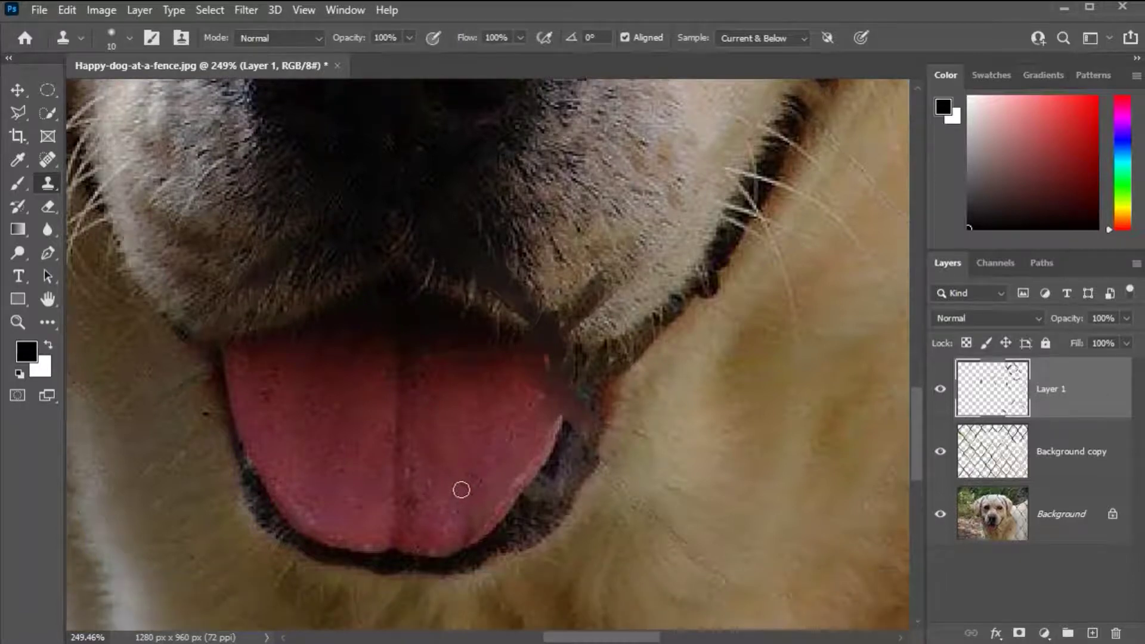
# - Try to repair the smudged corner of the dog's mouth beside the tongue with the Spot Healing Brush
pyautogui.click(48, 160)
pyautogui.click(137, 160)
pyautogui.moveTo(611, 425); pyautogui.dragTo(575, 480)
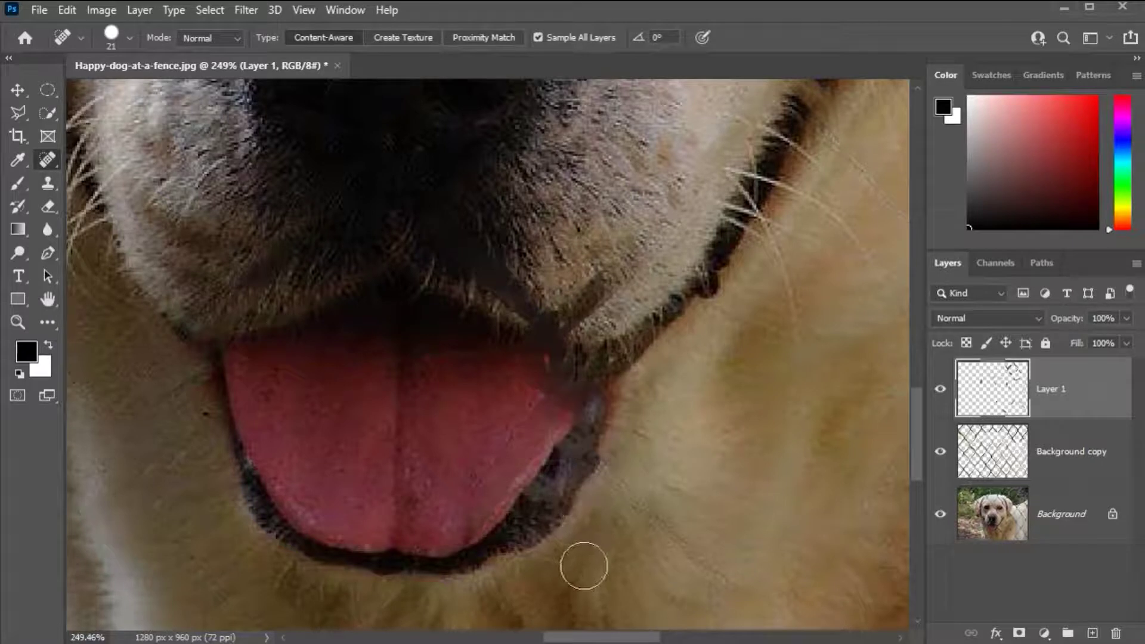
# - Rebuild the tongue's edge and the dark lip at the damaged mouth corner with the Clone Stamp, sampling nearby tongue and lip areas
pyautogui.moveTo(55, 191); pyautogui.dragTo(95, 182)
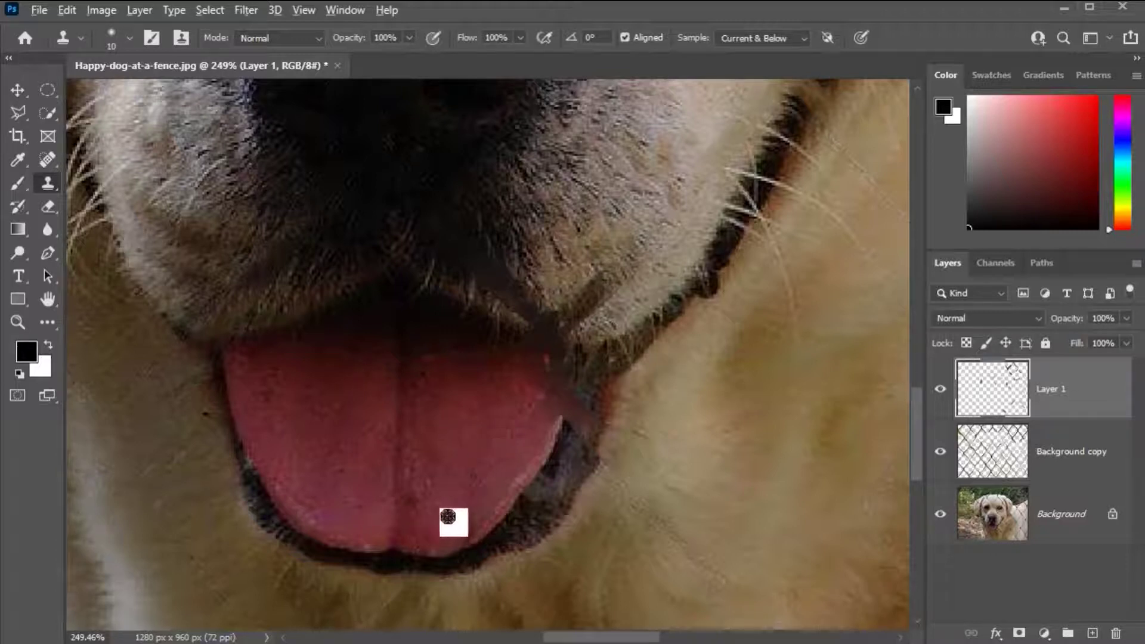
pyautogui.keyDown('alt'); pyautogui.click(495, 433); pyautogui.keyUp('alt')
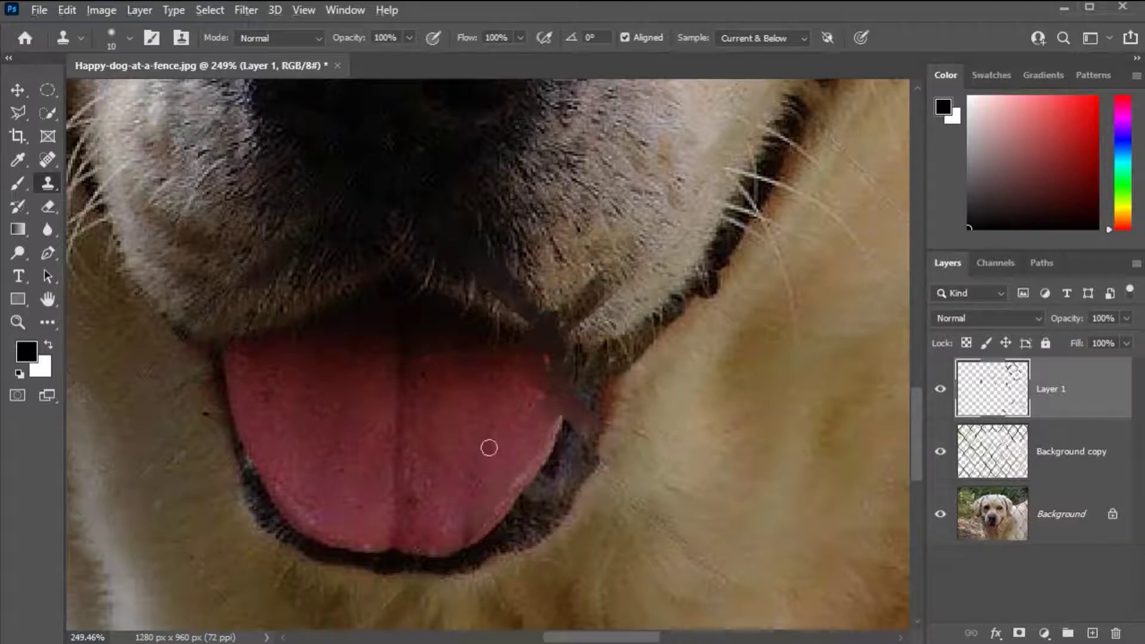
pyautogui.moveTo(538, 431)
pyautogui.mouseDown()
pyautogui.moveTo(521, 453)
pyautogui.moveTo(521, 487)
pyautogui.moveTo(473, 504)
pyautogui.moveTo(471, 533)
pyautogui.mouseUp()
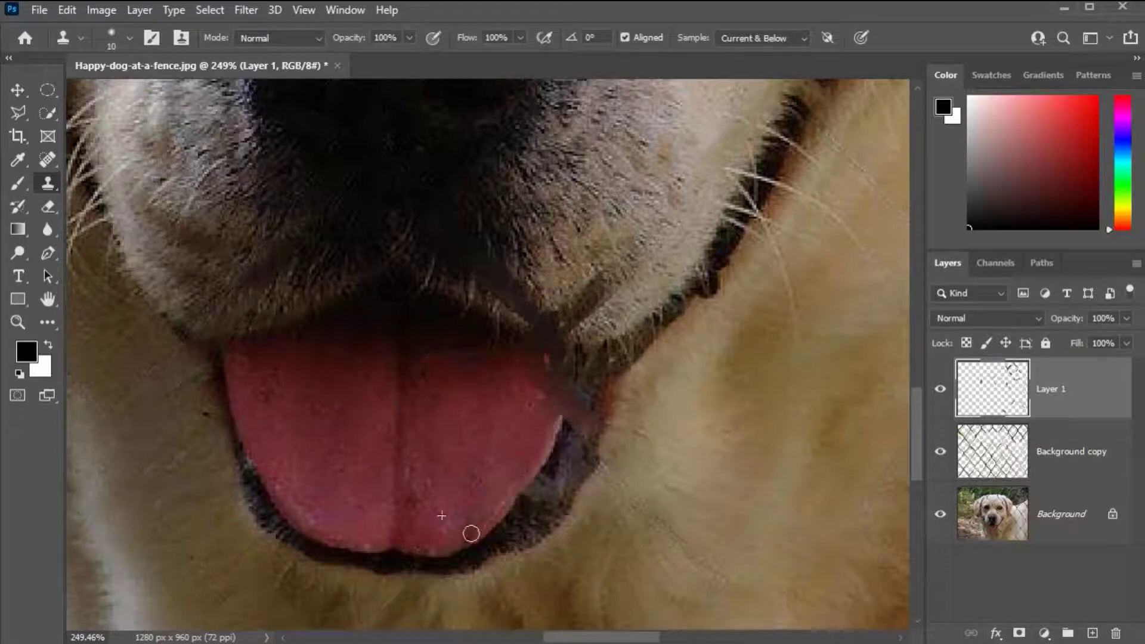
pyautogui.keyDown('alt'); pyautogui.click(486, 459); pyautogui.keyUp('alt')
pyautogui.keyDown('alt'); pyautogui.click(485, 451); pyautogui.keyUp('alt')
pyautogui.keyDown('alt'); pyautogui.click(523, 411); pyautogui.keyUp('alt')
pyautogui.keyDown('alt'); pyautogui.click(570, 453); pyautogui.keyUp('alt')
pyautogui.moveTo(587, 424)
pyautogui.mouseDown()
pyautogui.moveTo(579, 460)
pyautogui.moveTo(588, 403)
pyautogui.mouseUp()
pyautogui.keyDown('alt'); pyautogui.click(579, 462); pyautogui.keyUp('alt')
pyautogui.keyDown('alt'); pyautogui.click(532, 408); pyautogui.keyUp('alt')
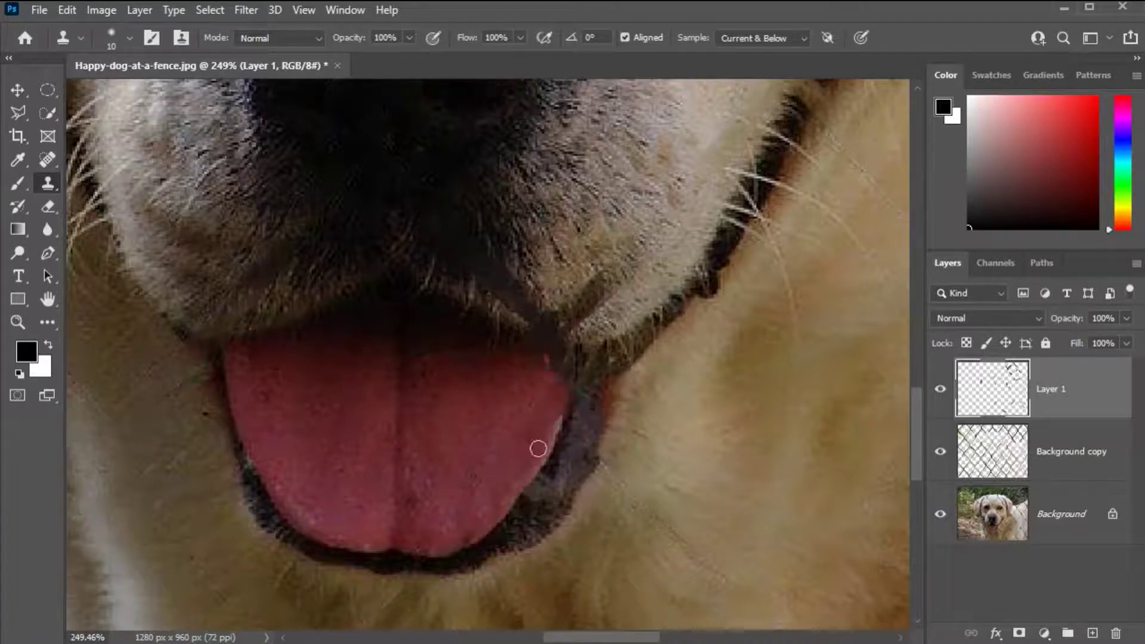
pyautogui.scroll(-3, 583, 532)
pyautogui.scroll(3, 533, 458)
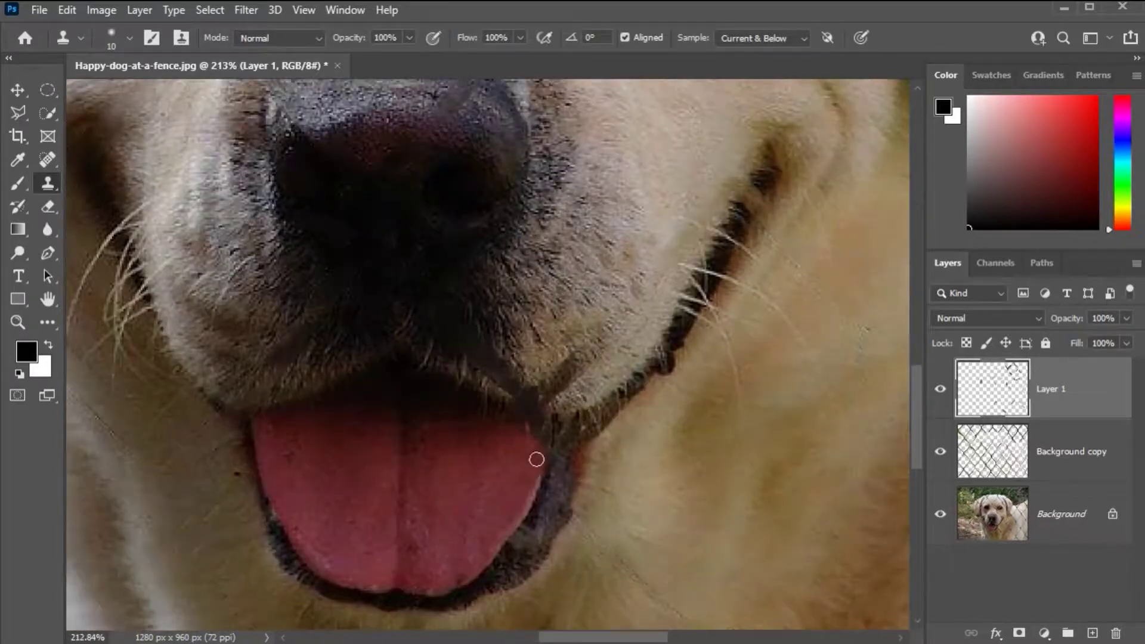
pyautogui.scroll(-4, 533, 458)
pyautogui.scroll(-2, 607, 128)
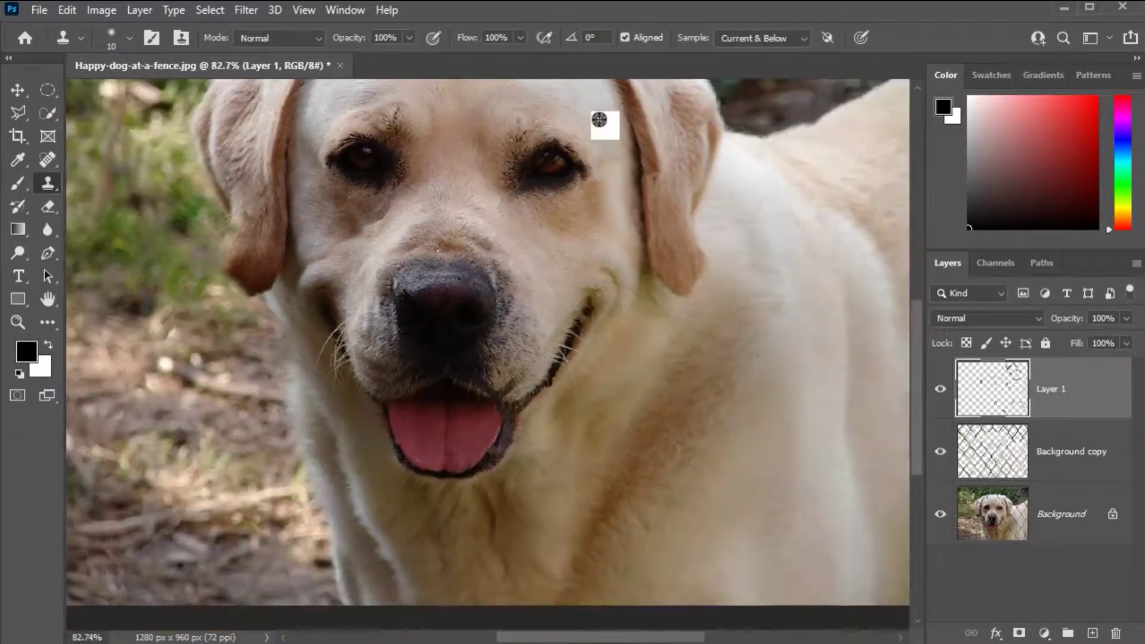
# - Use the Spot Healing Brush on the fence trace beneath the inner corner of the eye nearer the dog's body, reducing the brush size to 15
pyautogui.scroll(1, 607, 128)
pyautogui.scroll(3, 544, 222)
pyautogui.scroll(2, 554, 251)
pyautogui.scroll(3, 583, 388)
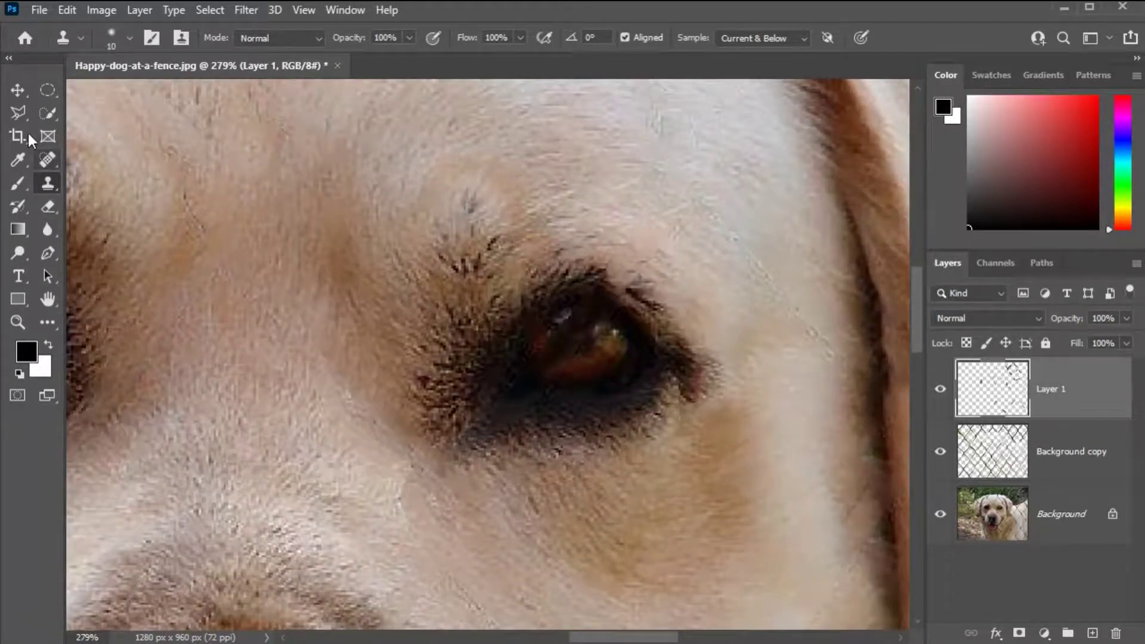
pyautogui.click(48, 160)
pyautogui.click(497, 444)
pyautogui.click(475, 520)
pyautogui.hotkey('ctrl', 'z')
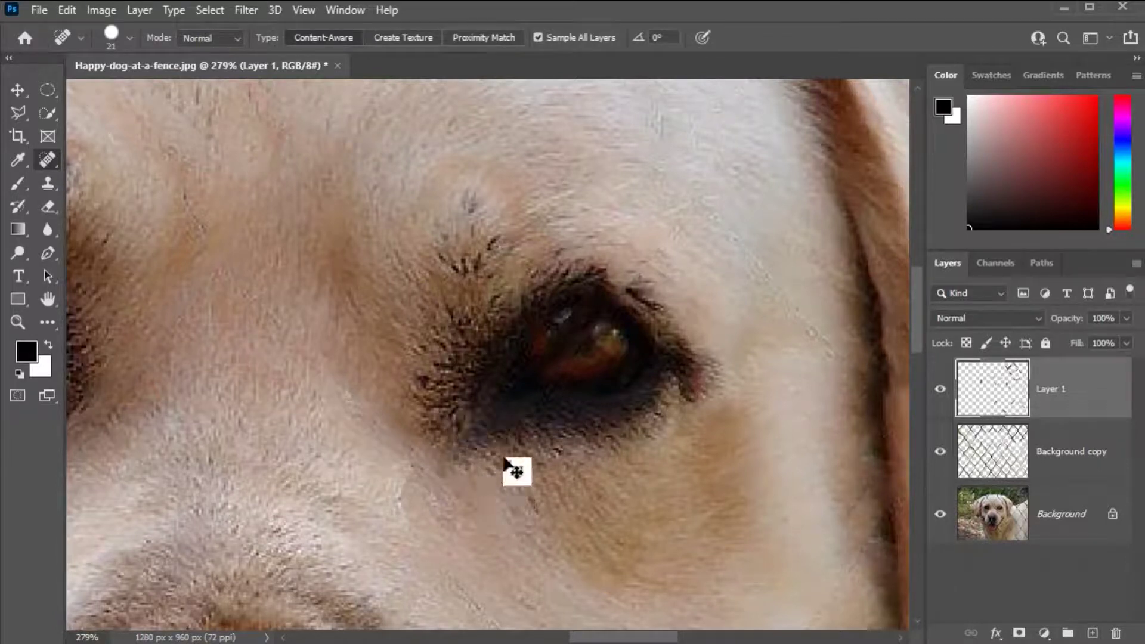
pyautogui.moveTo(496, 431)
pyautogui.mouseDown()
pyautogui.moveTo(506, 442)
pyautogui.moveTo(474, 460)
pyautogui.mouseUp()
pyautogui.moveTo(529, 434); pyautogui.dragTo(493, 440)
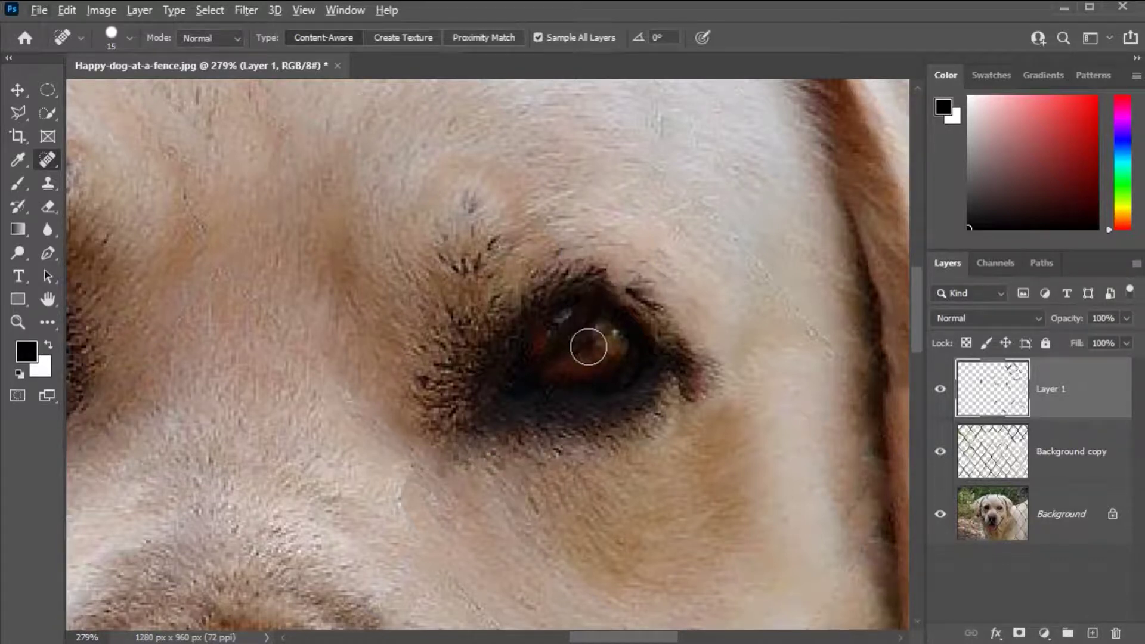
# - Rebuild the lower iris rim and upper eyelid edge of the eye nearer the dog's body with the Clone Stamp, sampling adjacent dark areas
pyautogui.click(51, 187)
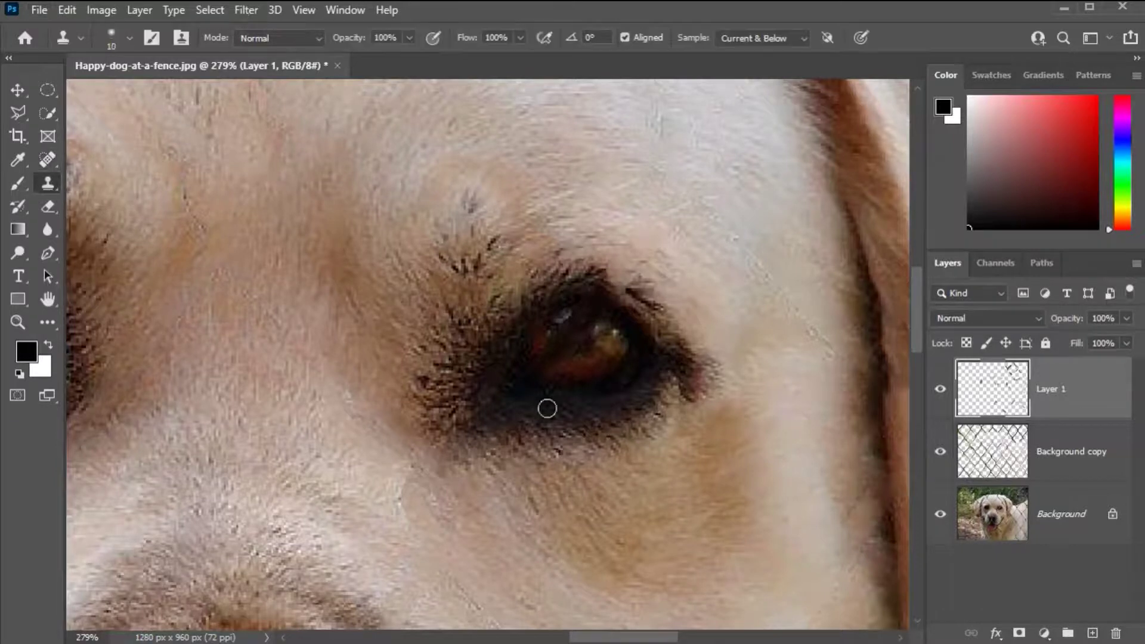
pyautogui.scroll(2, 547, 405)
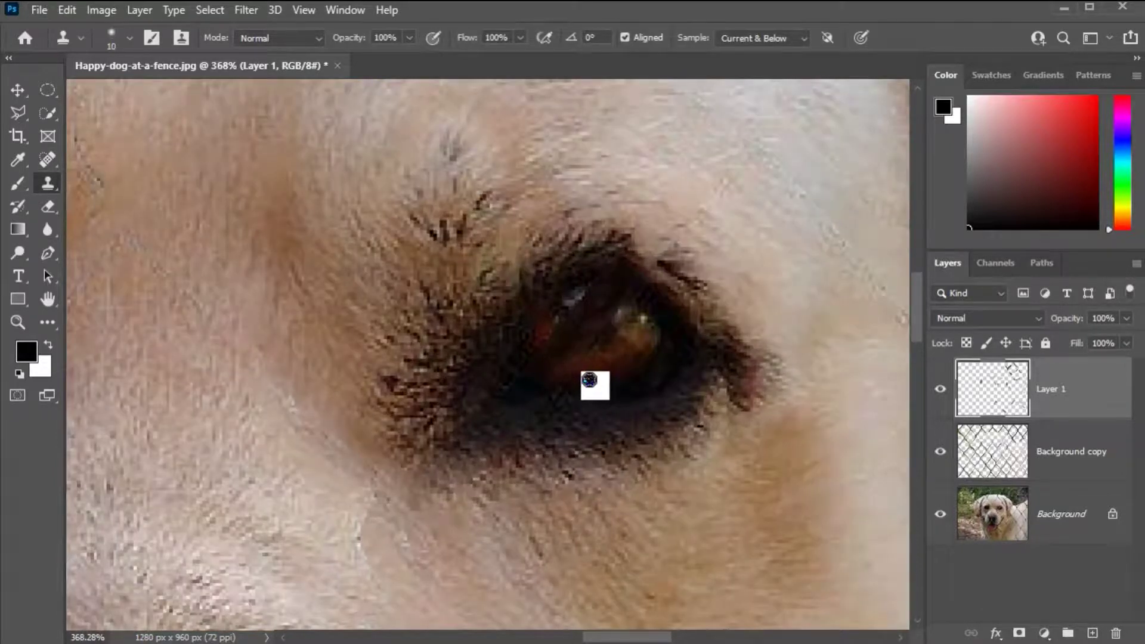
pyautogui.click(568, 379)
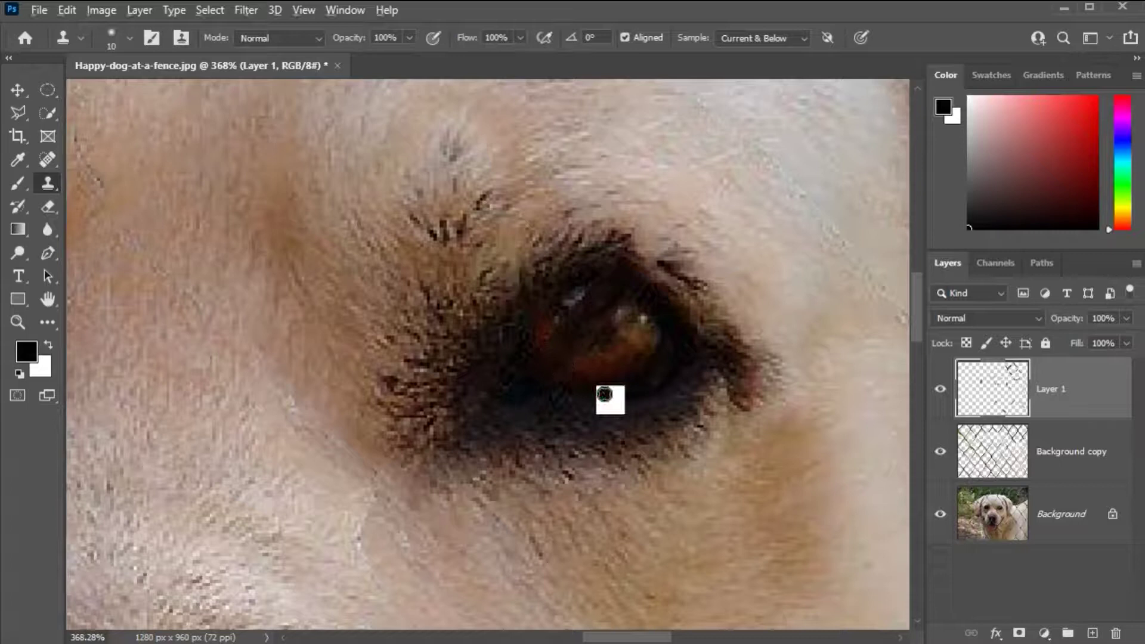
pyautogui.moveTo(575, 364); pyautogui.dragTo(609, 384)
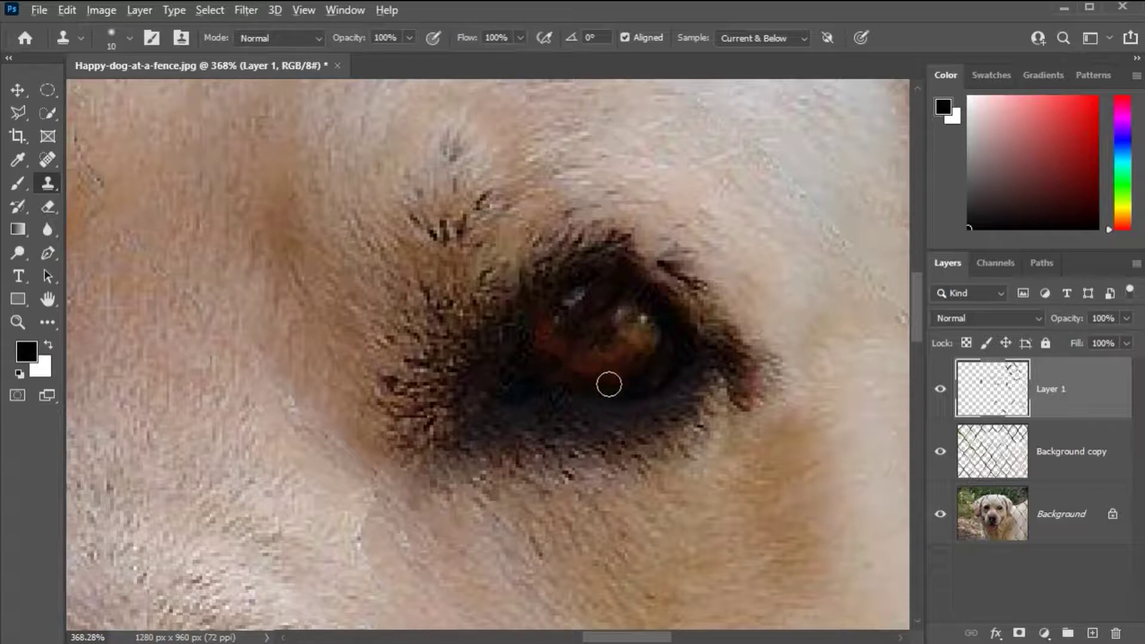
pyautogui.click(596, 378)
pyautogui.click(591, 377)
pyautogui.click(566, 369)
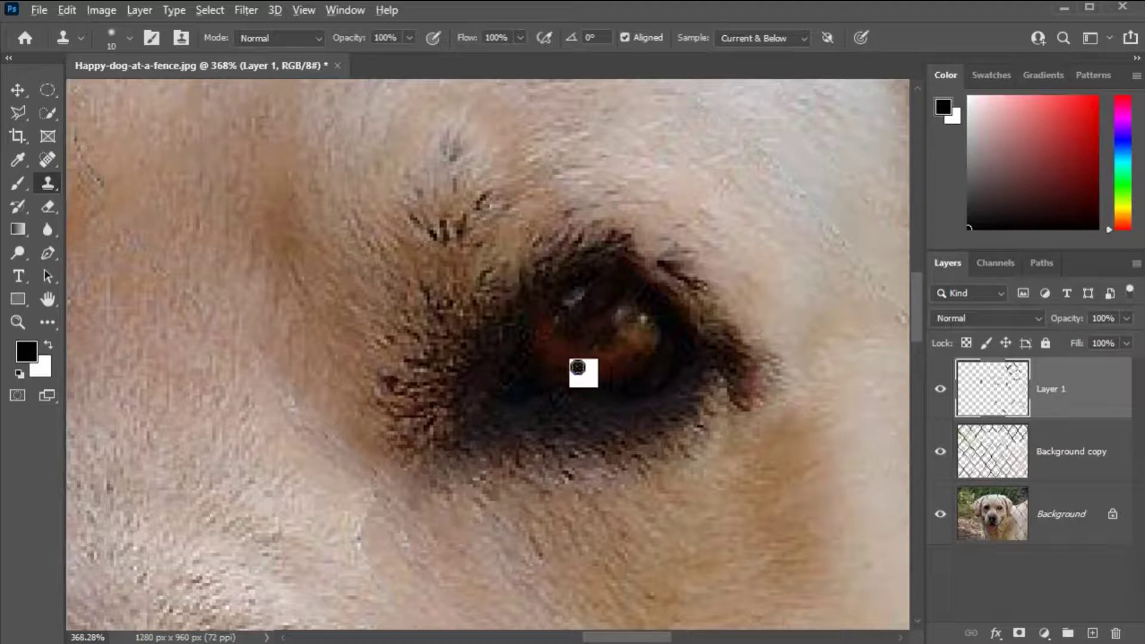
pyautogui.moveTo(563, 355)
pyautogui.mouseDown()
pyautogui.moveTo(603, 381)
pyautogui.moveTo(619, 376)
pyautogui.mouseUp()
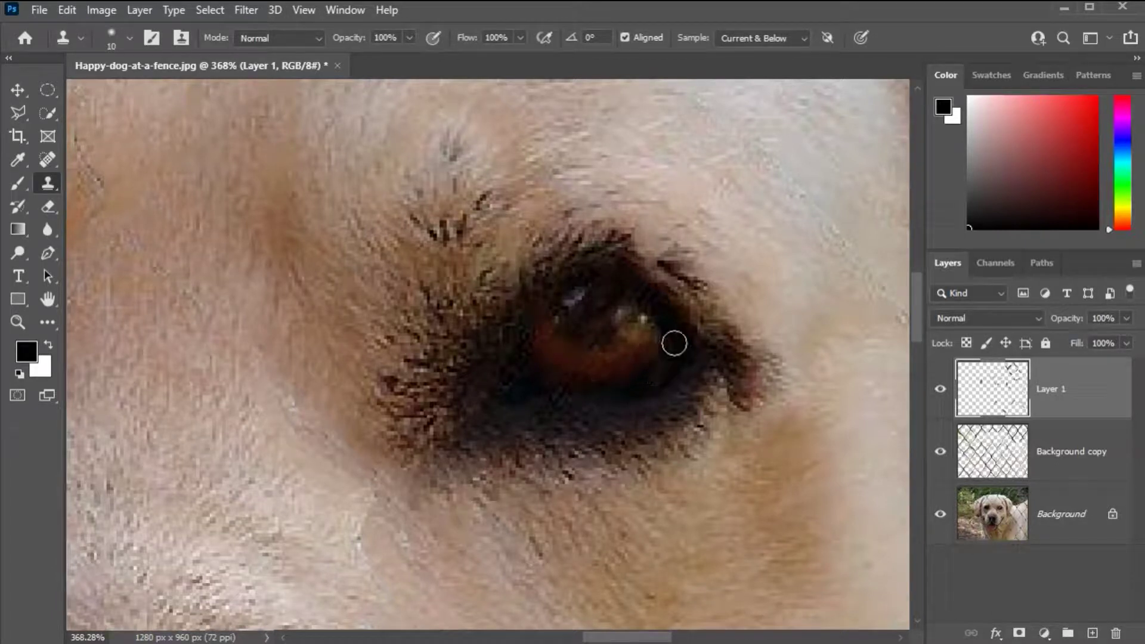
pyautogui.click(626, 253)
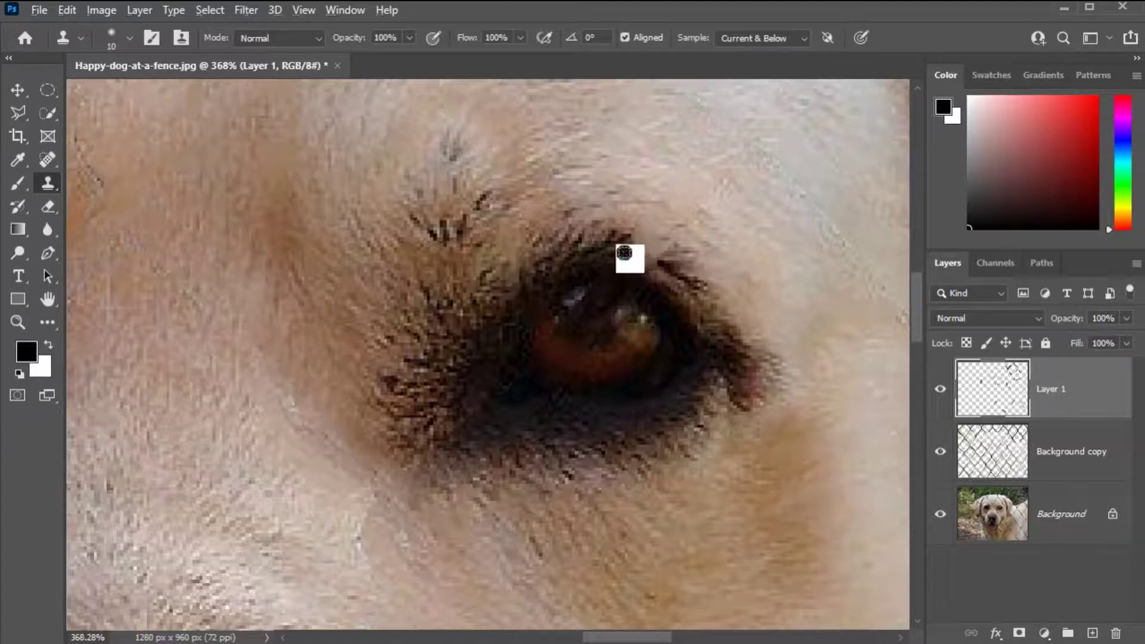
pyautogui.click(644, 264)
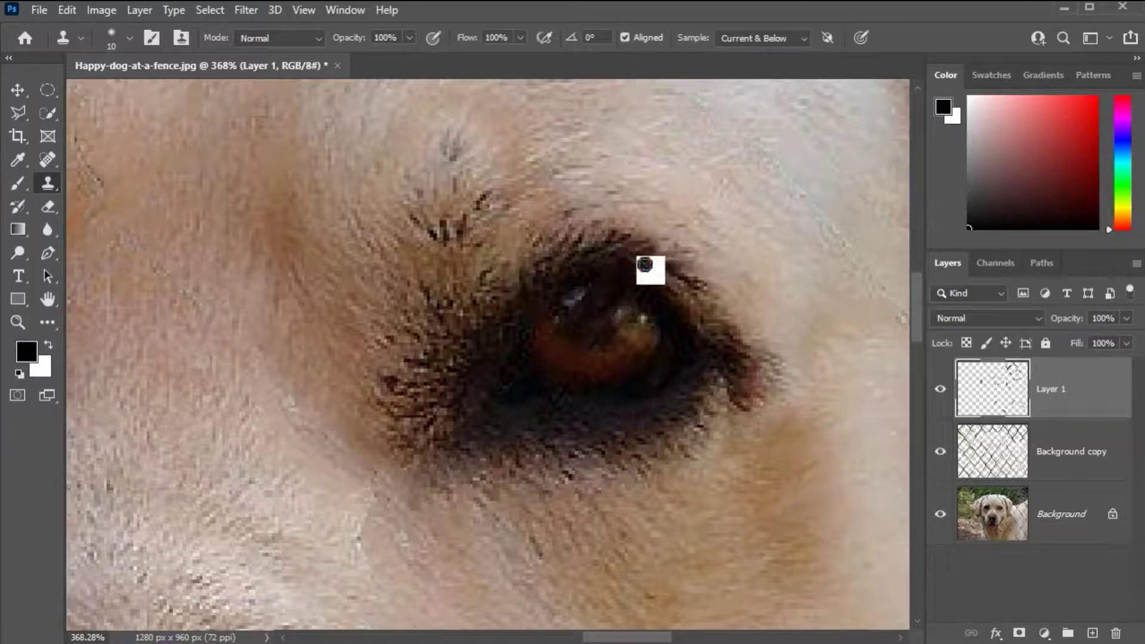
# - Stamp all visible layers into a new merged layer above Layer 1, and hide Layer 1 and Background copy
pyautogui.scroll(-5, 696, 340)
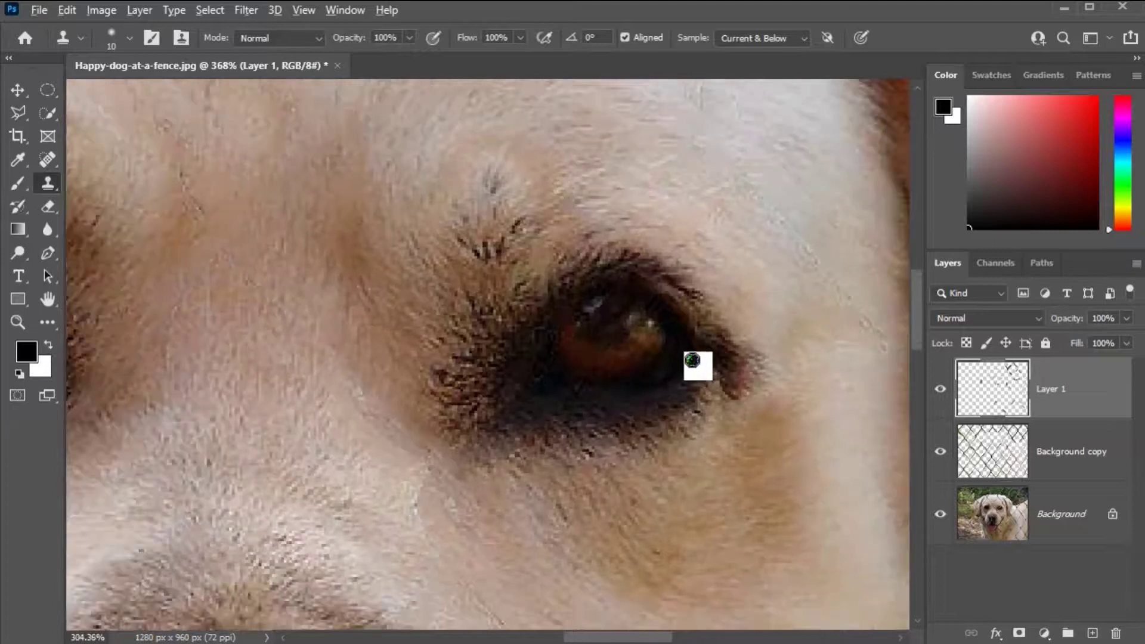
pyautogui.scroll(-1, 752, 379)
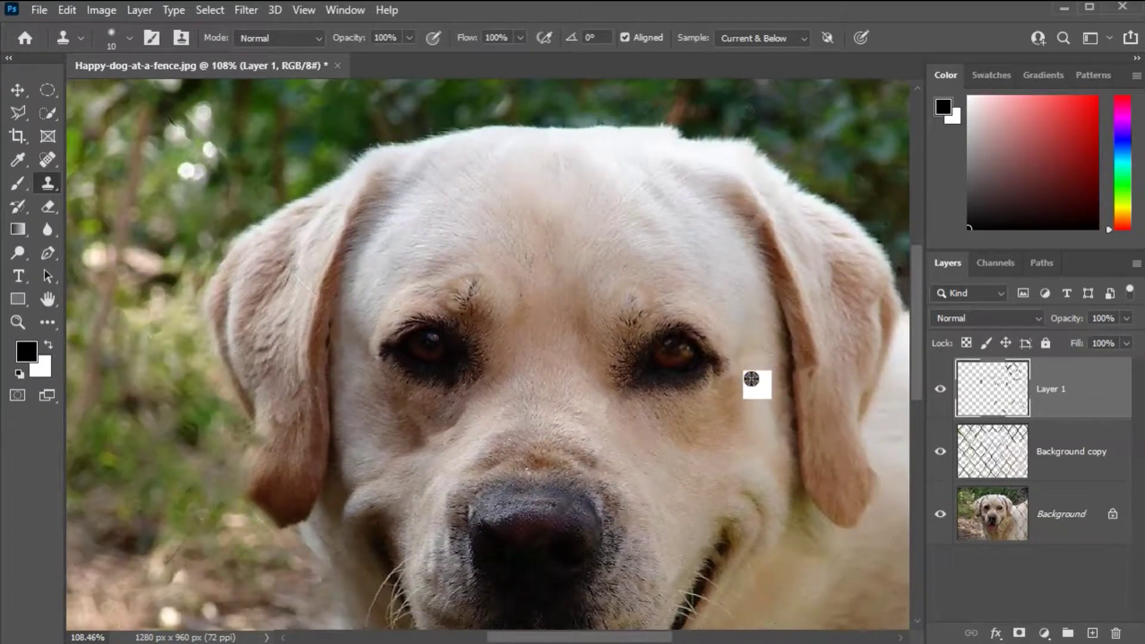
pyautogui.scroll(1, 571, 386)
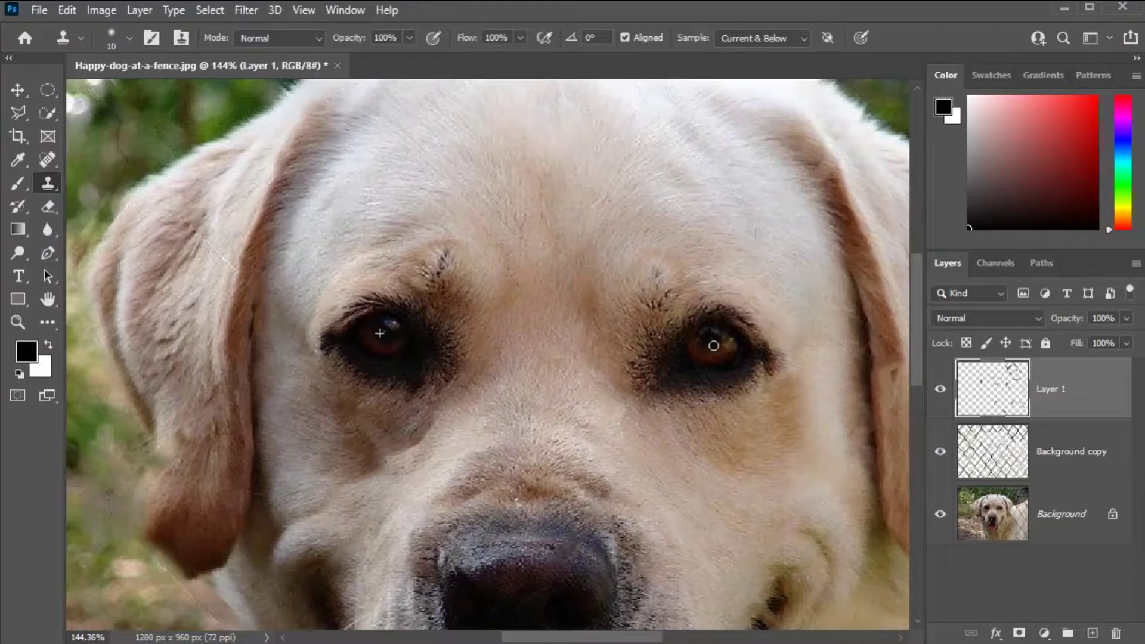
pyautogui.scroll(-5, 626, 415)
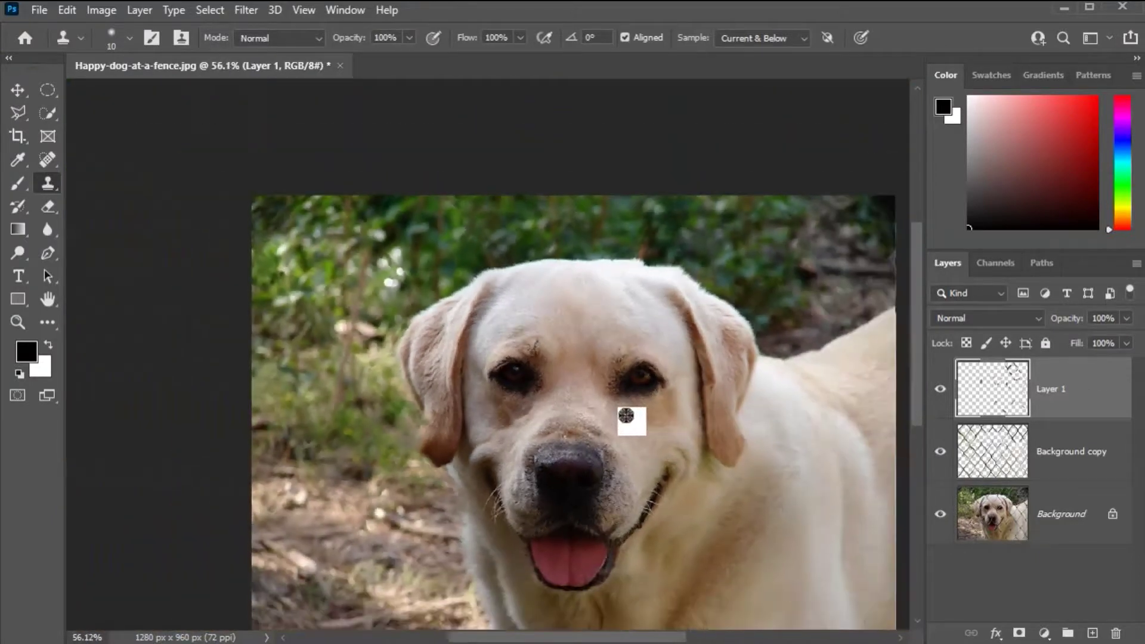
pyautogui.scroll(-1, 626, 415)
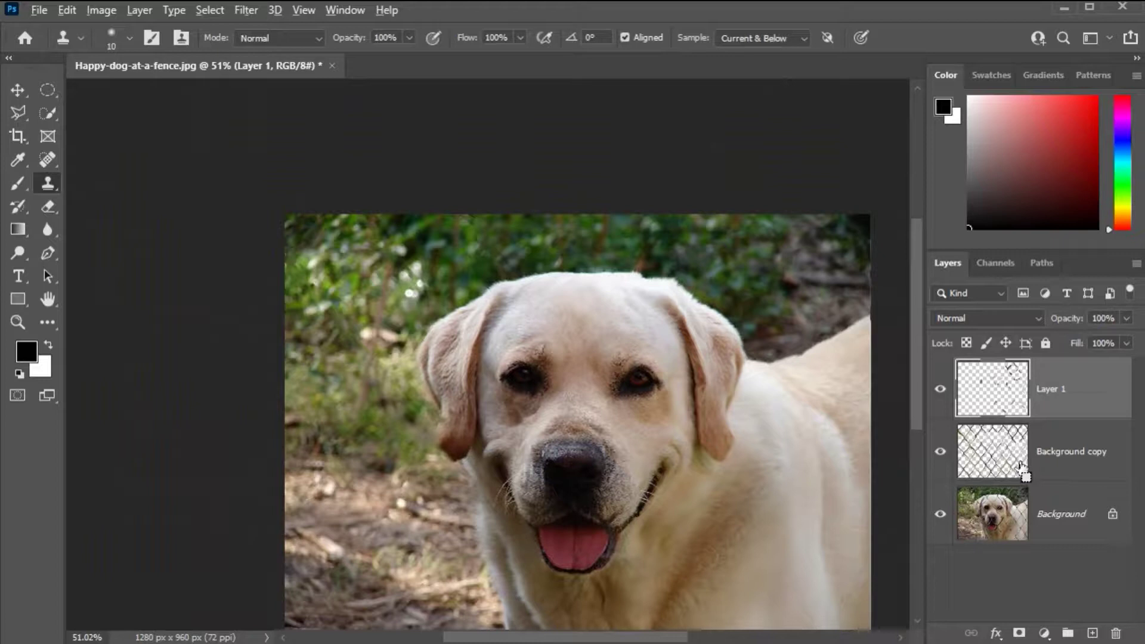
pyautogui.hotkey('ctrl', 'shift', 'alt', 'e')
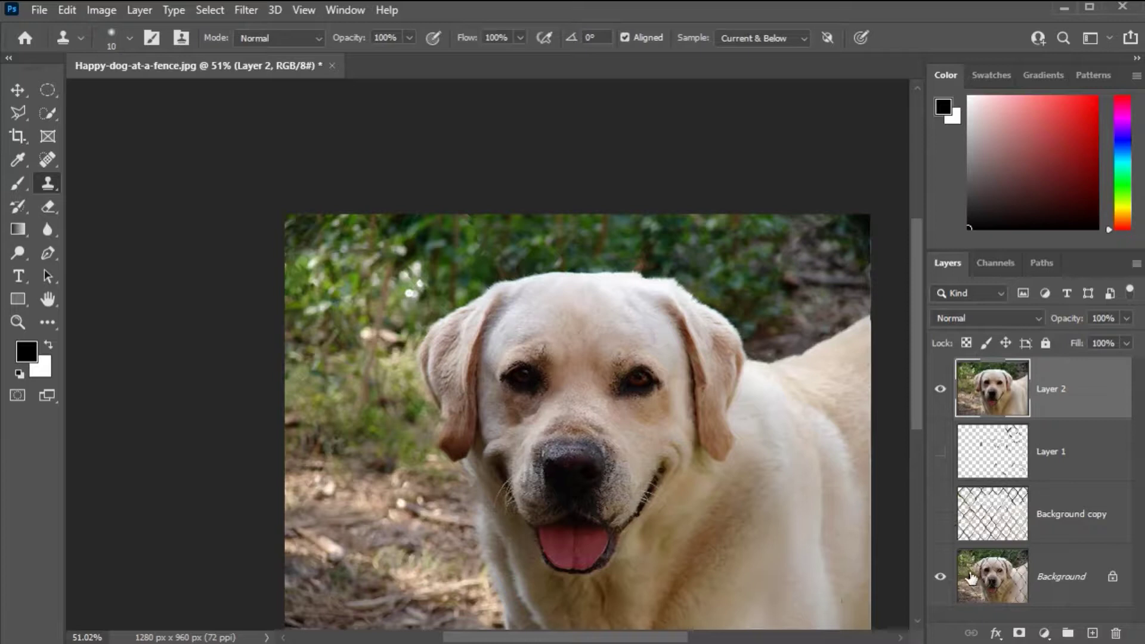
# - Compare the retouched photo with the fenced original by hiding and showing the merged layer, and examine the whole image
pyautogui.click(946, 394)
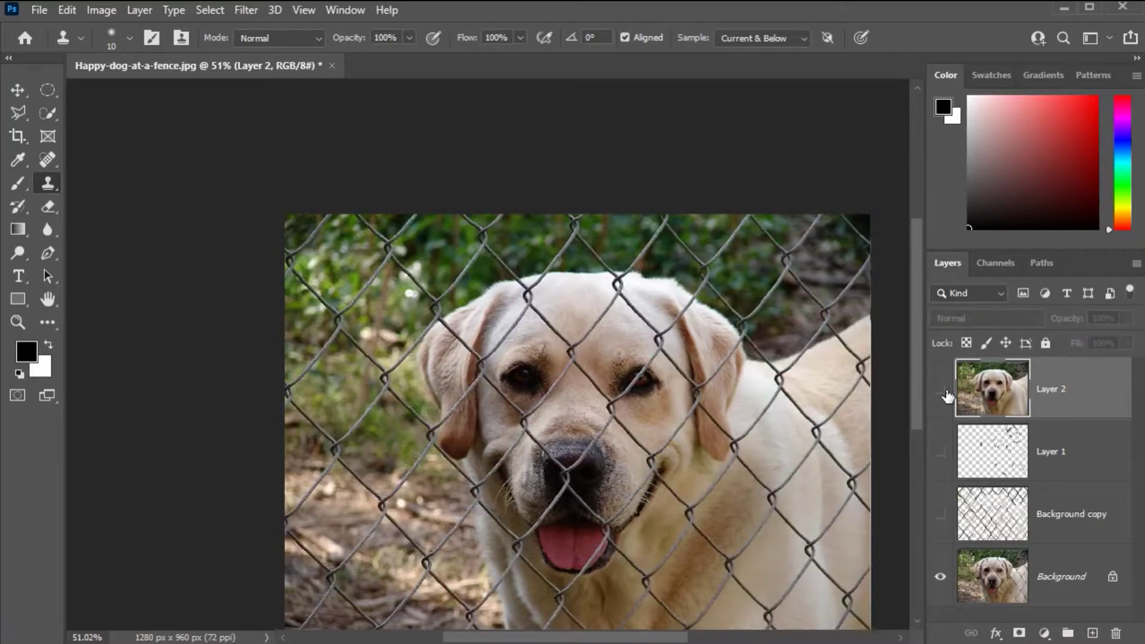
pyautogui.click(946, 394)
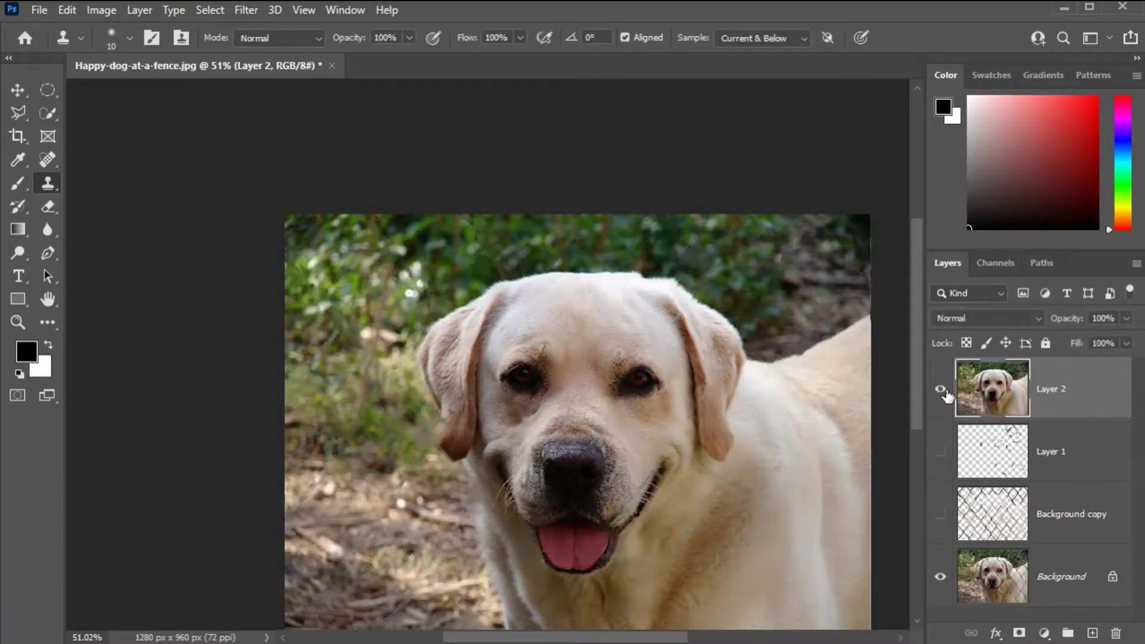
pyautogui.scroll(-3, 498, 306)
pyautogui.scroll(3, 552, 372)
pyautogui.scroll(2, 551, 372)
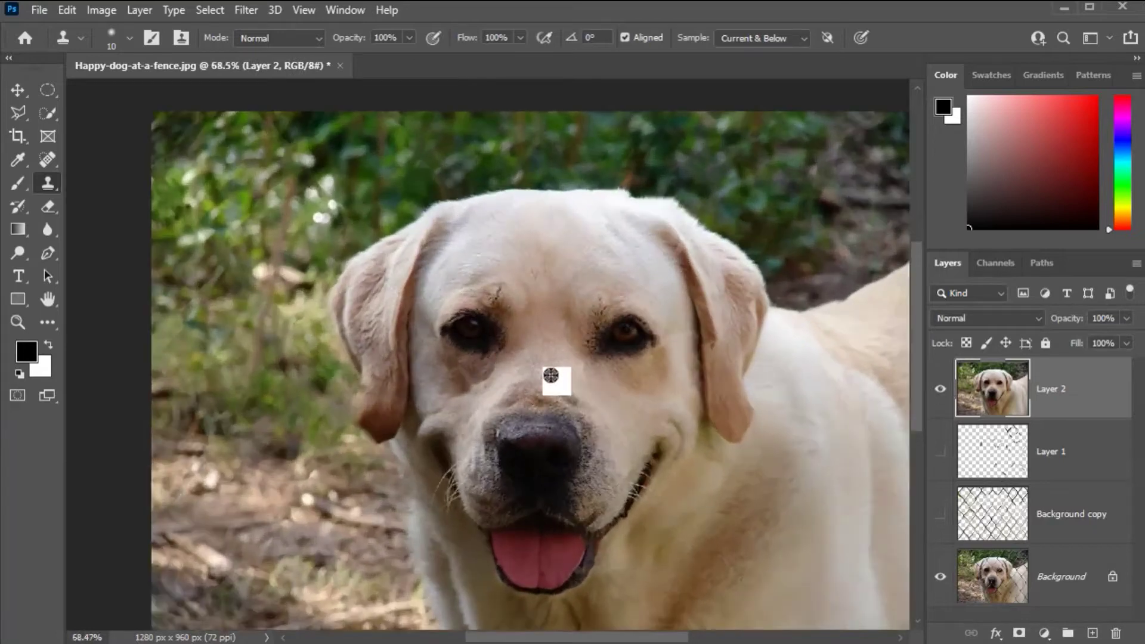
pyautogui.scroll(-2, 369, 281)
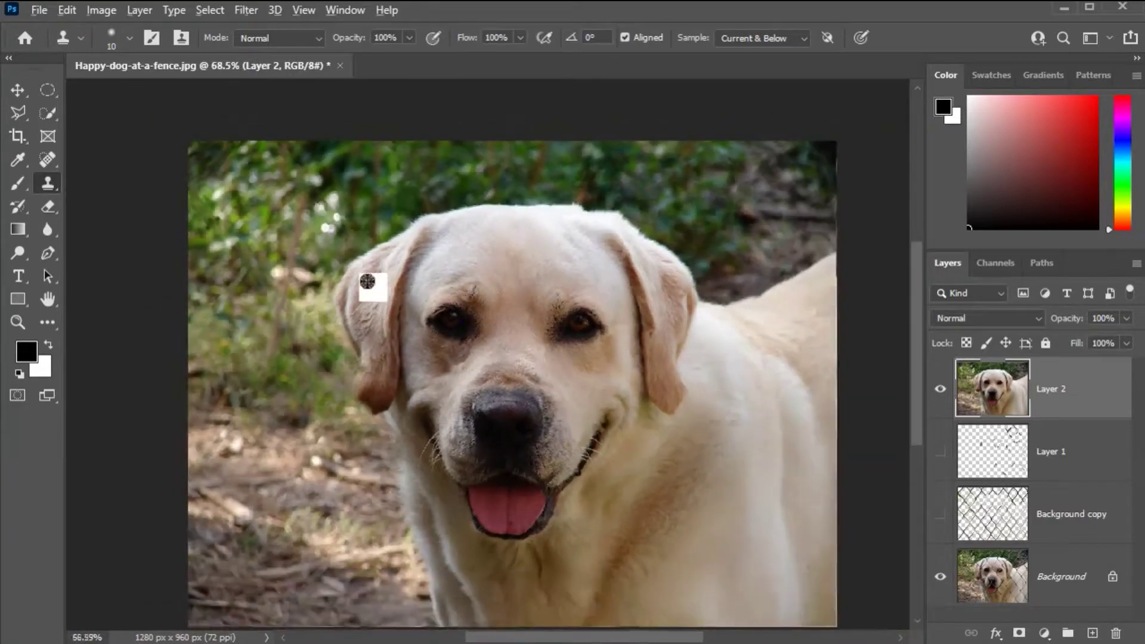